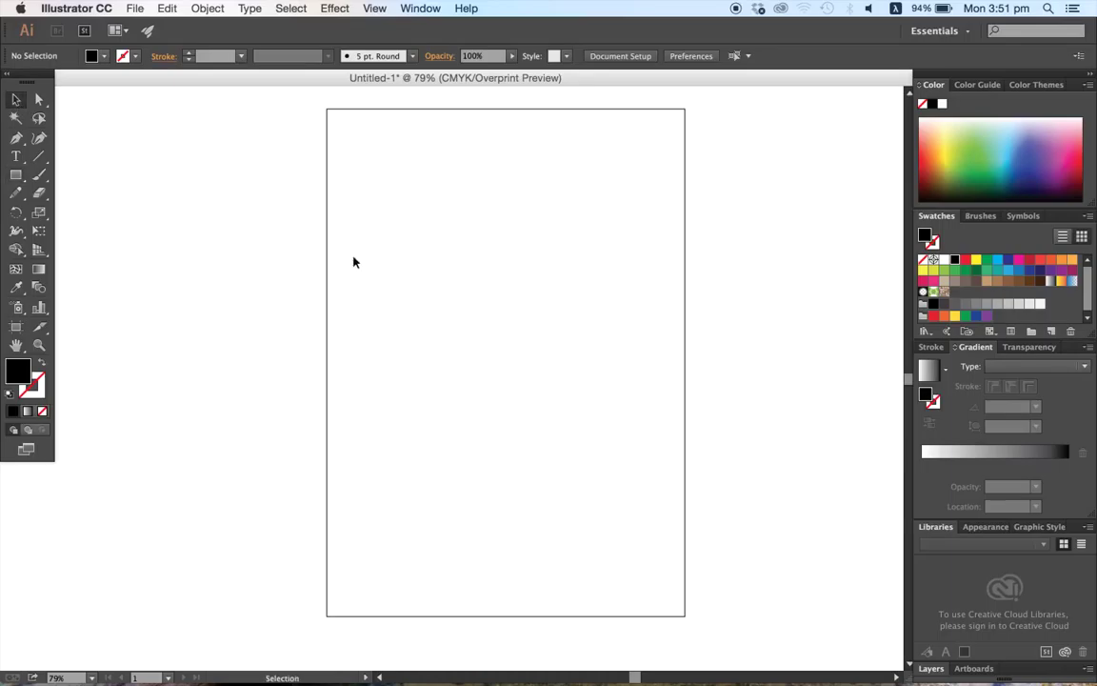
# Draw a square about 102 mm on each side in the empty area left of the artboard
pyautogui.moveTo(382, 292); pyautogui.dragTo(680, 286)
pyautogui.moveTo(463, 304); pyautogui.dragTo(625, 296)
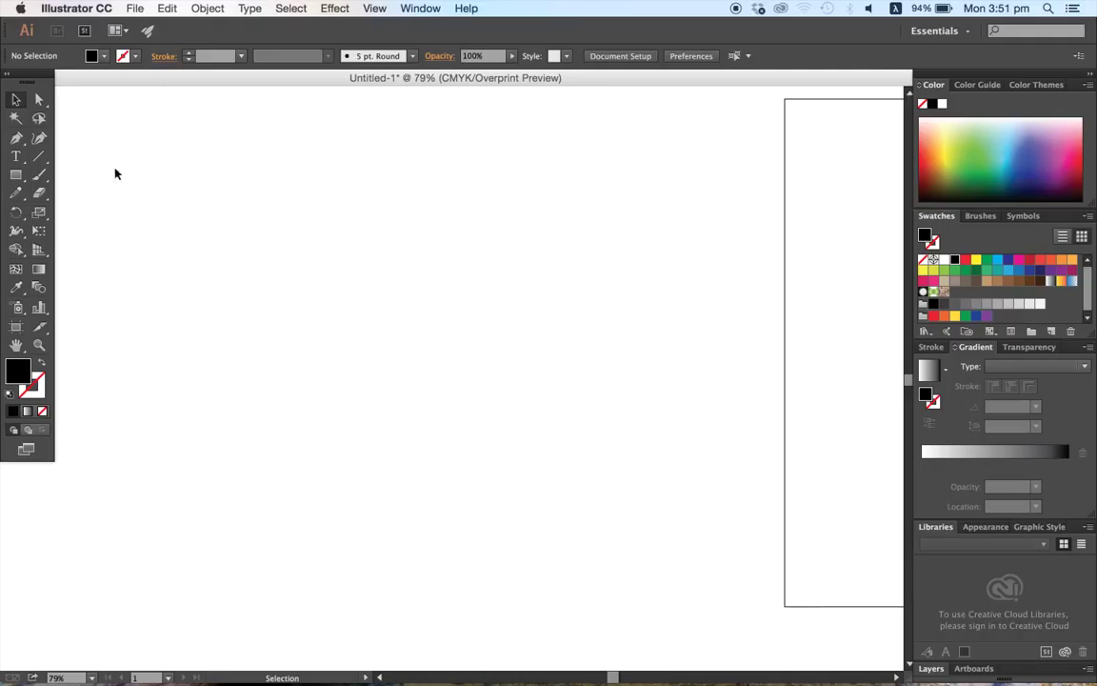
pyautogui.click(16, 175)
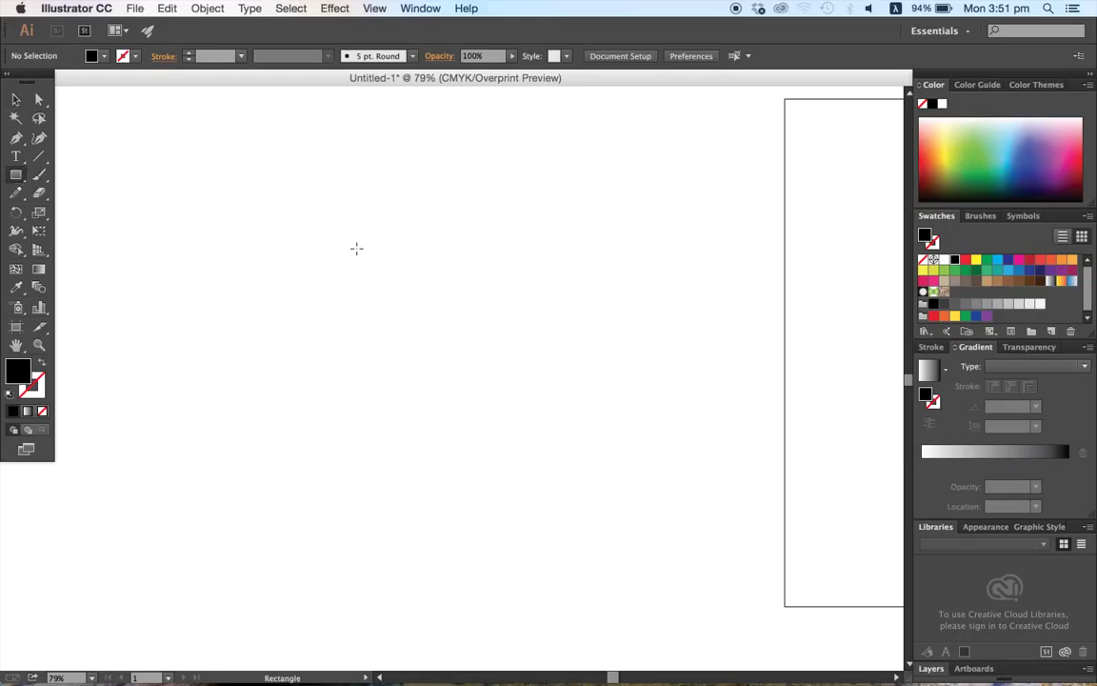
pyautogui.moveTo(322, 245); pyautogui.dragTo(497, 417)
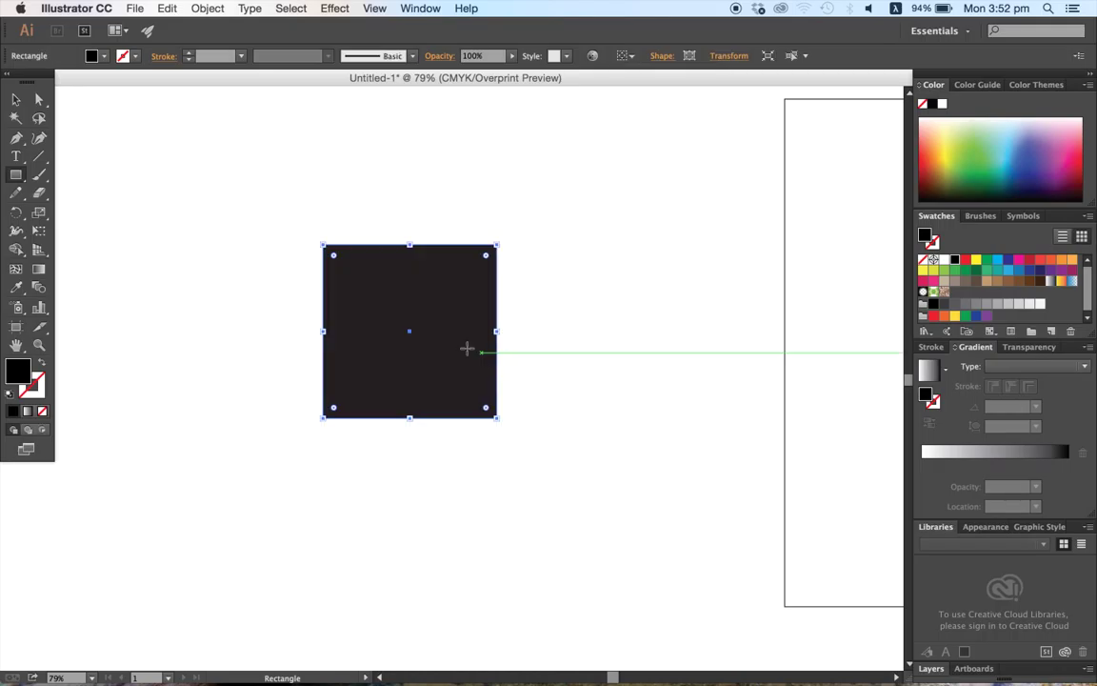
# Swap the square's fill and stroke so it has no fill and a black outline
pyautogui.click(16, 100)
pyautogui.click(360, 208)
pyautogui.moveTo(299, 203); pyautogui.dragTo(463, 333)
pyautogui.click(45, 368)
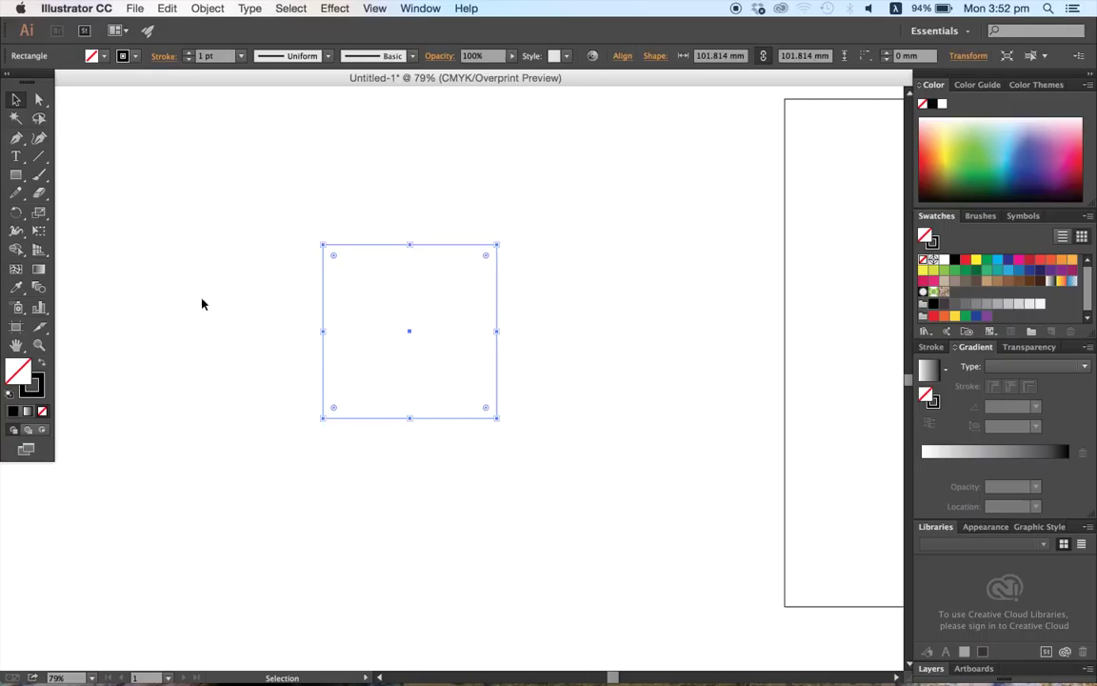
# Move the outlined square freehand about 94 mm to the left
pyautogui.click(384, 274)
pyautogui.moveTo(279, 184); pyautogui.dragTo(577, 481)
pyautogui.click(577, 481)
pyautogui.press('space')
pyautogui.moveTo(512, 407); pyautogui.dragTo(582, 404)
pyautogui.click(456, 242)
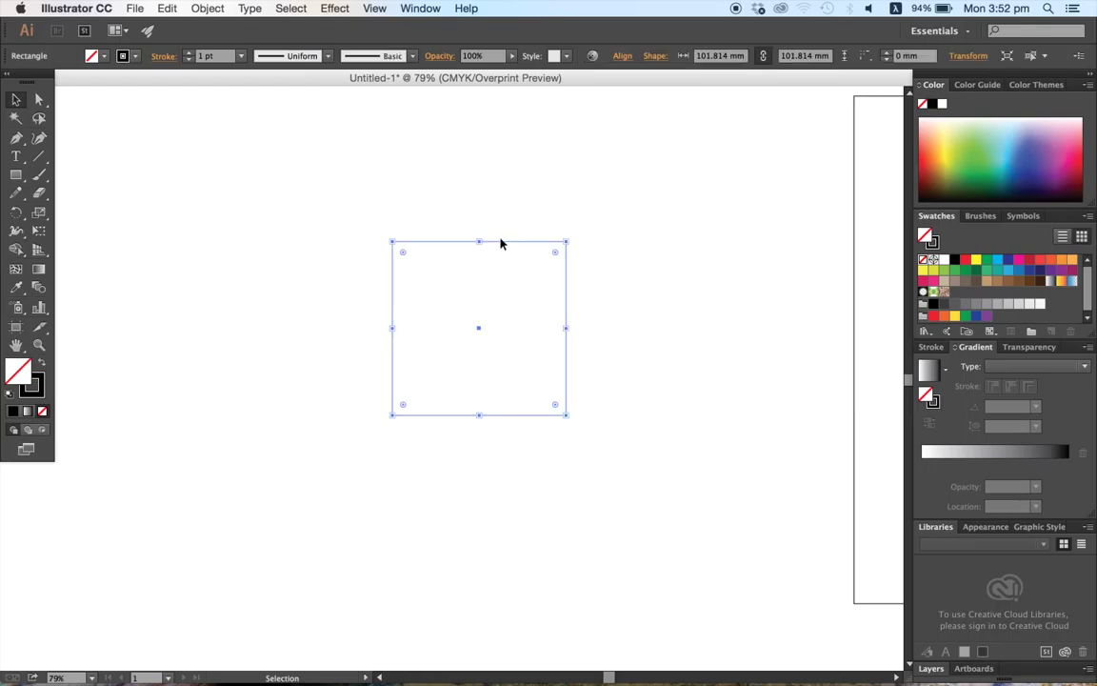
pyautogui.moveTo(501, 243); pyautogui.dragTo(342, 242)
pyautogui.click(471, 410)
pyautogui.moveTo(470, 410); pyautogui.dragTo(586, 417)
pyautogui.click(430, 245)
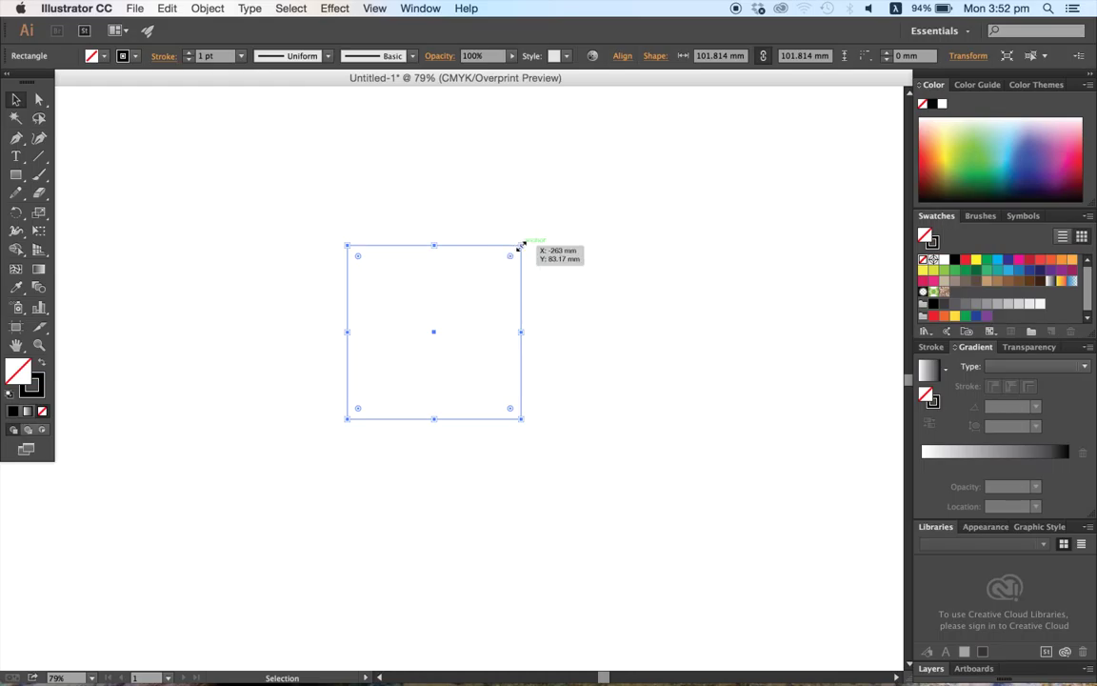
# Try resizing the square freehand from a corner to about 75 × 73 mm and from its right side, undoing each change
pyautogui.moveTo(520, 246); pyautogui.dragTo(476, 295)
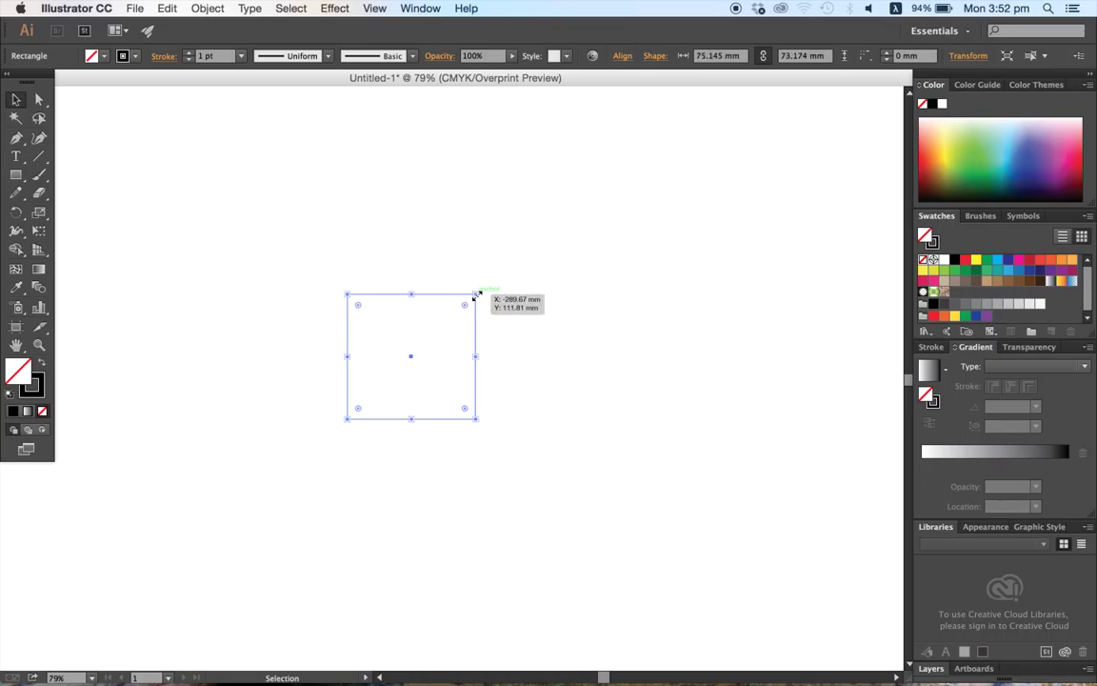
pyautogui.press('z')
pyautogui.press('super+z')
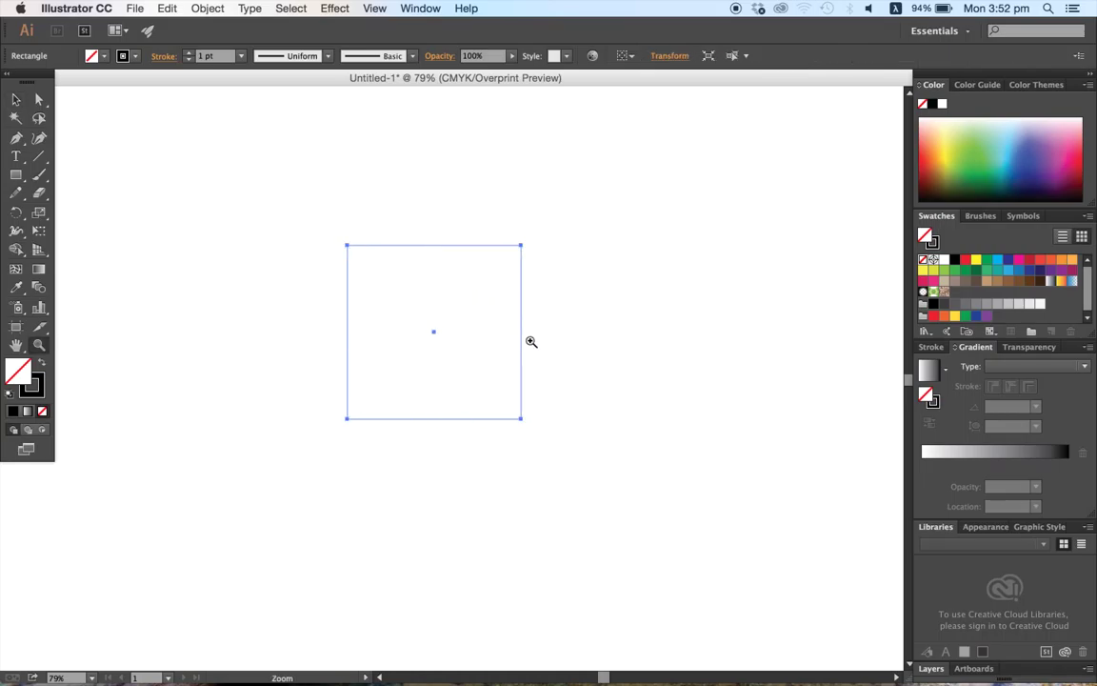
pyautogui.click(15, 99)
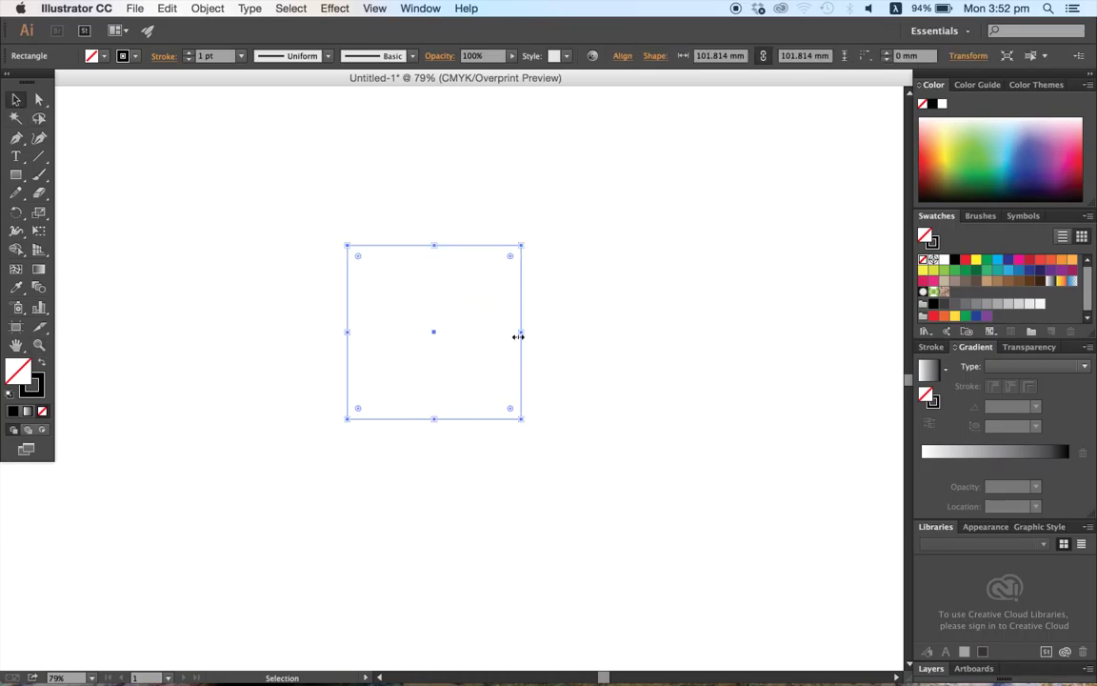
pyautogui.moveTo(518, 336); pyautogui.dragTo(435, 331)
pyautogui.press('super+z')
pyautogui.click(420, 207)
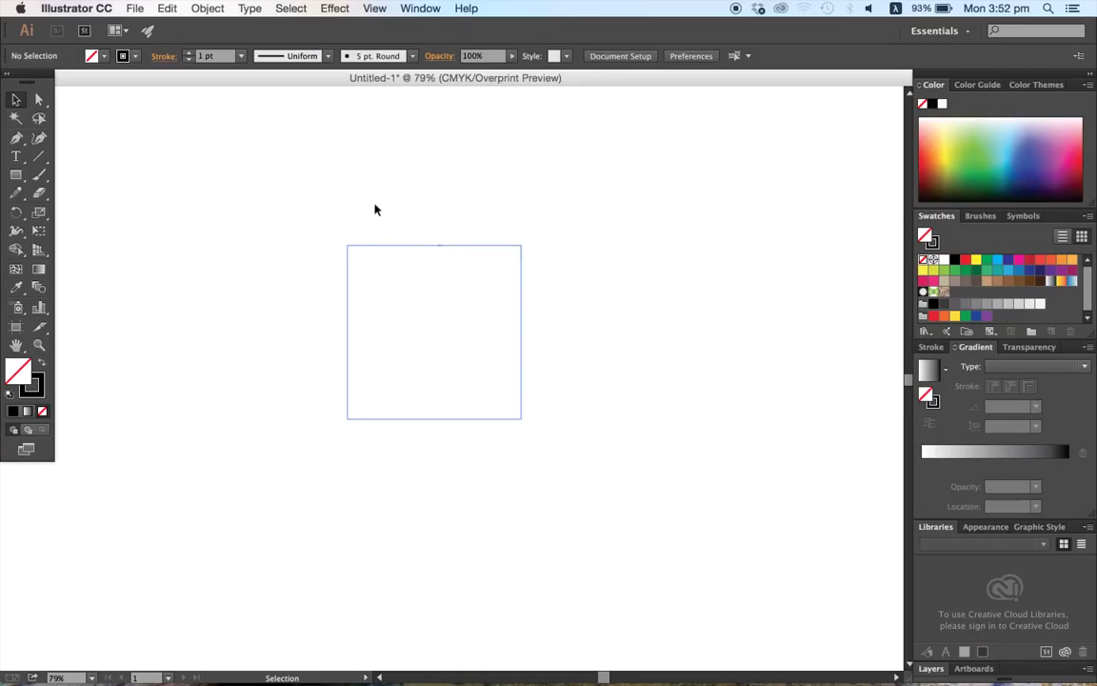
# Preview a Move transform of the square by 50 mm horizontally and 0 mm vertically
pyautogui.click(411, 246)
pyautogui.click(207, 7)
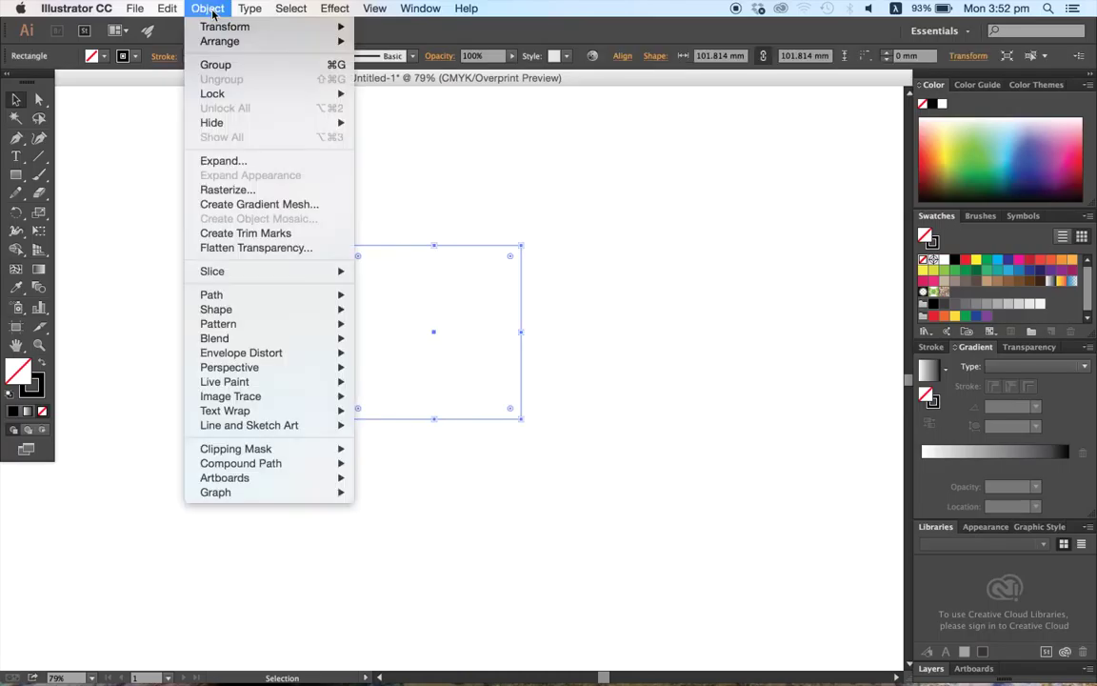
pyautogui.moveTo(220, 27)
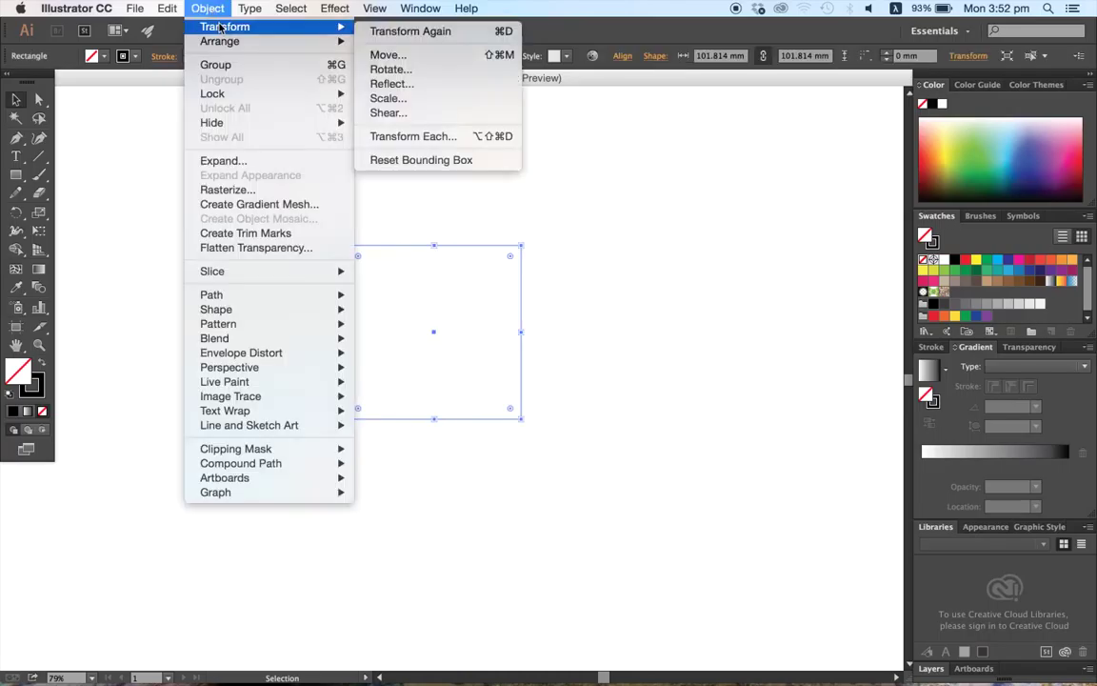
pyautogui.click(406, 59)
pyautogui.moveTo(491, 182); pyautogui.dragTo(729, 163)
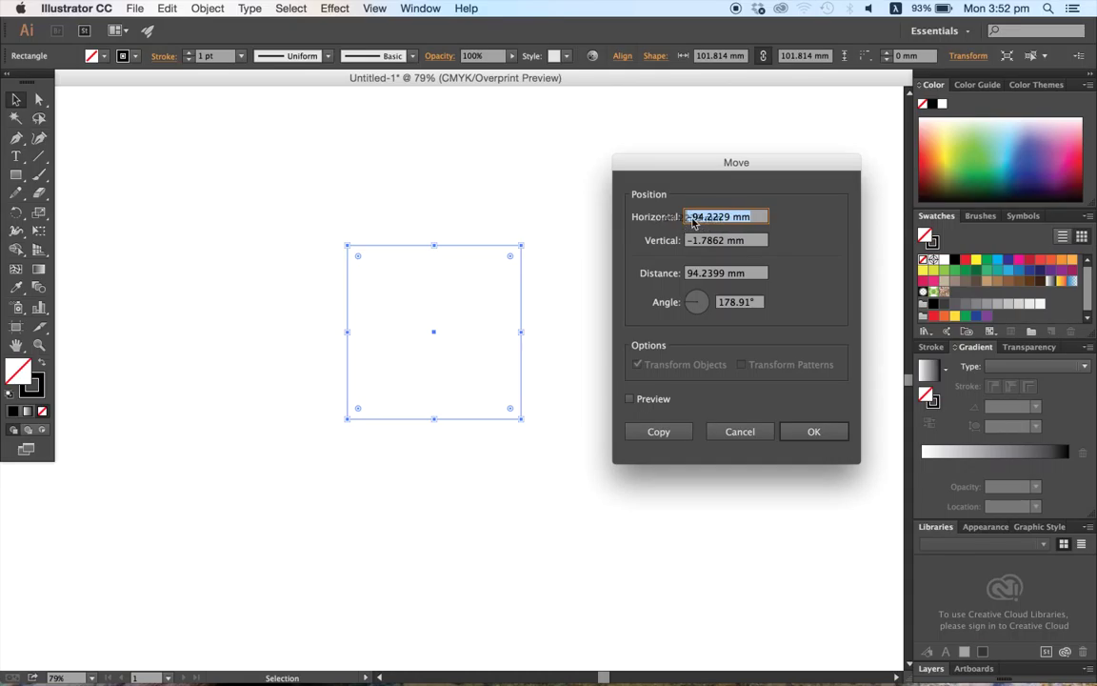
pyautogui.write('50')
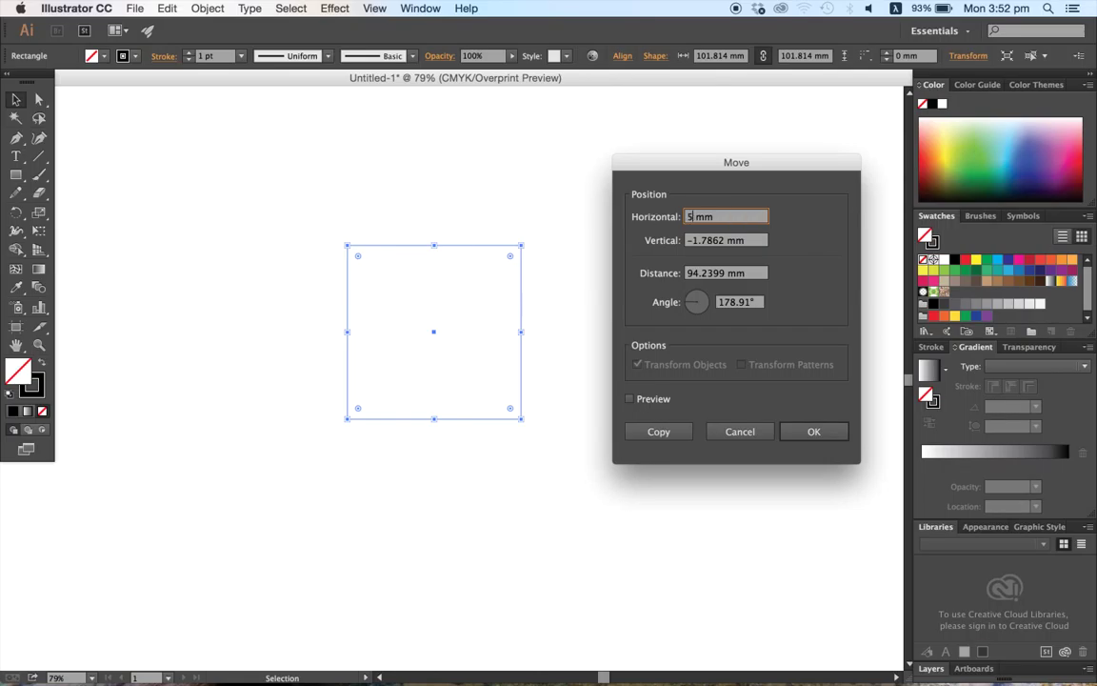
pyautogui.press('Tab')
pyautogui.write('0')
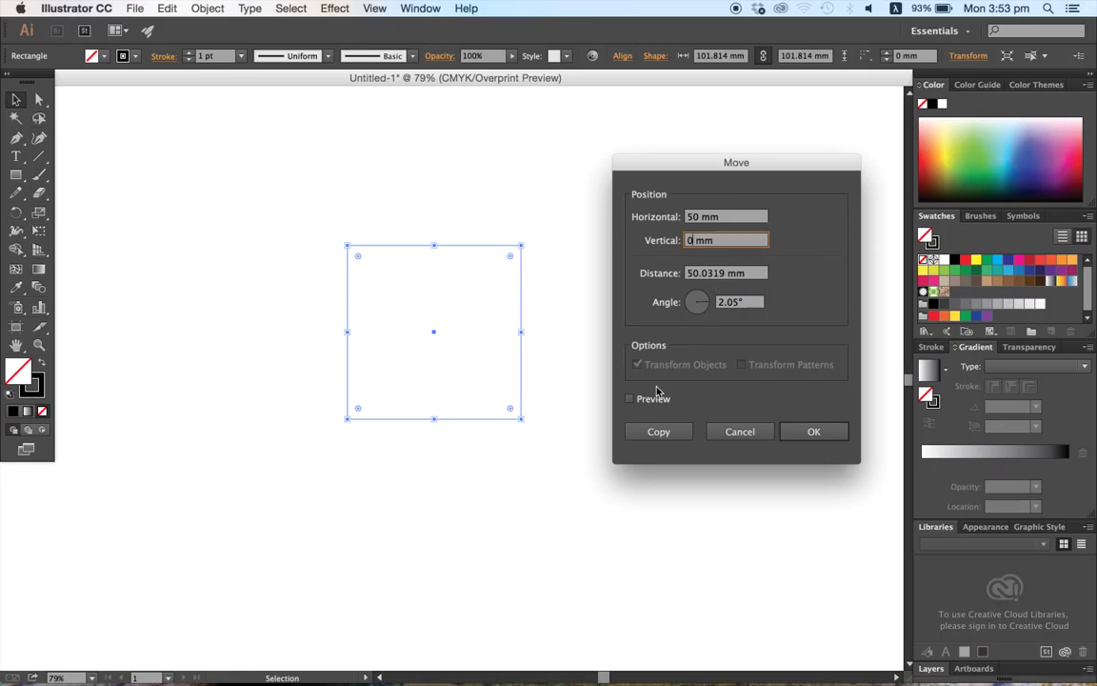
pyautogui.click(629, 400)
pyautogui.click(629, 400)
pyautogui.click(630, 400)
pyautogui.moveTo(735, 162); pyautogui.dragTo(819, 148)
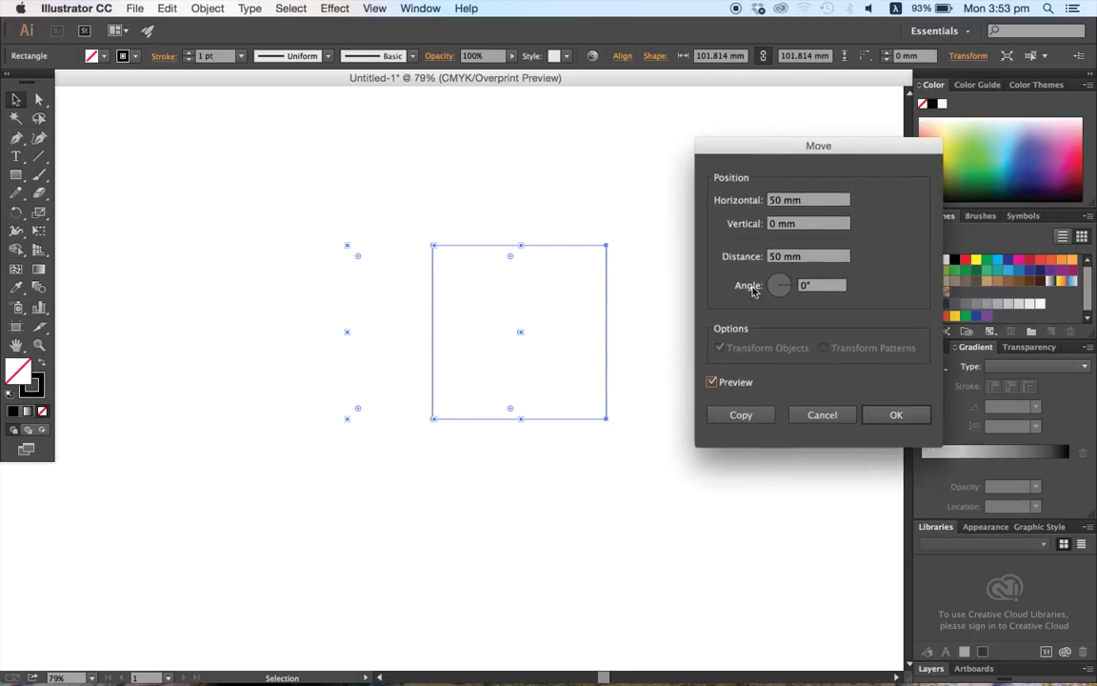
pyautogui.click(711, 381)
pyautogui.click(711, 381)
# Set the horizontal move distance to 150 mm, compare the square with and without preview, and cancel the Move
pyautogui.doubleClick(777, 200)
pyautogui.write('150')
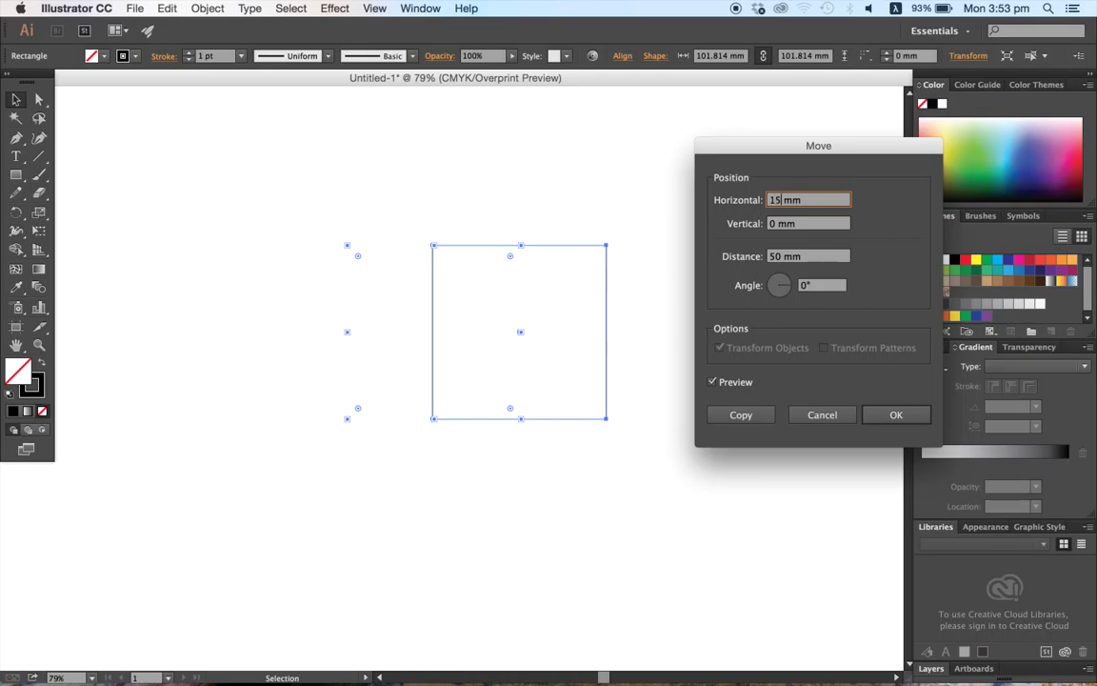
pyautogui.click(713, 382)
pyautogui.click(712, 382)
pyautogui.click(712, 382)
pyautogui.click(713, 382)
pyautogui.click(712, 382)
pyautogui.click(713, 382)
pyautogui.click(713, 382)
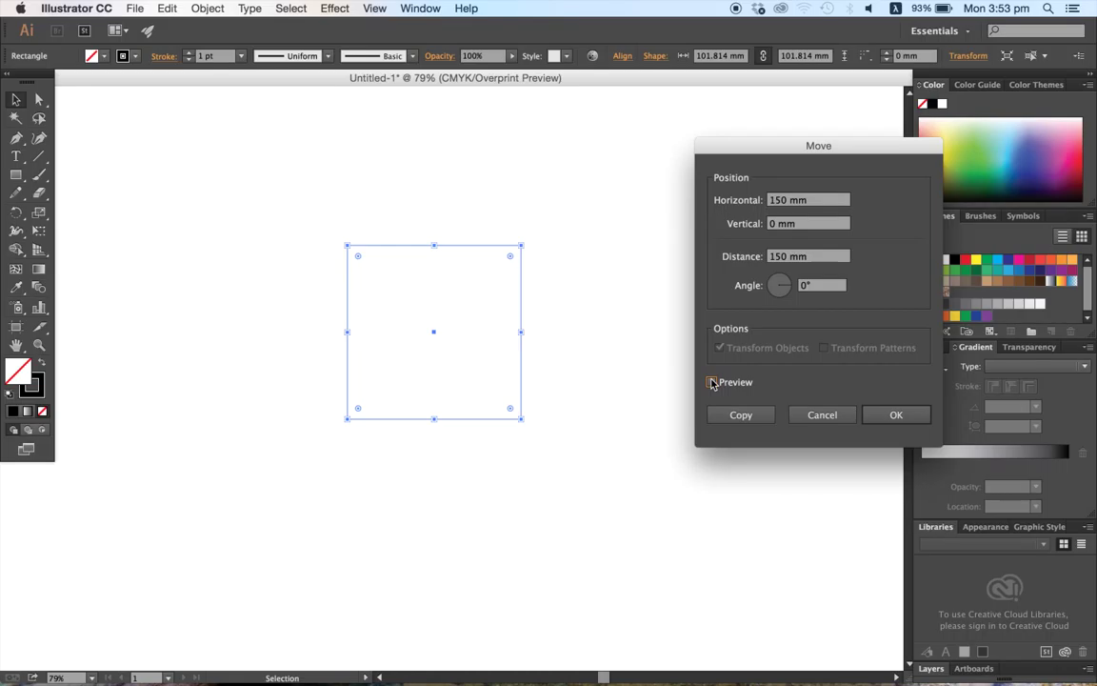
pyautogui.click(824, 417)
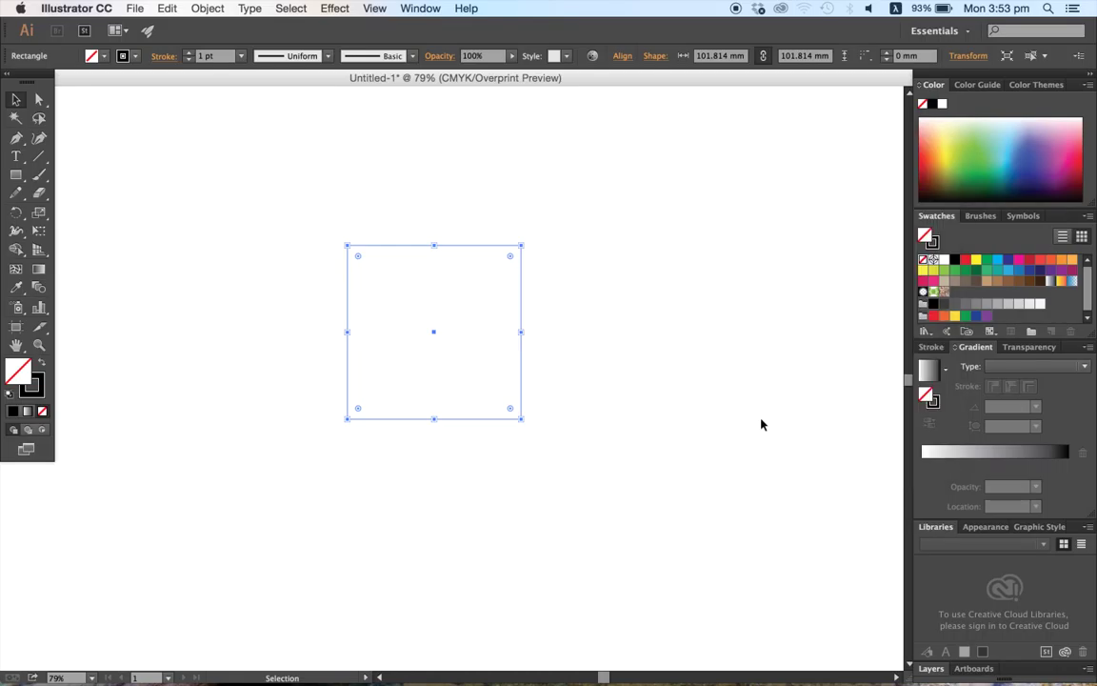
# Set the square's width to 100 mm with the proportions linked, making it 100 × 100 mm
pyautogui.click(456, 241)
pyautogui.click(520, 321)
pyautogui.doubleClick(716, 55)
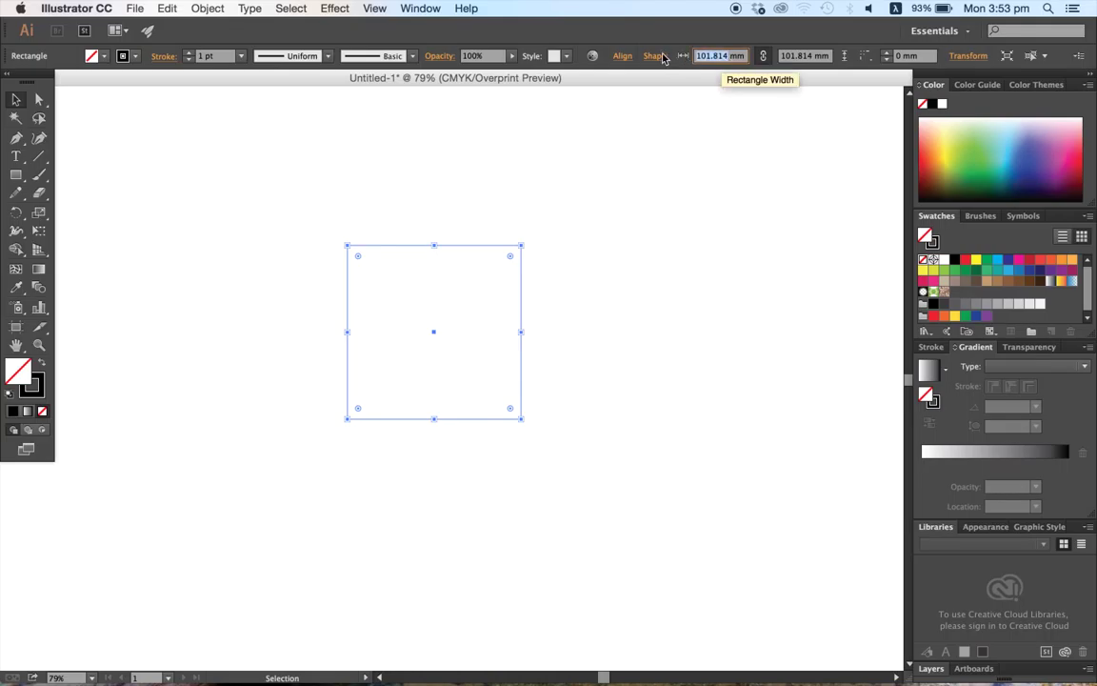
pyautogui.write('100')
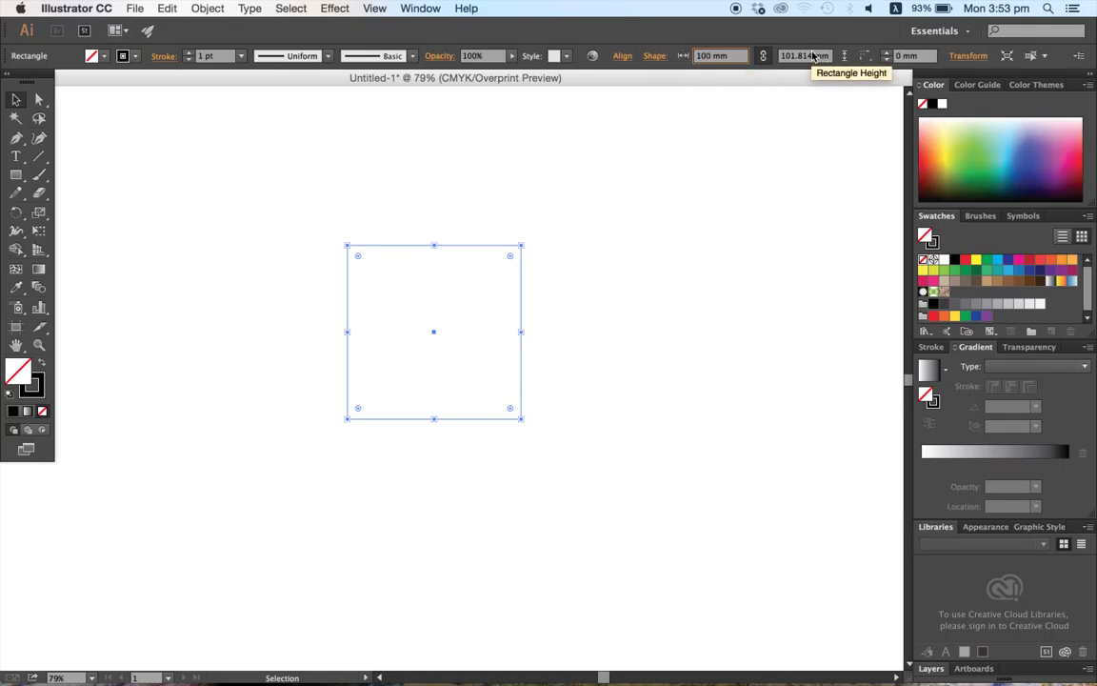
pyautogui.press('Tab')
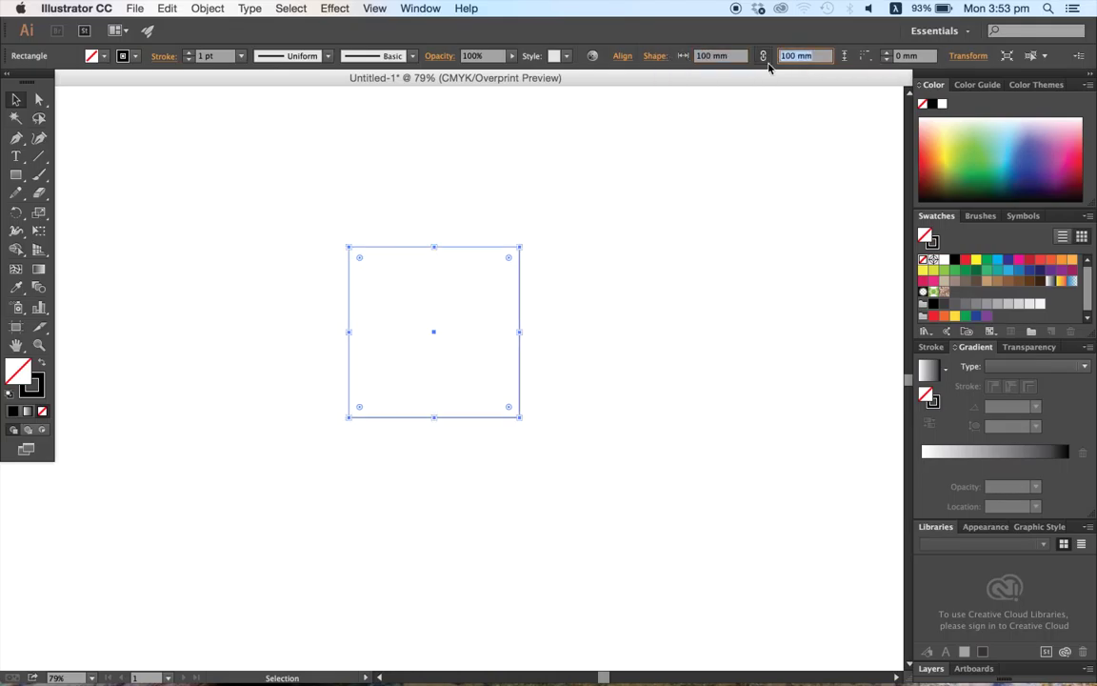
pyautogui.click(771, 218)
pyautogui.click(466, 261)
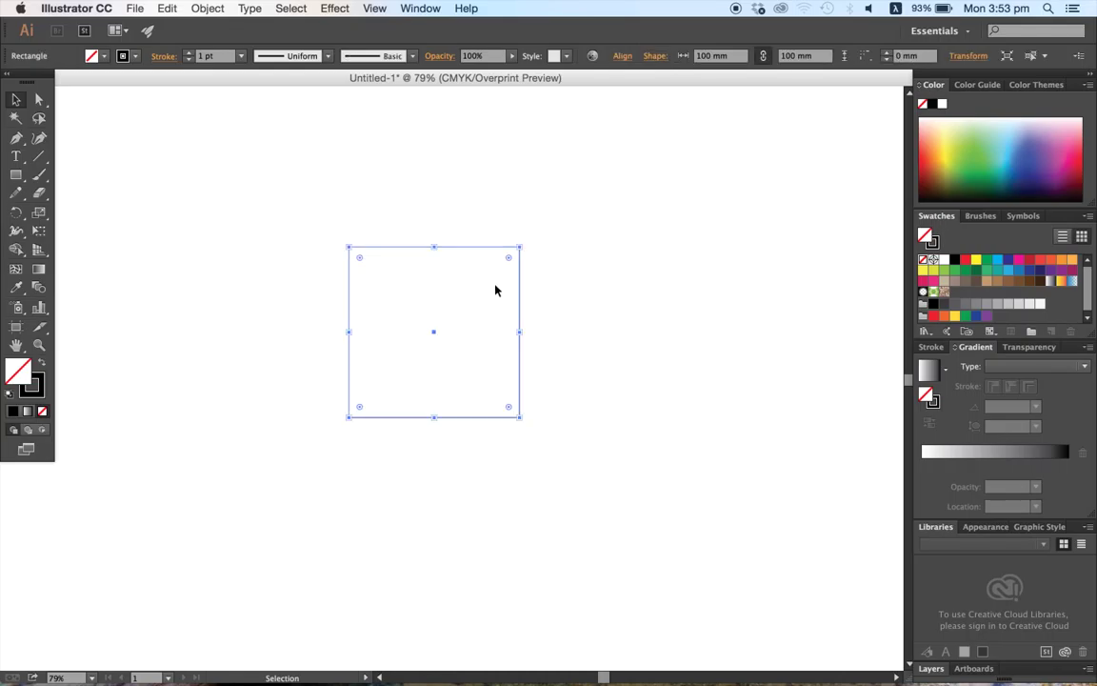
# Create a copy of the square moved 100 mm horizontally and 0 mm vertically, previewing the move before copying
pyautogui.moveTo(601, 329); pyautogui.dragTo(436, 319)
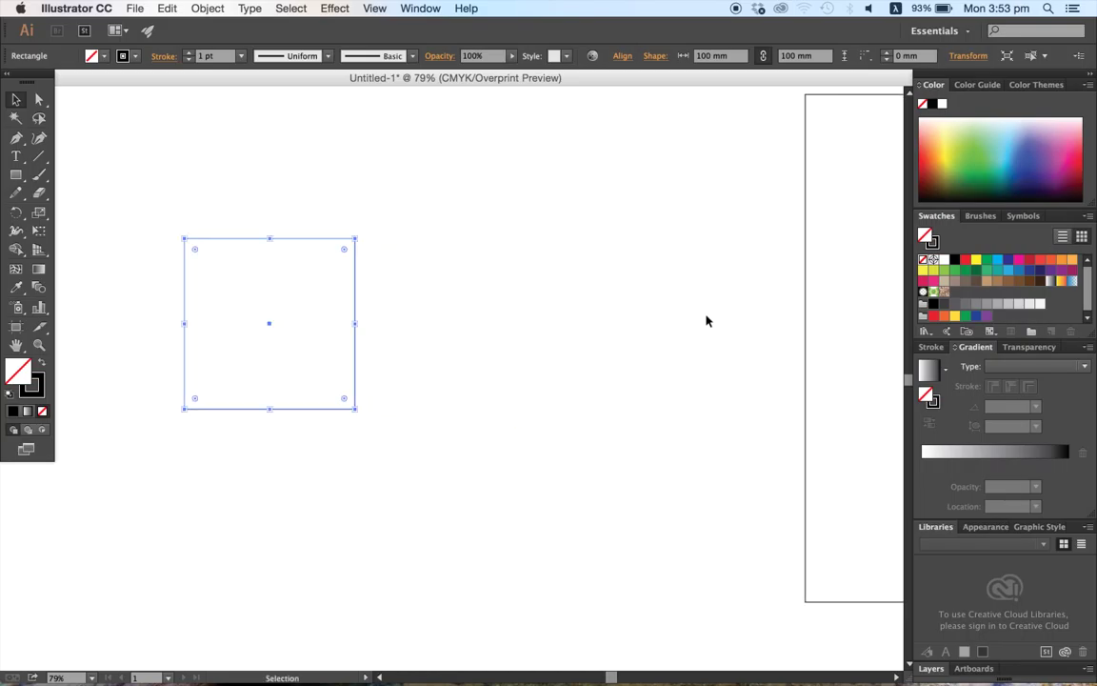
pyautogui.click(208, 9)
pyautogui.moveTo(229, 27)
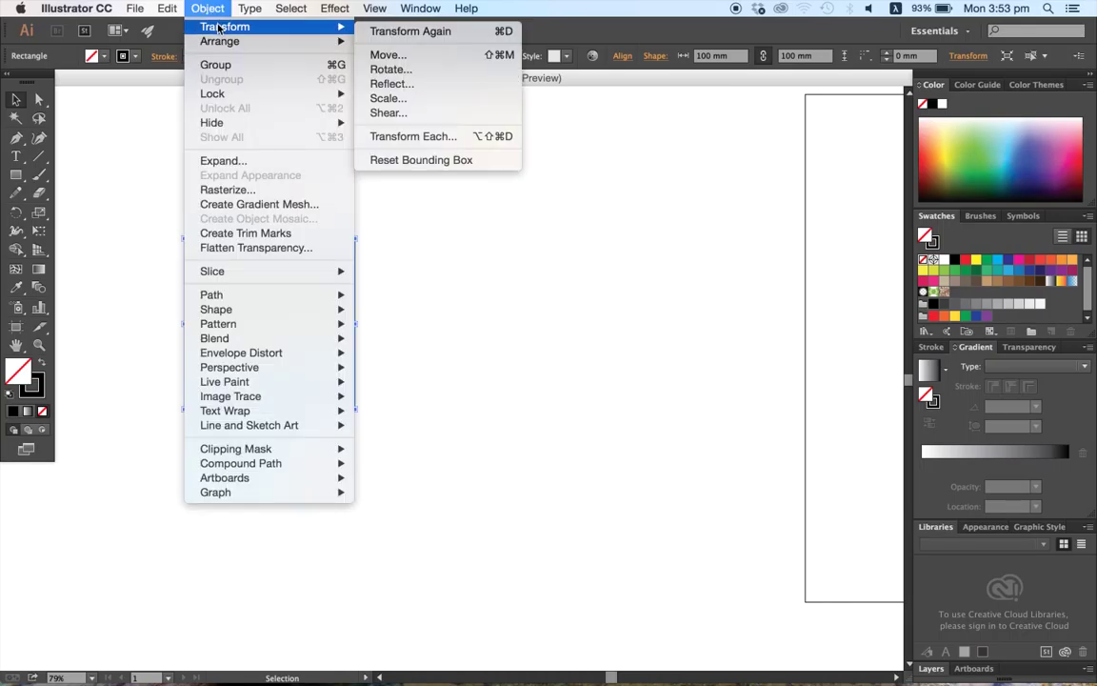
pyautogui.click(387, 57)
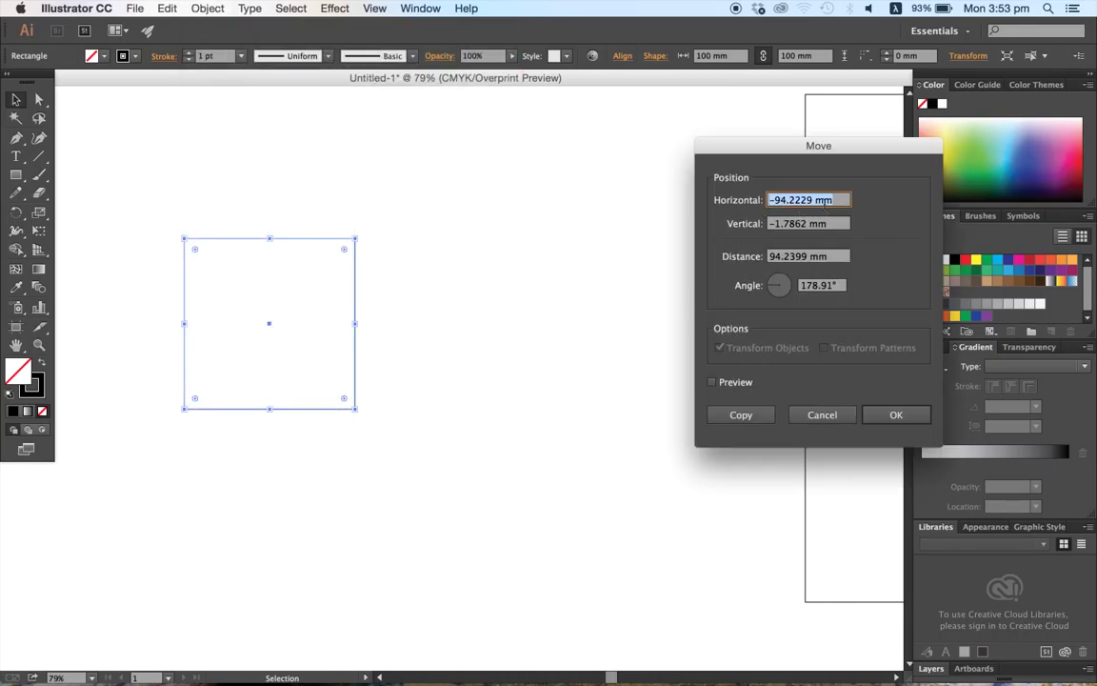
pyautogui.write('100 mm')
pyautogui.press('Tab')
pyautogui.write('0 mm')
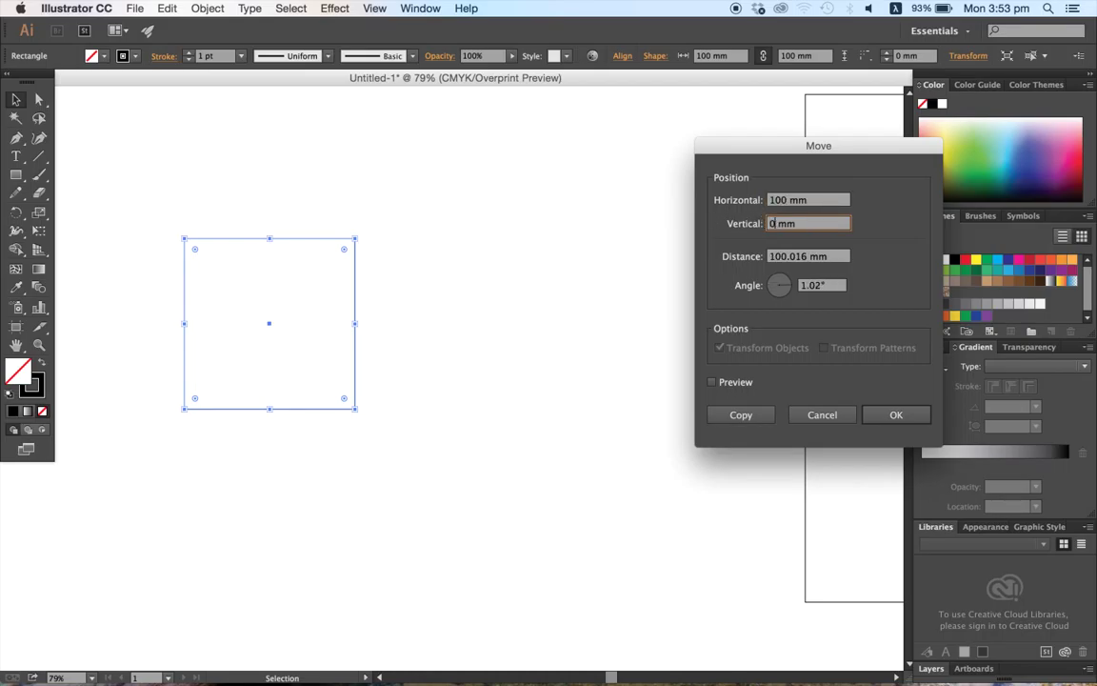
pyautogui.click(712, 382)
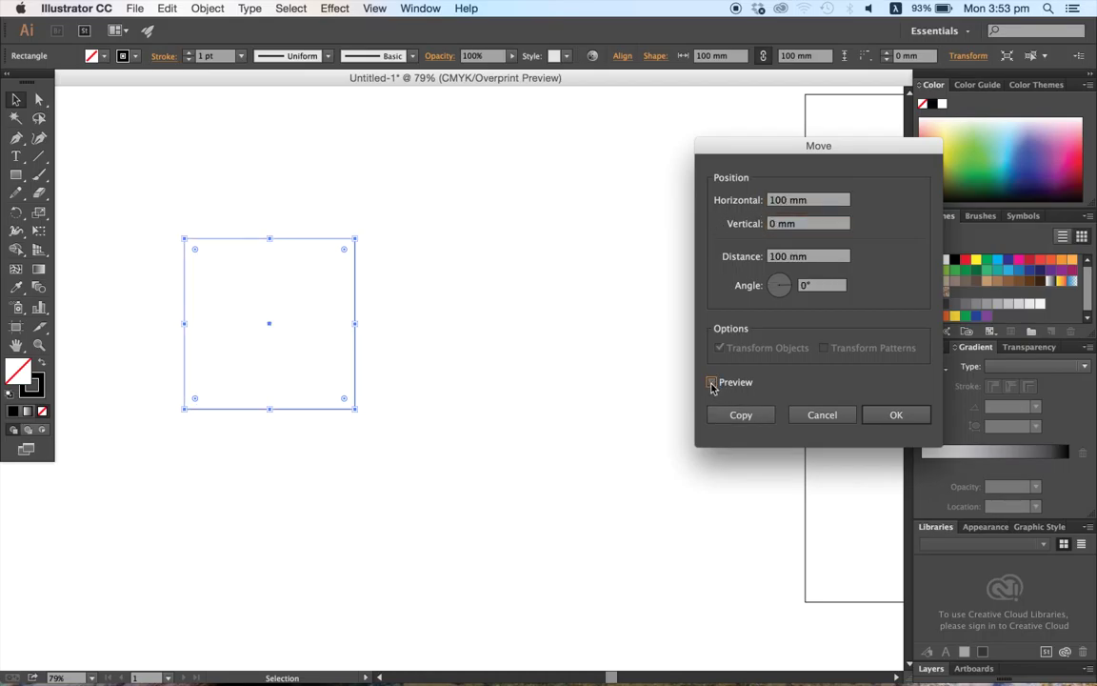
pyautogui.click(711, 382)
pyautogui.click(711, 382)
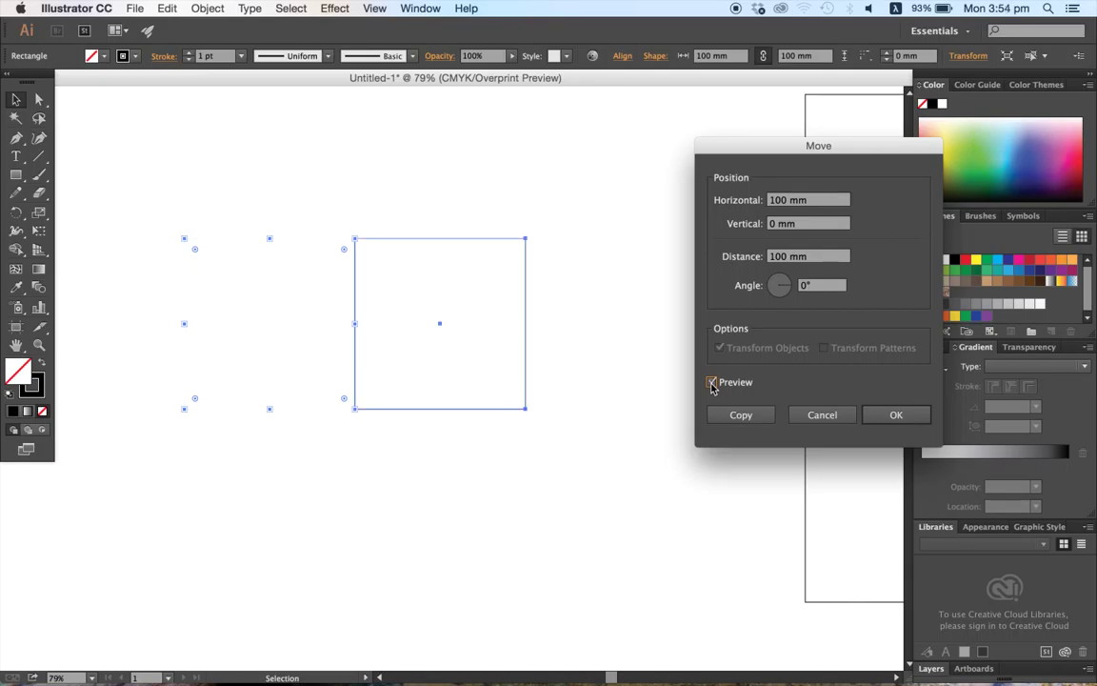
pyautogui.click(712, 382)
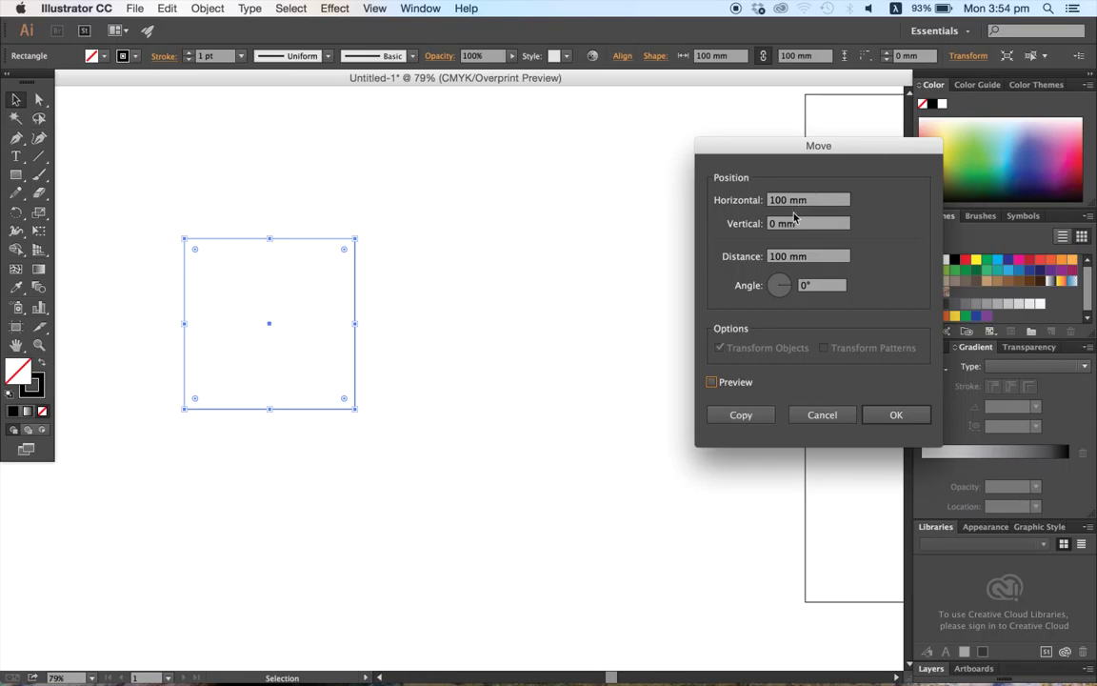
pyautogui.click(745, 415)
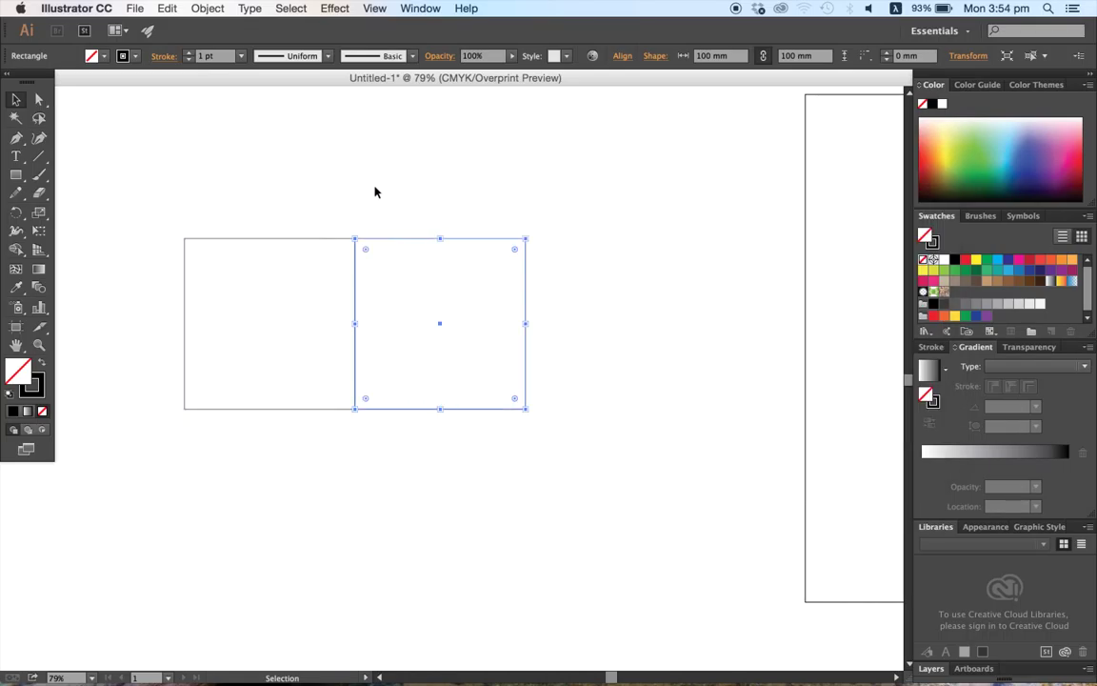
# Copy the second square another 100 mm horizontally and 0 mm vertically to add a third square to the row
pyautogui.click(402, 196)
pyautogui.moveTo(406, 193); pyautogui.dragTo(472, 287)
pyautogui.click(203, 9)
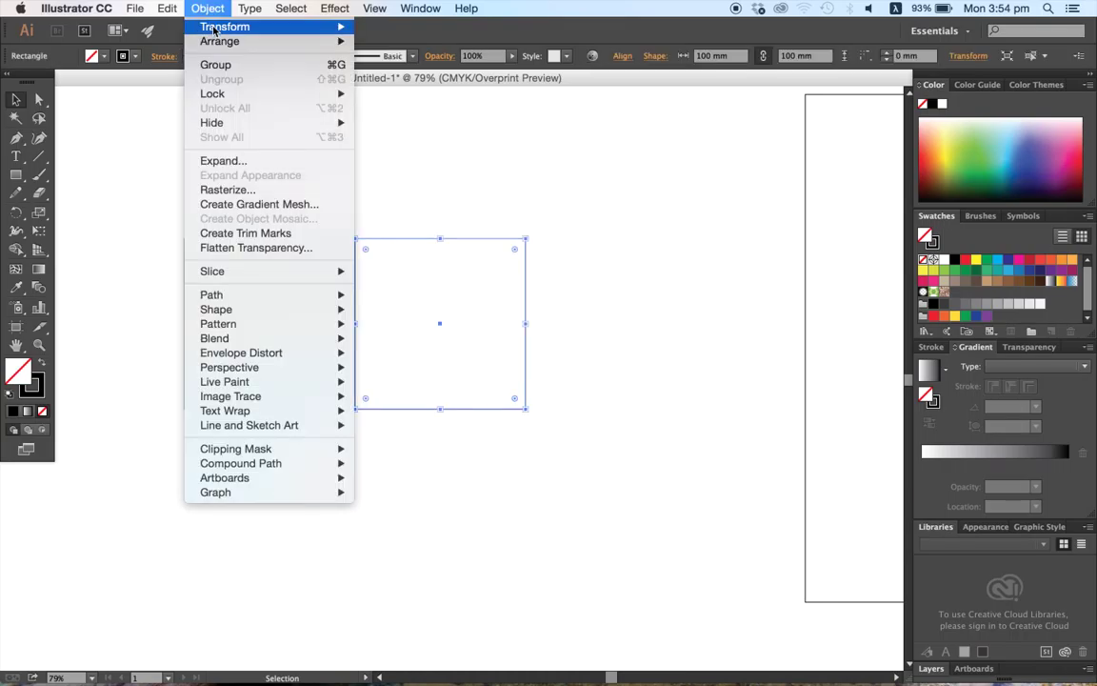
pyautogui.moveTo(225, 27)
pyautogui.click(390, 52)
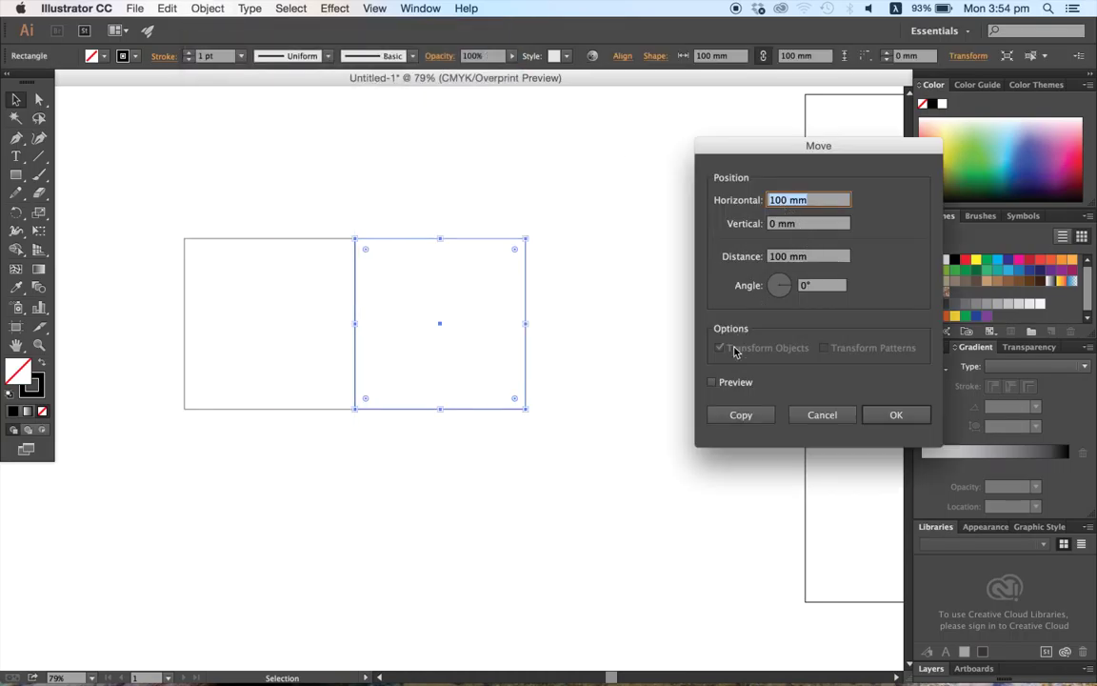
pyautogui.click(743, 415)
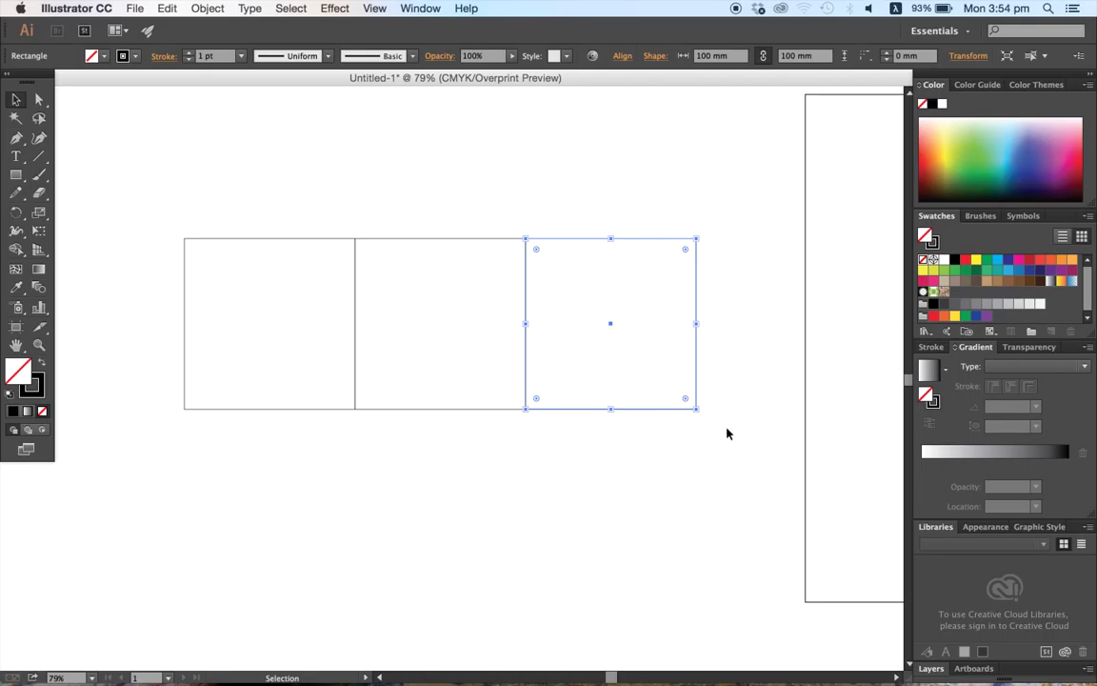
pyautogui.click(690, 492)
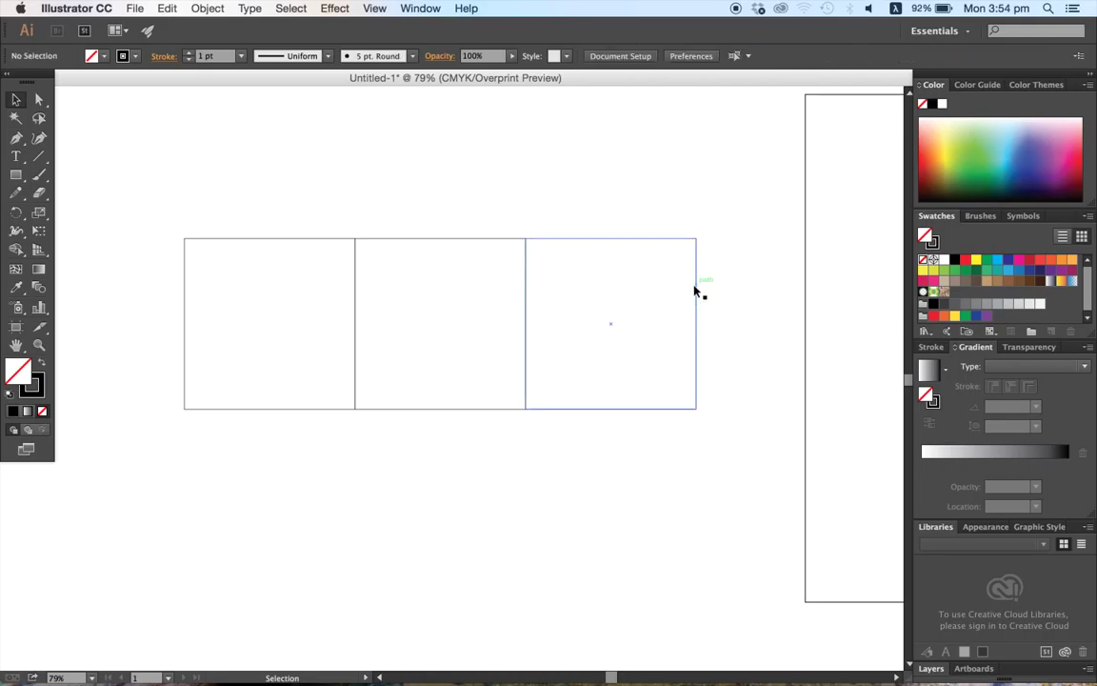
# Delete the third and second squares from the row
pyautogui.moveTo(653, 197); pyautogui.dragTo(705, 284)
pyautogui.press('Delete')
pyautogui.moveTo(460, 206); pyautogui.dragTo(521, 262)
pyautogui.press('Delete')
pyautogui.hscroll(-2, 457, 238)
pyautogui.moveTo(371, 208); pyautogui.dragTo(409, 262)
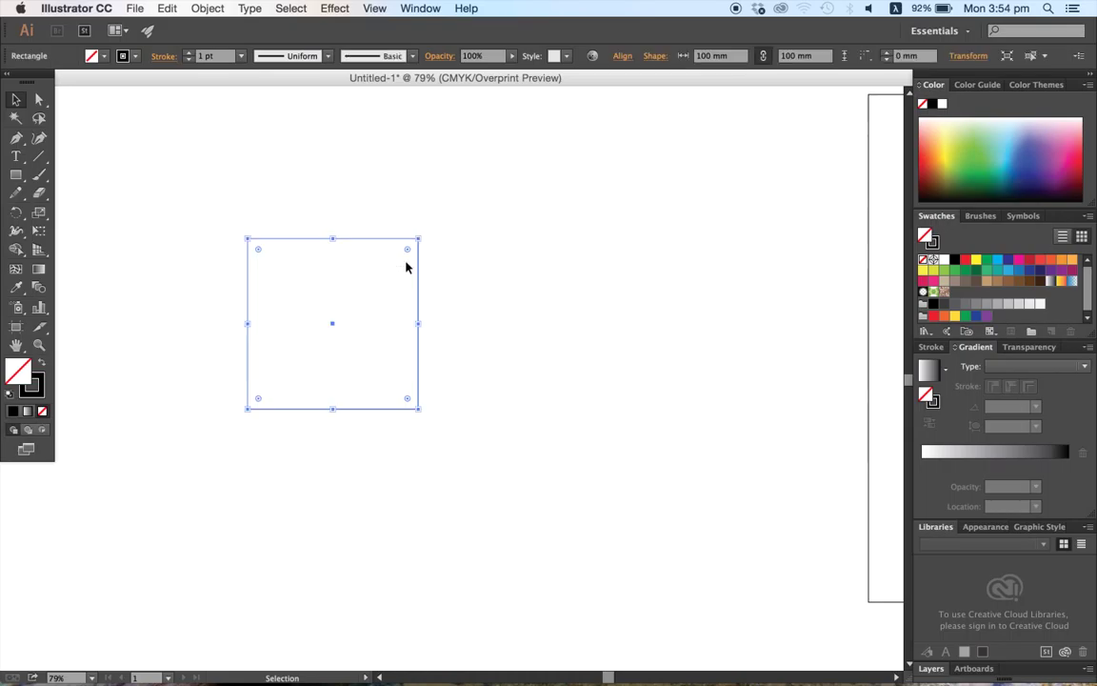
pyautogui.click(207, 8)
pyautogui.moveTo(222, 31)
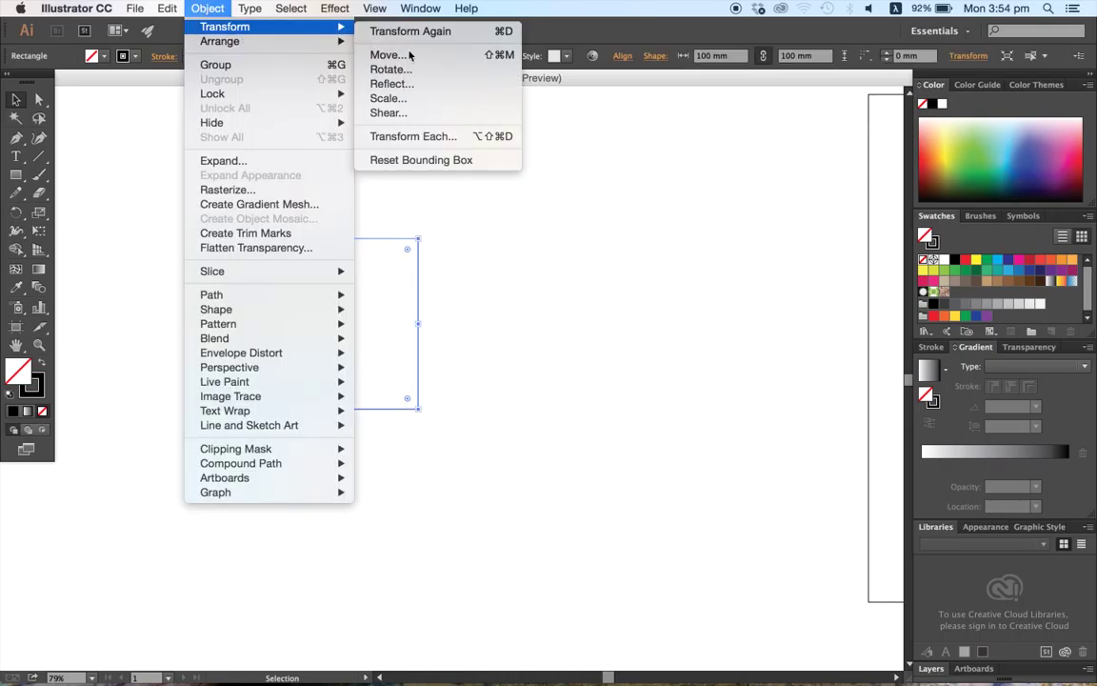
pyautogui.click(478, 297)
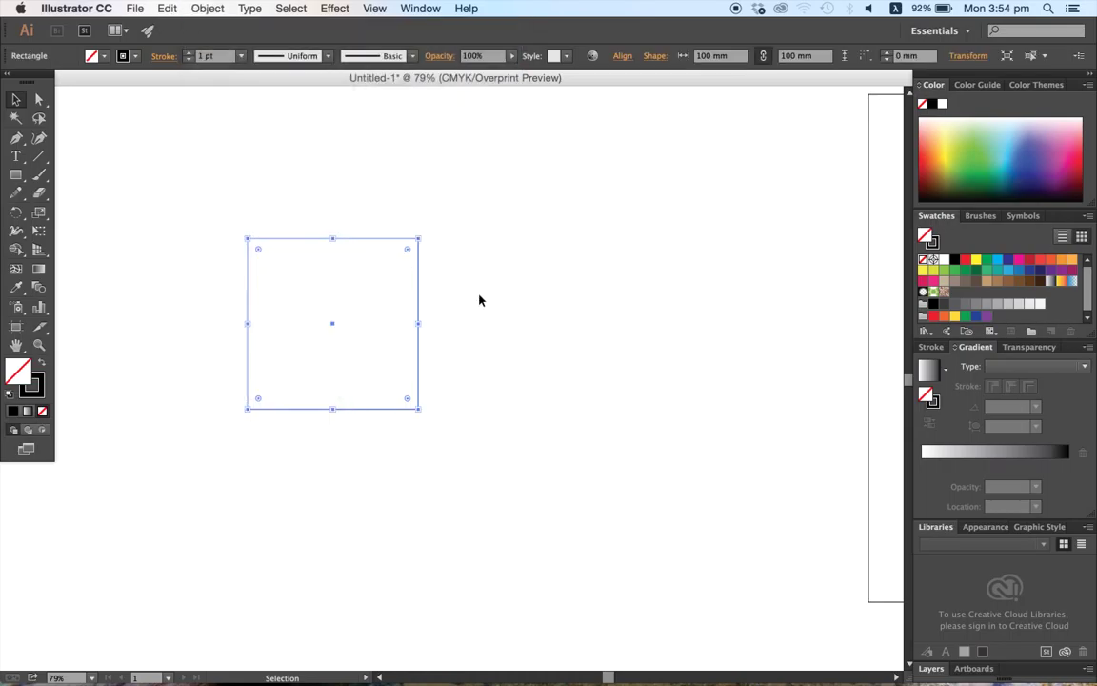
pyautogui.click(282, 247)
# Draw a wide, flat ellipse in the empty space between the square and the artboard, and select it
pyautogui.moveTo(15, 174); pyautogui.dragTo(52, 208)
pyautogui.moveTo(607, 269); pyautogui.dragTo(804, 323)
pyautogui.click(16, 99)
pyautogui.moveTo(614, 216); pyautogui.dragTo(762, 335)
pyautogui.hscroll(5, 667, 314)
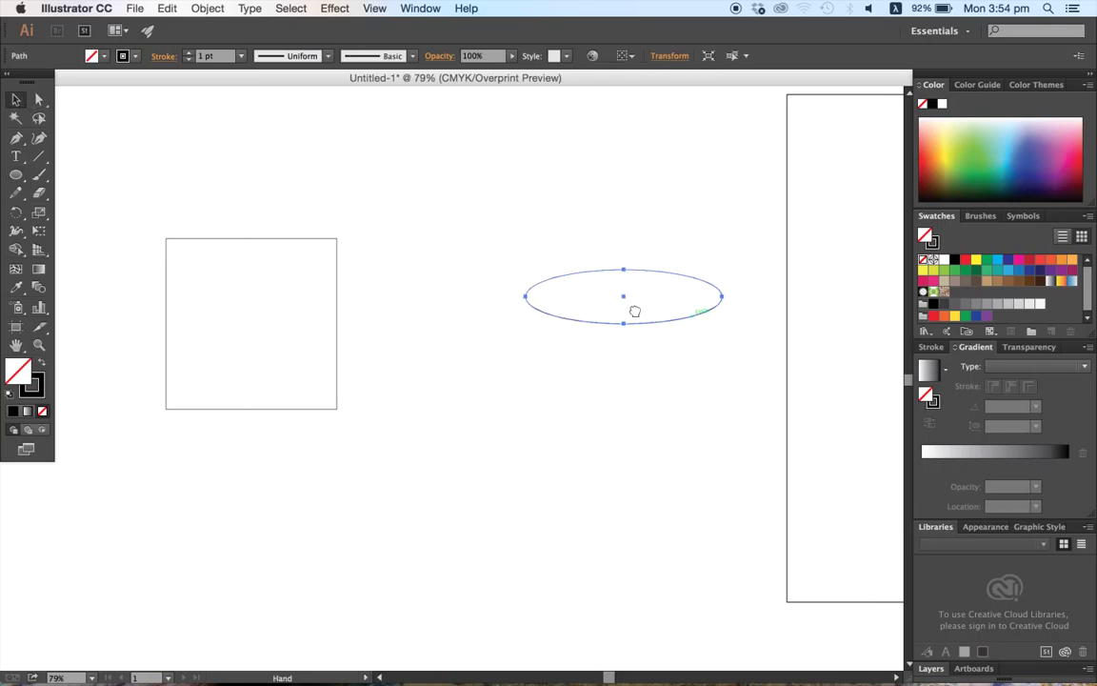
# Set a 35° rotation for the ellipse, compare it with and without preview, and cancel the Rotate
pyautogui.click(208, 9)
pyautogui.moveTo(218, 34)
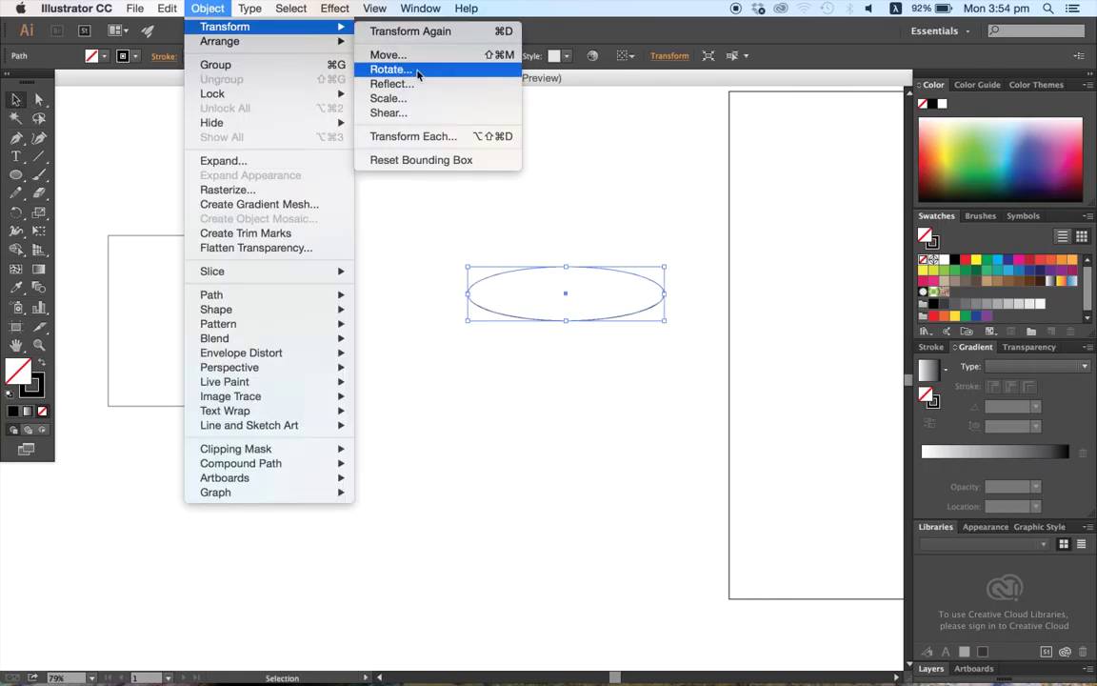
pyautogui.click(381, 70)
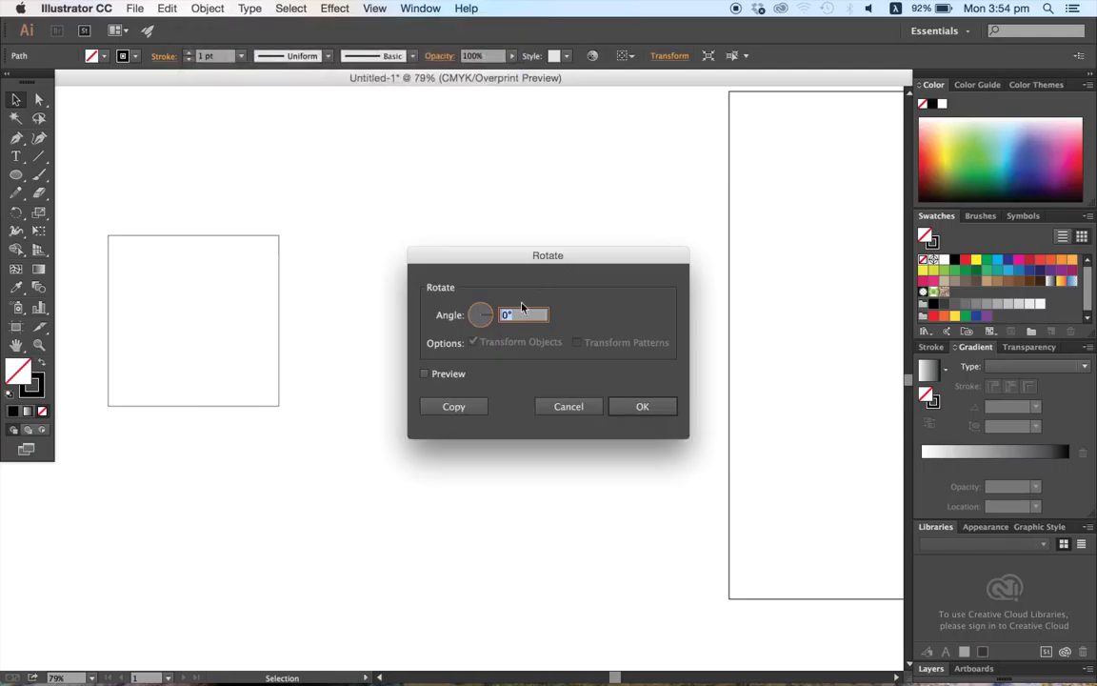
pyautogui.moveTo(522, 260); pyautogui.dragTo(533, 358)
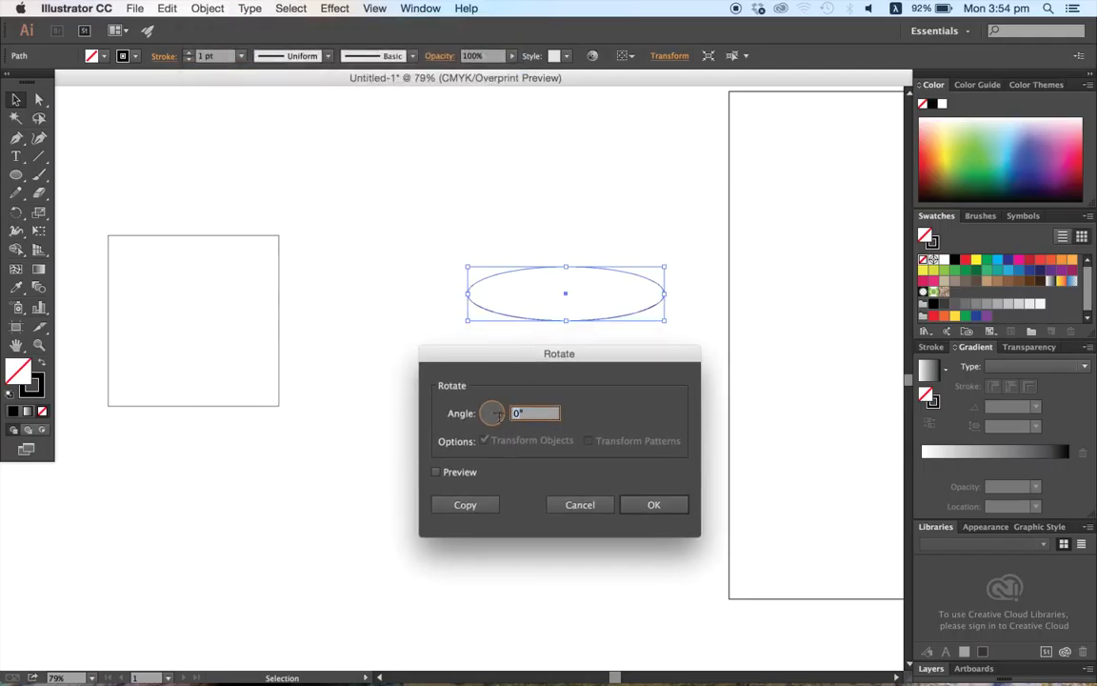
pyautogui.write('35')
pyautogui.click(436, 473)
pyautogui.click(436, 474)
pyautogui.click(436, 473)
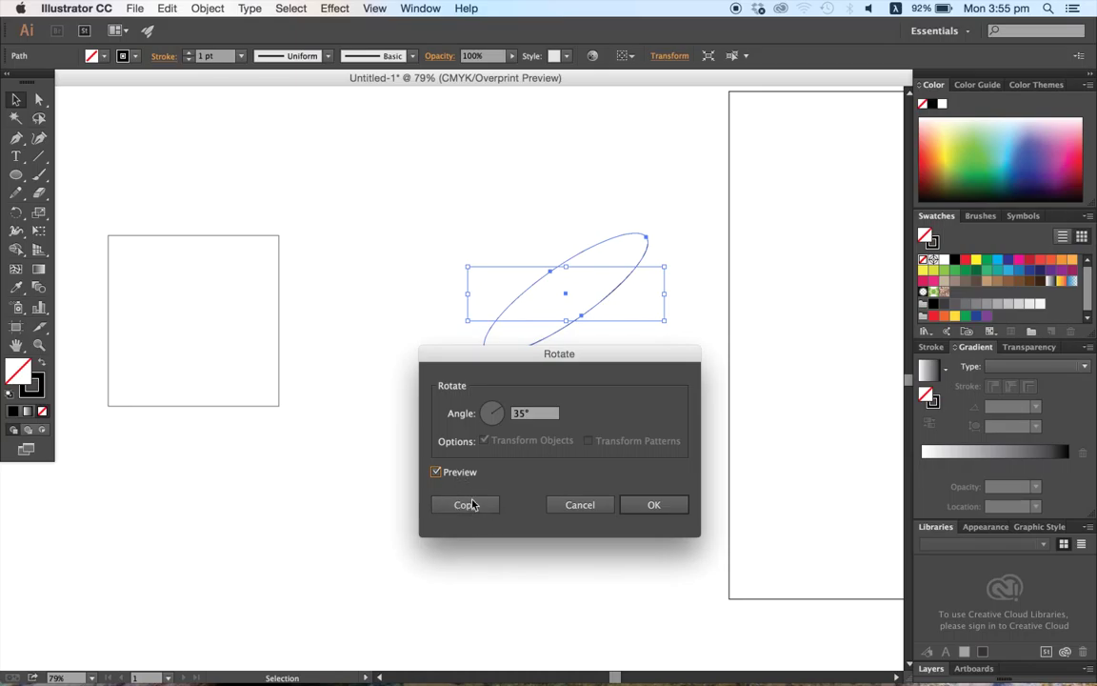
pyautogui.click(582, 507)
pyautogui.press('Delete')
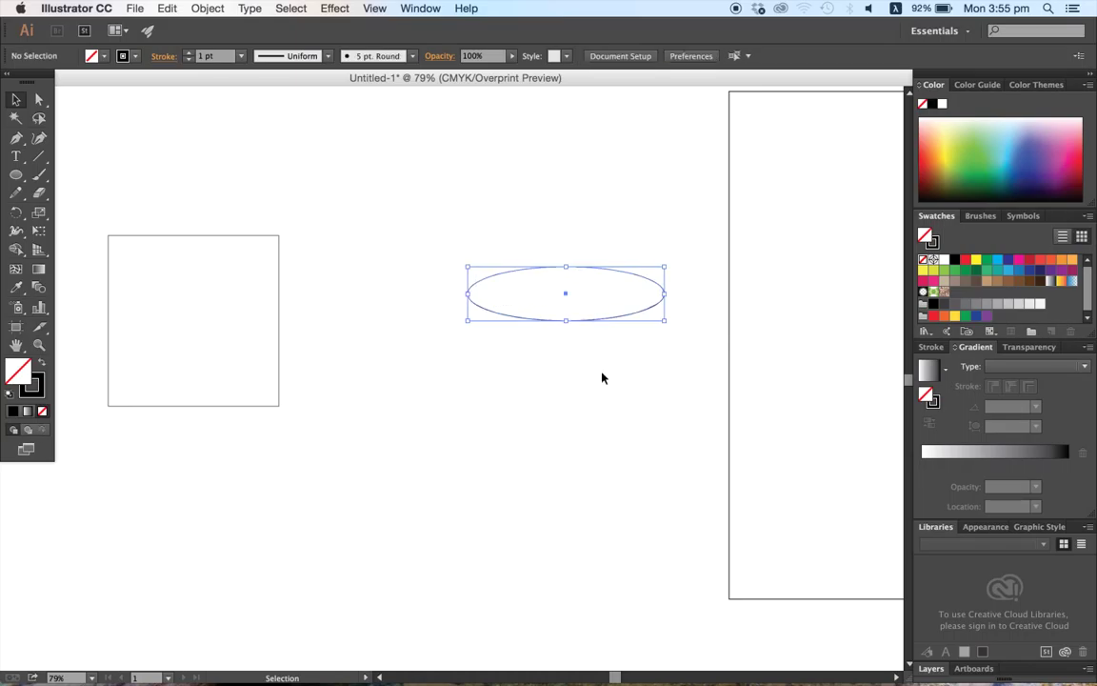
pyautogui.click(248, 235)
pyautogui.click(200, 9)
pyautogui.moveTo(228, 27)
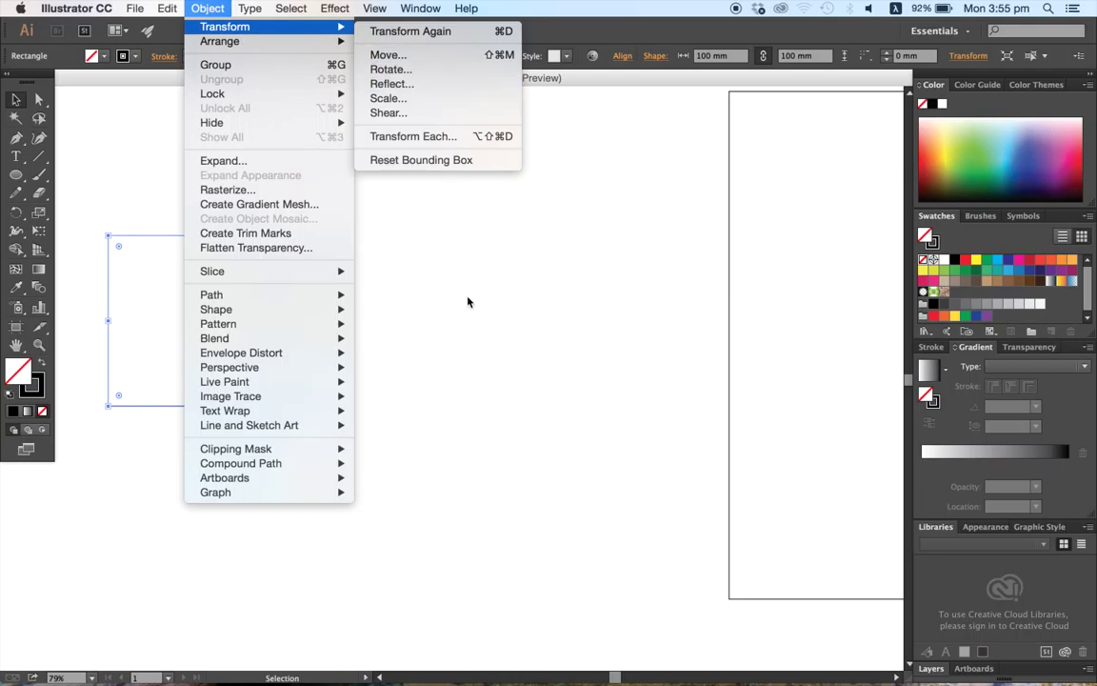
pyautogui.press('Escape')
pyautogui.press('super+z')
# Preview reflecting the ellipse across the vertical axis and cancel the Reflect
pyautogui.click(477, 244)
pyautogui.press('space')
pyautogui.moveTo(602, 267); pyautogui.dragTo(488, 265)
pyautogui.click(416, 266)
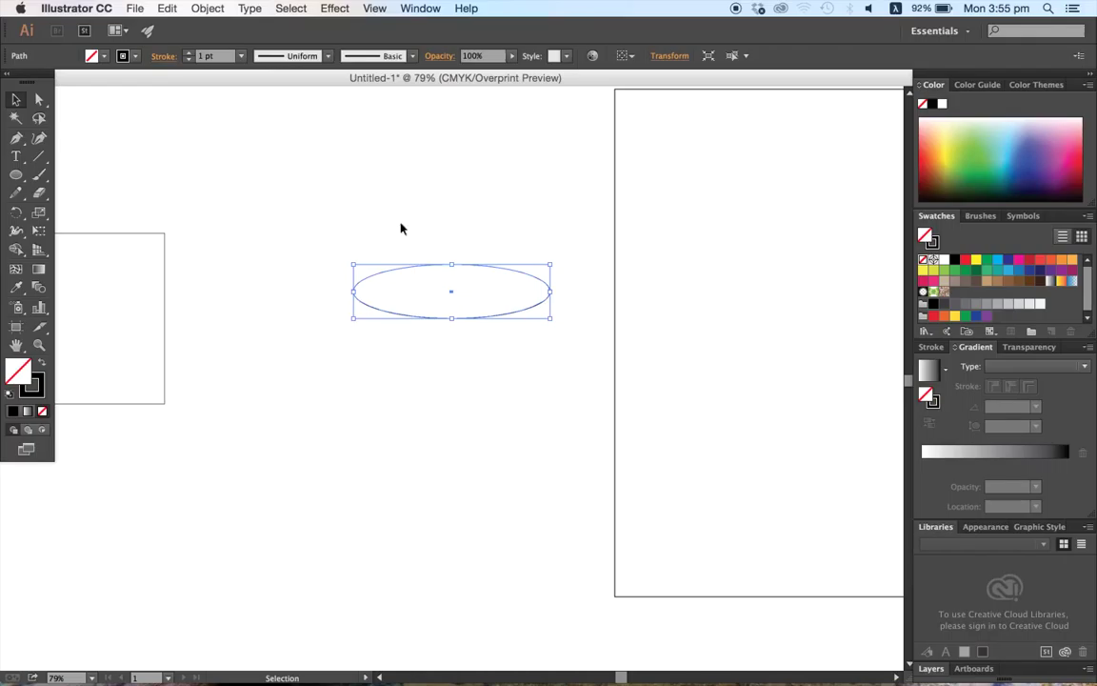
pyautogui.click(207, 8)
pyautogui.moveTo(225, 26)
pyautogui.click(413, 86)
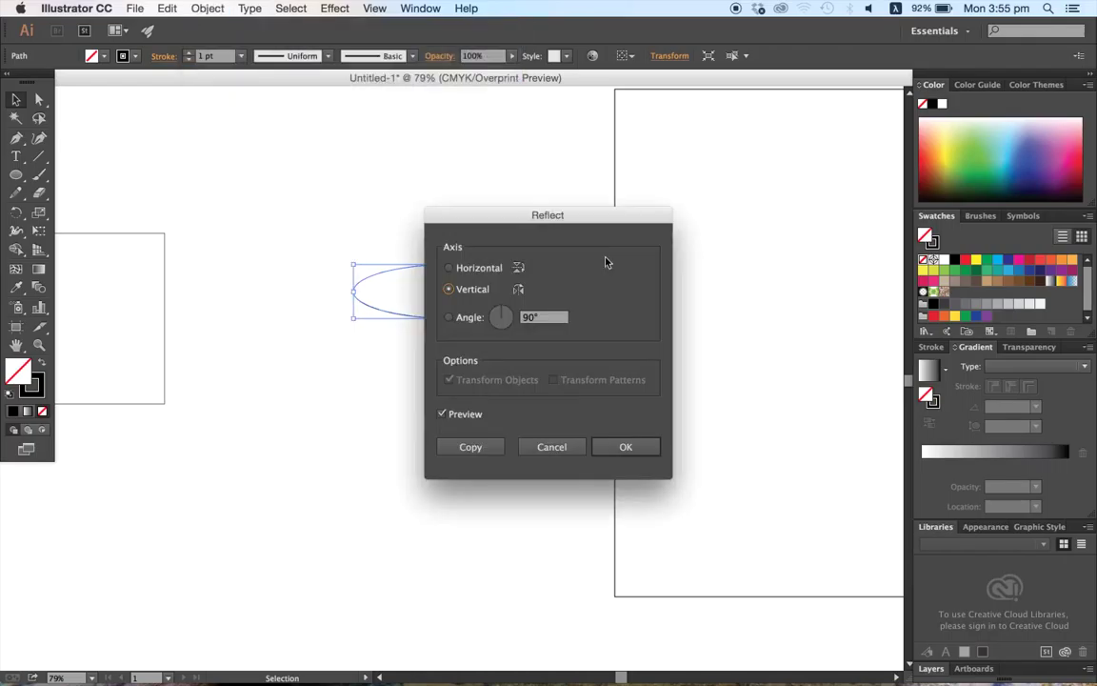
pyautogui.moveTo(551, 230); pyautogui.dragTo(678, 217)
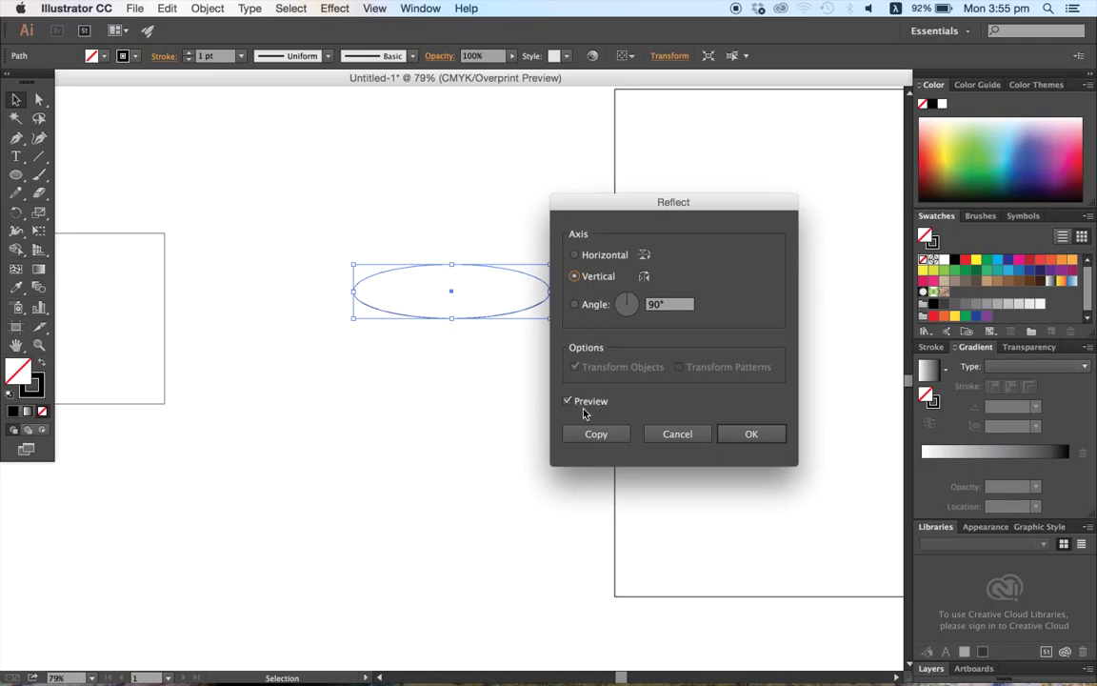
pyautogui.click(687, 438)
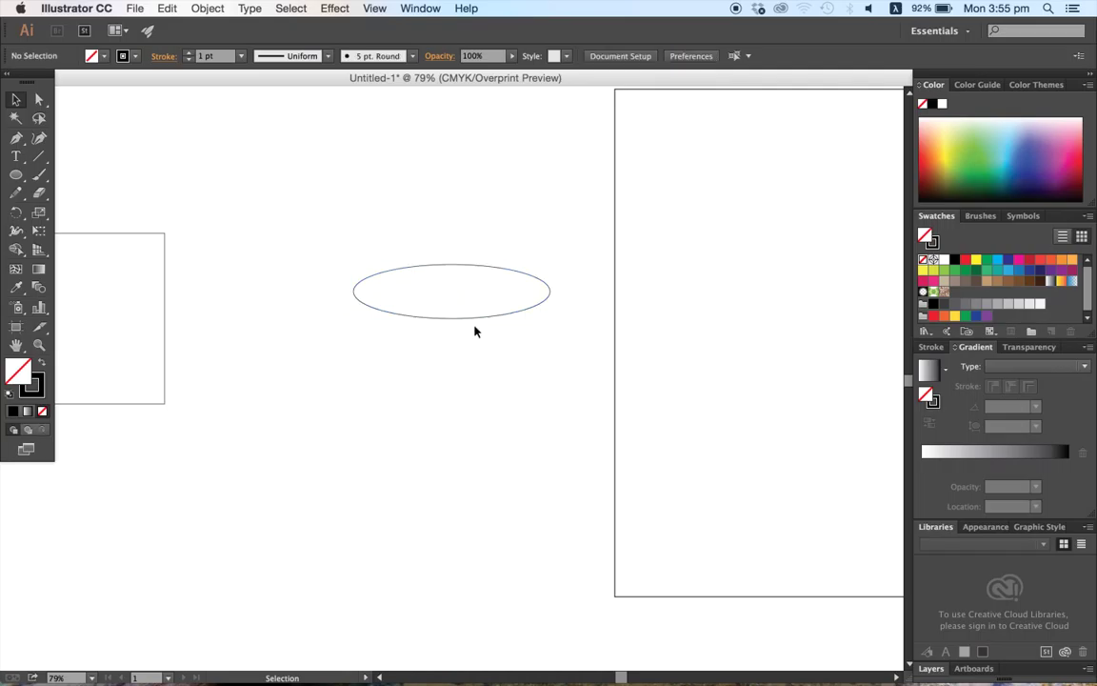
# Delete the ellipse
pyautogui.press('Delete')
pyautogui.click(208, 9)
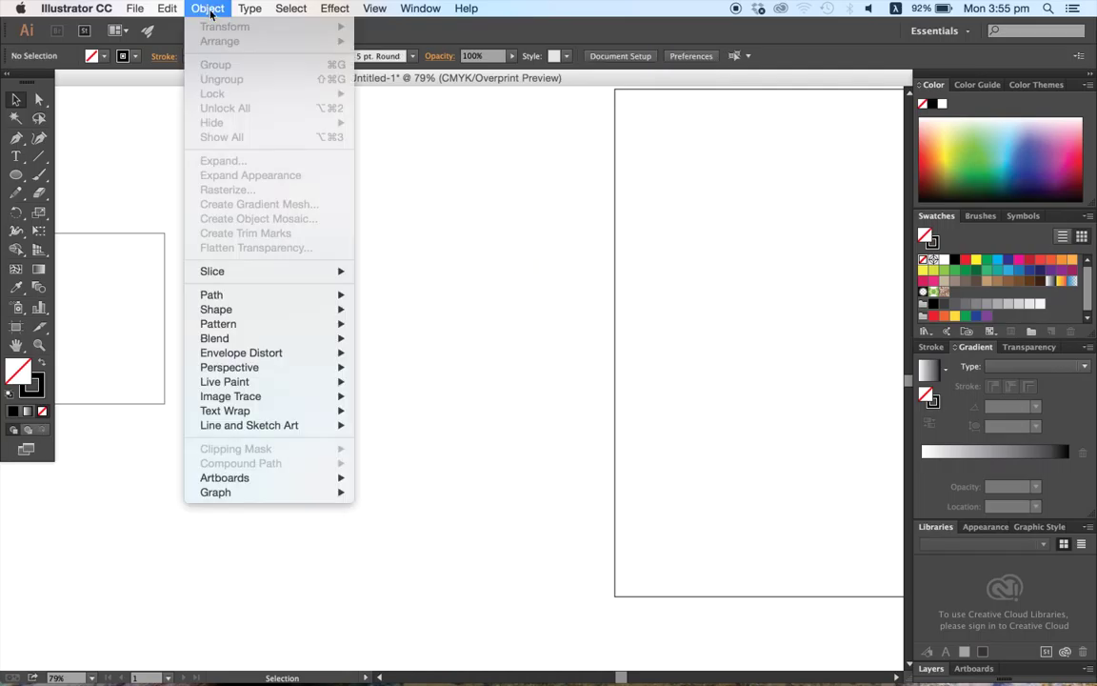
pyautogui.click(413, 290)
pyautogui.click(162, 233)
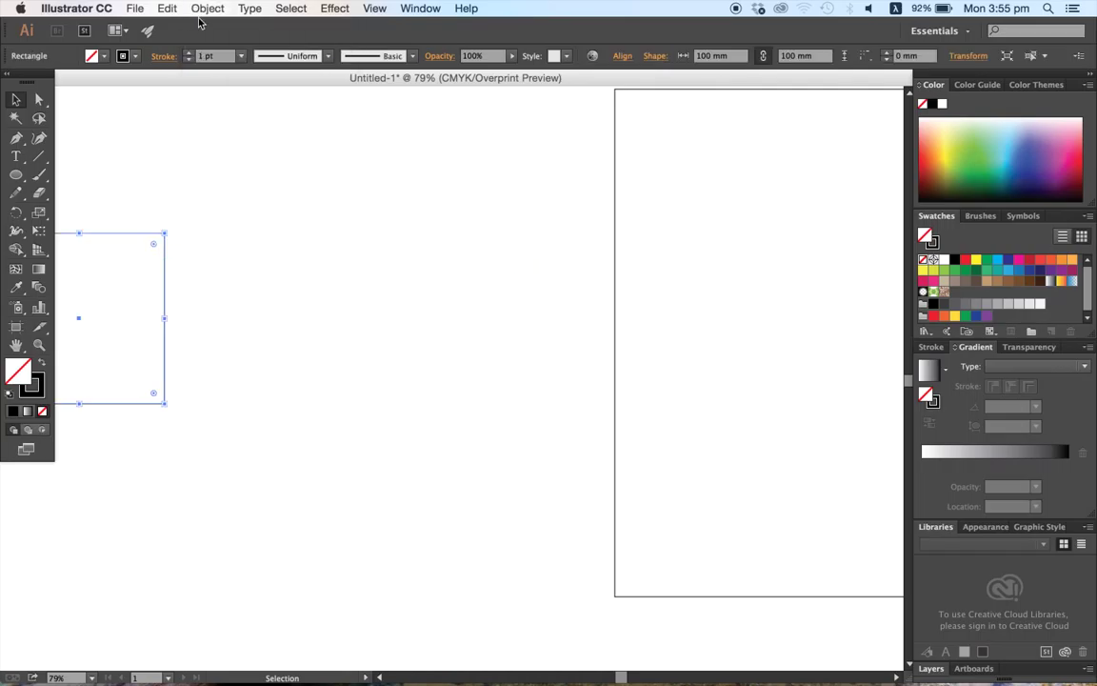
pyautogui.click(208, 10)
pyautogui.moveTo(249, 34)
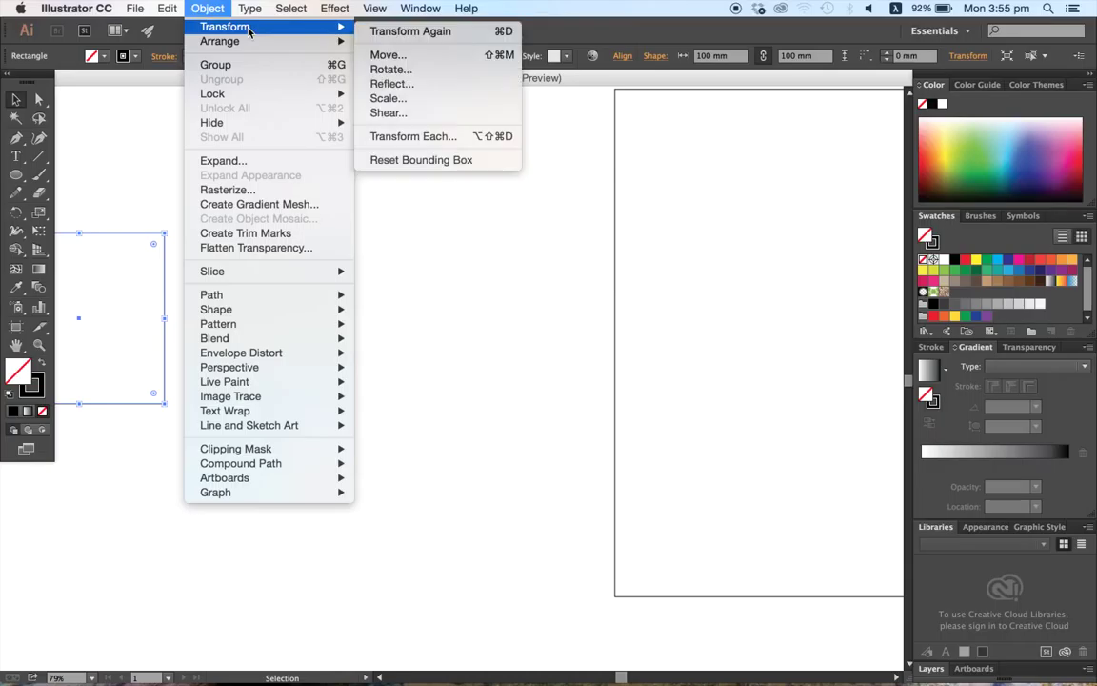
pyautogui.click(419, 99)
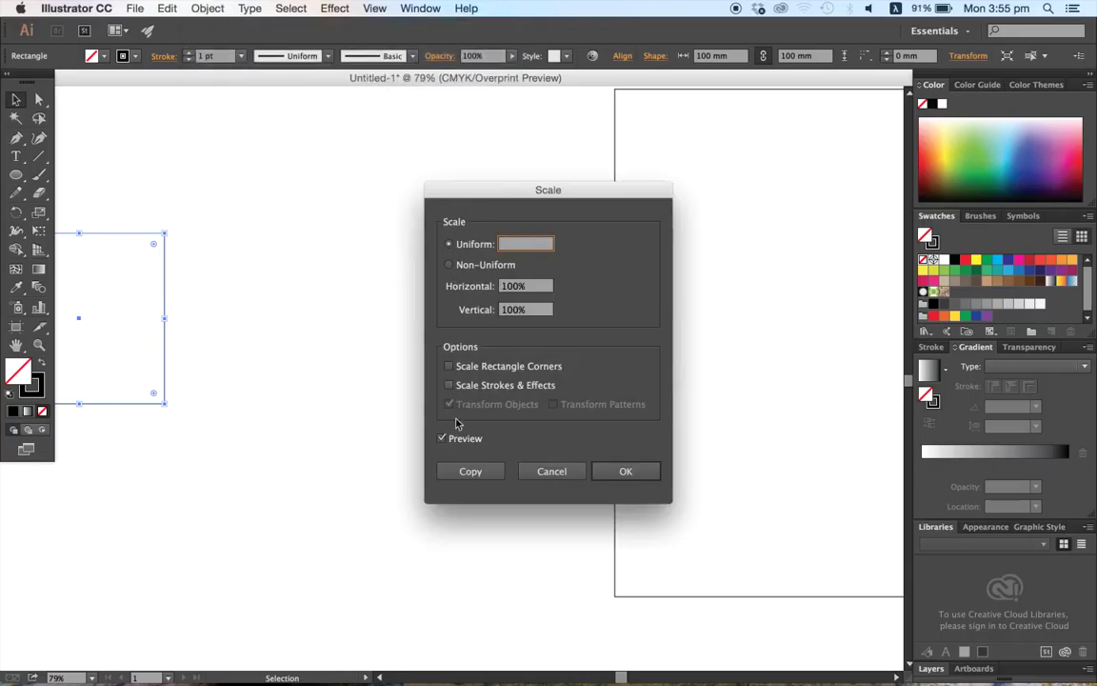
pyautogui.click(527, 471)
pyautogui.click(385, 416)
pyautogui.hscroll(-5, 533, 377)
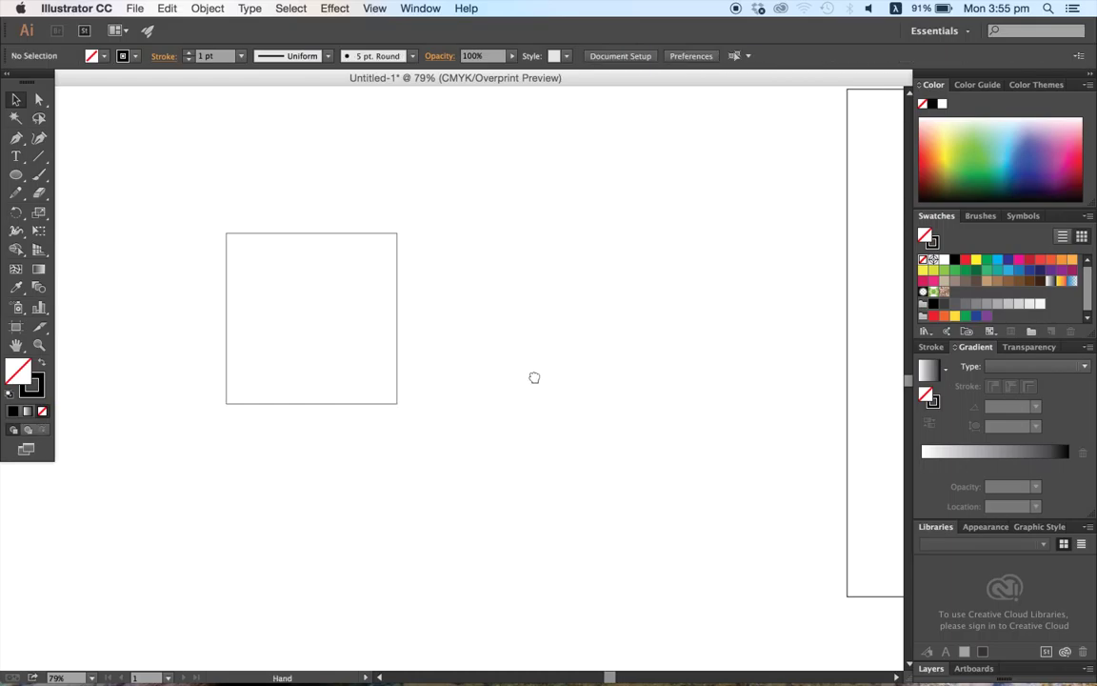
# Preview scaling the square uniformly to 150% and cancel the Scale
pyautogui.click(208, 9)
pyautogui.click(357, 198)
pyautogui.click(351, 233)
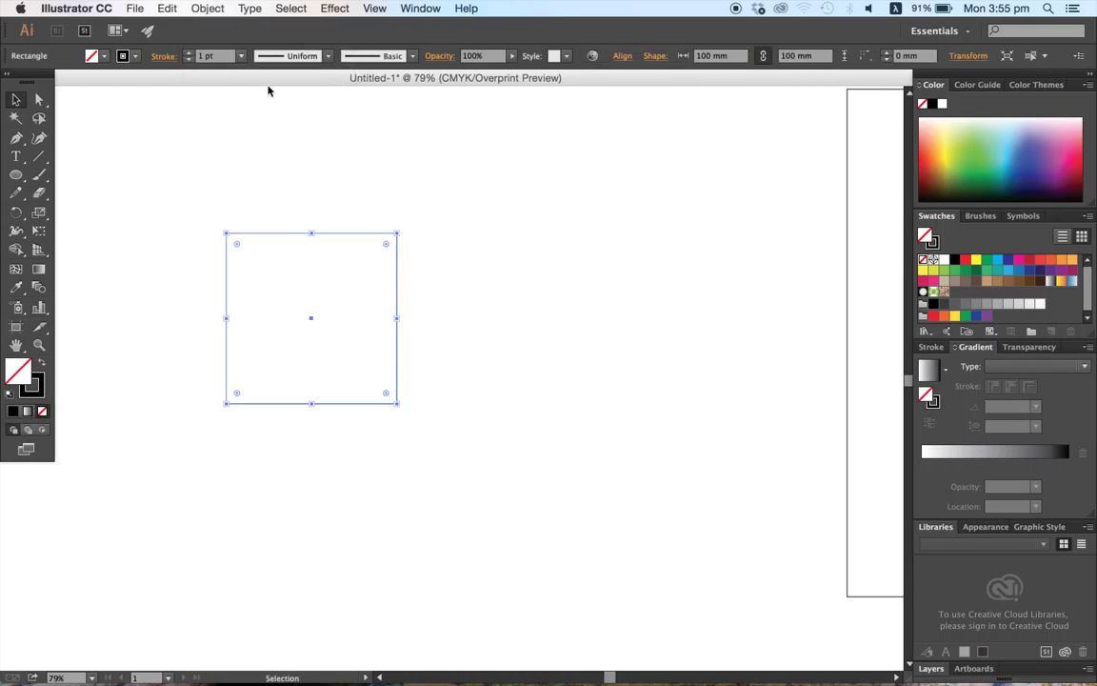
pyautogui.click(208, 8)
pyautogui.moveTo(229, 26)
pyautogui.click(413, 98)
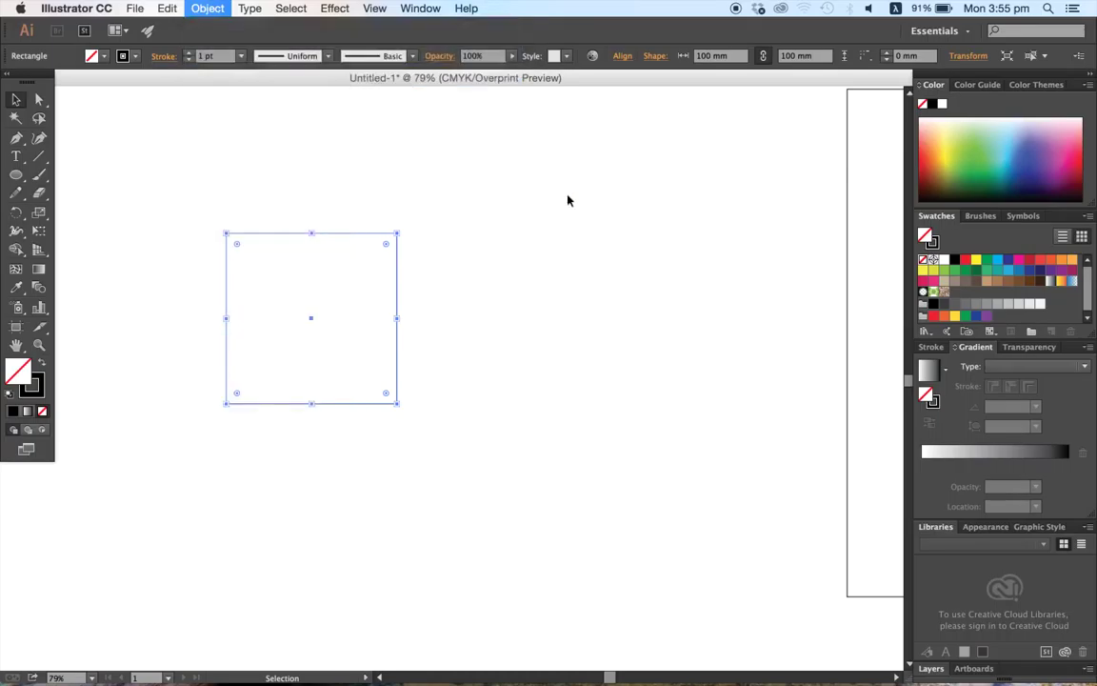
pyautogui.moveTo(572, 193); pyautogui.dragTo(614, 190)
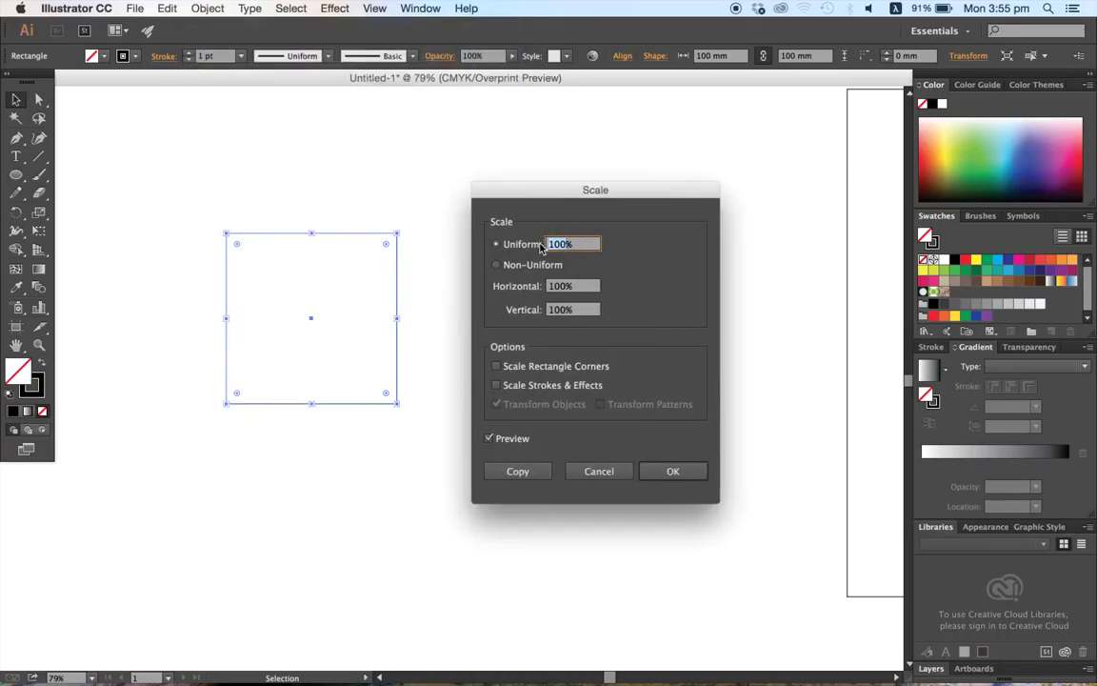
pyautogui.write('150%')
pyautogui.click(488, 438)
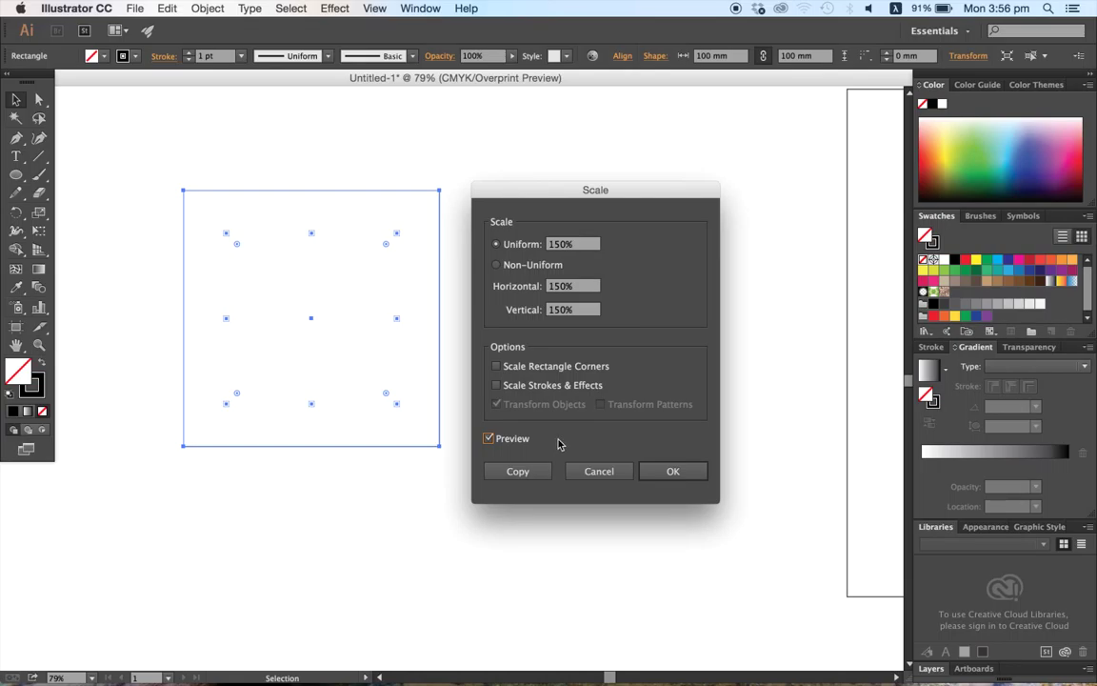
pyautogui.click(597, 472)
# Preview shearing the square by 20° along the horizontal axis and cancel the Shear
pyautogui.moveTo(346, 201); pyautogui.dragTo(387, 268)
pyautogui.click(206, 9)
pyautogui.moveTo(217, 30)
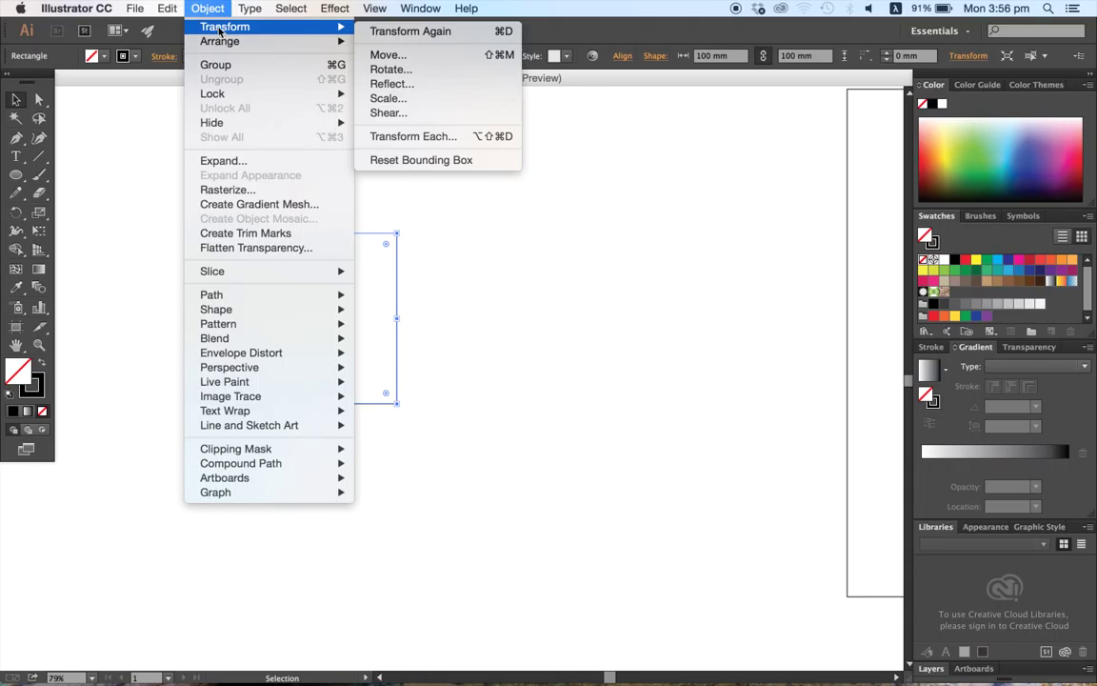
pyautogui.click(394, 113)
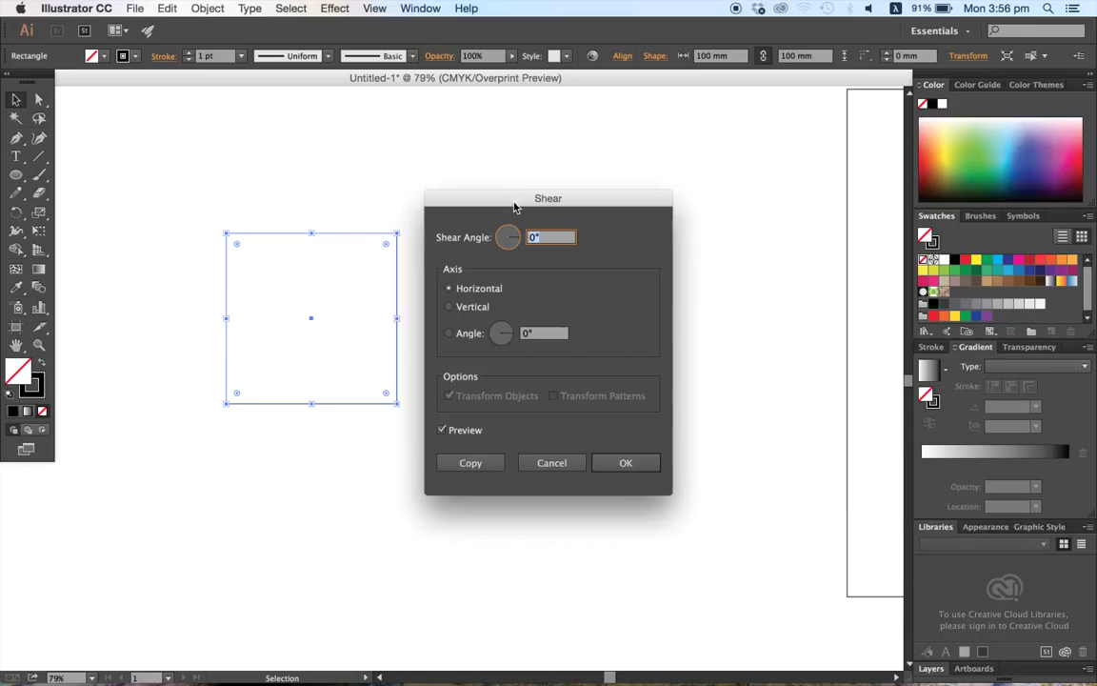
pyautogui.moveTo(513, 200); pyautogui.dragTo(535, 195)
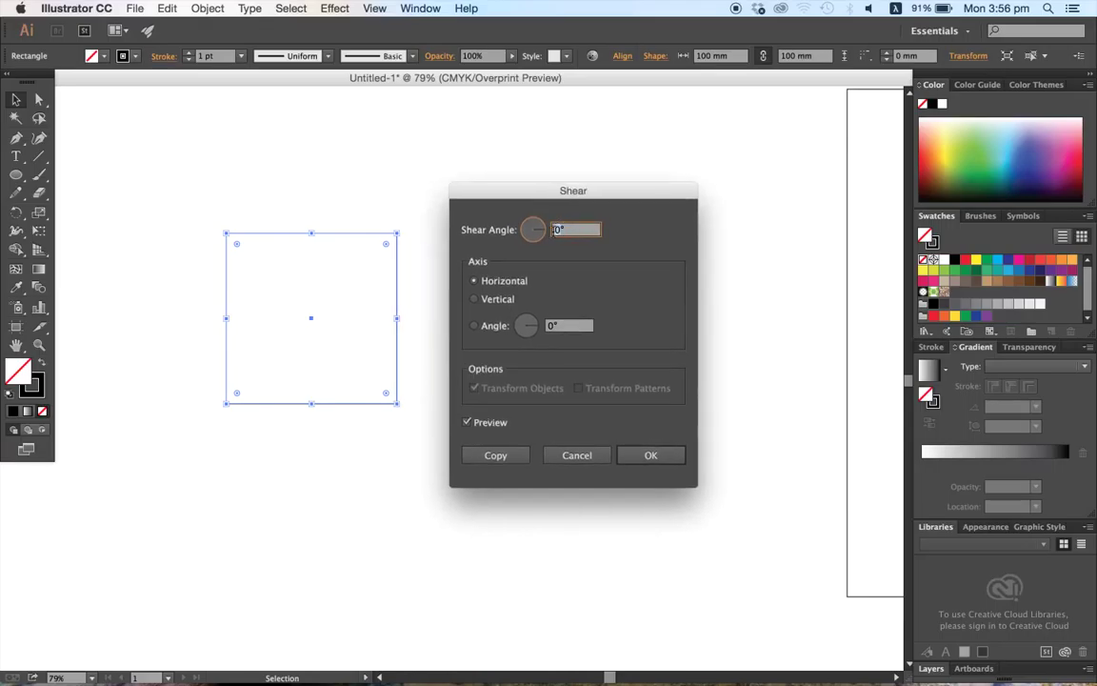
pyautogui.write('20')
pyautogui.click(468, 422)
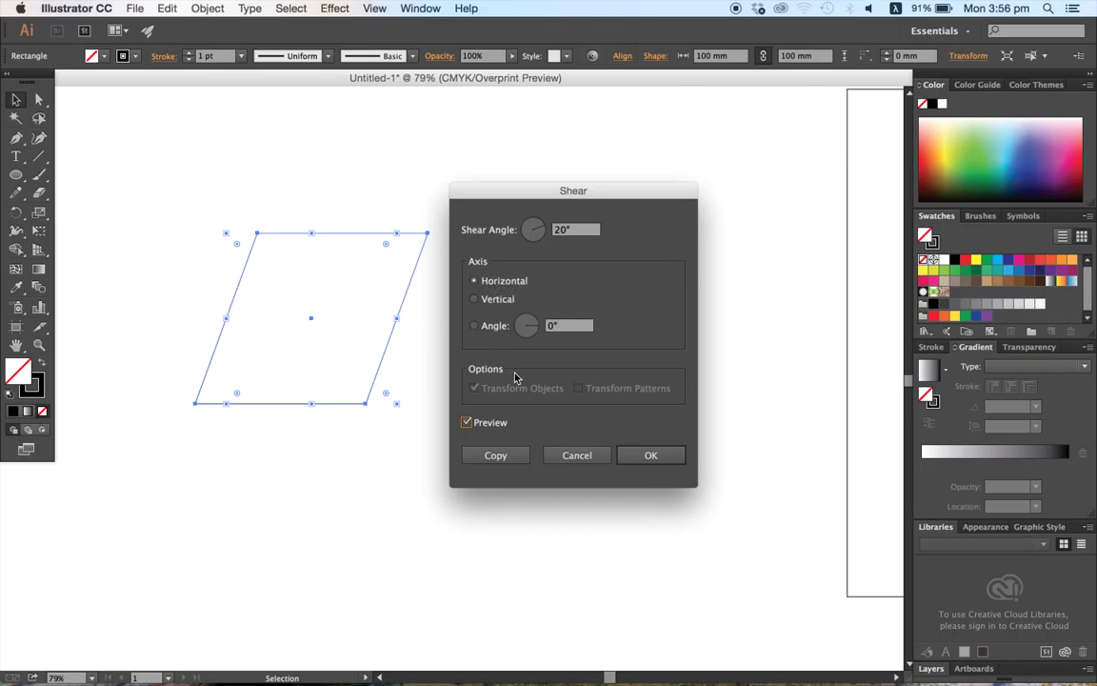
pyautogui.click(576, 455)
pyautogui.click(476, 456)
pyautogui.moveTo(308, 218); pyautogui.dragTo(329, 264)
pyautogui.click(208, 9)
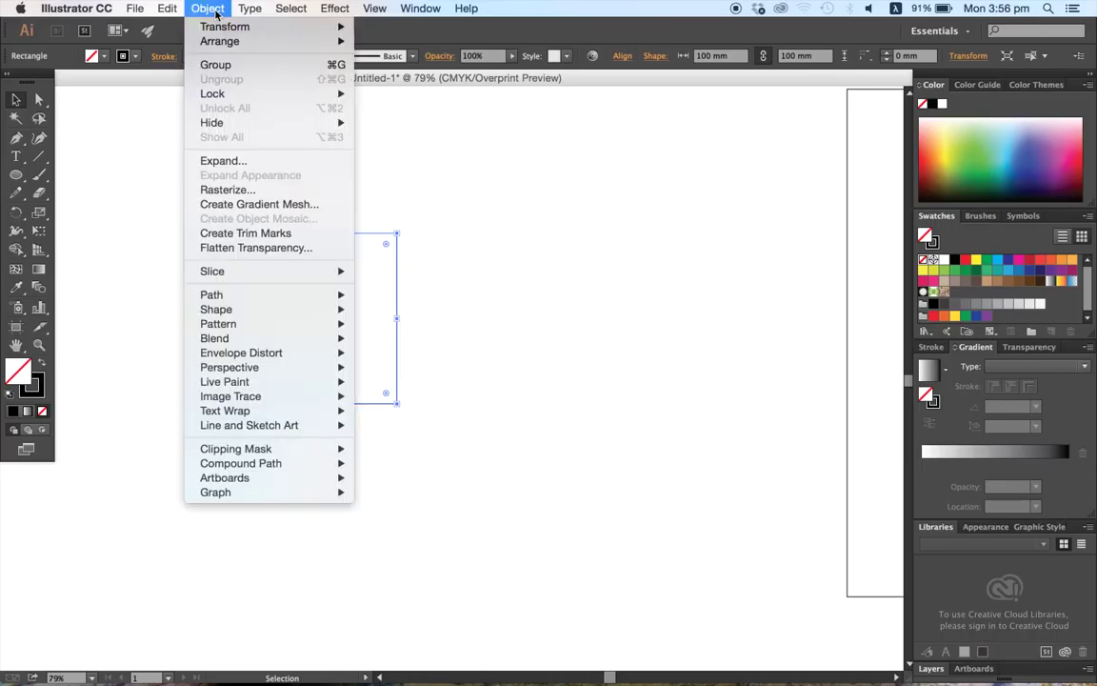
pyautogui.moveTo(218, 31)
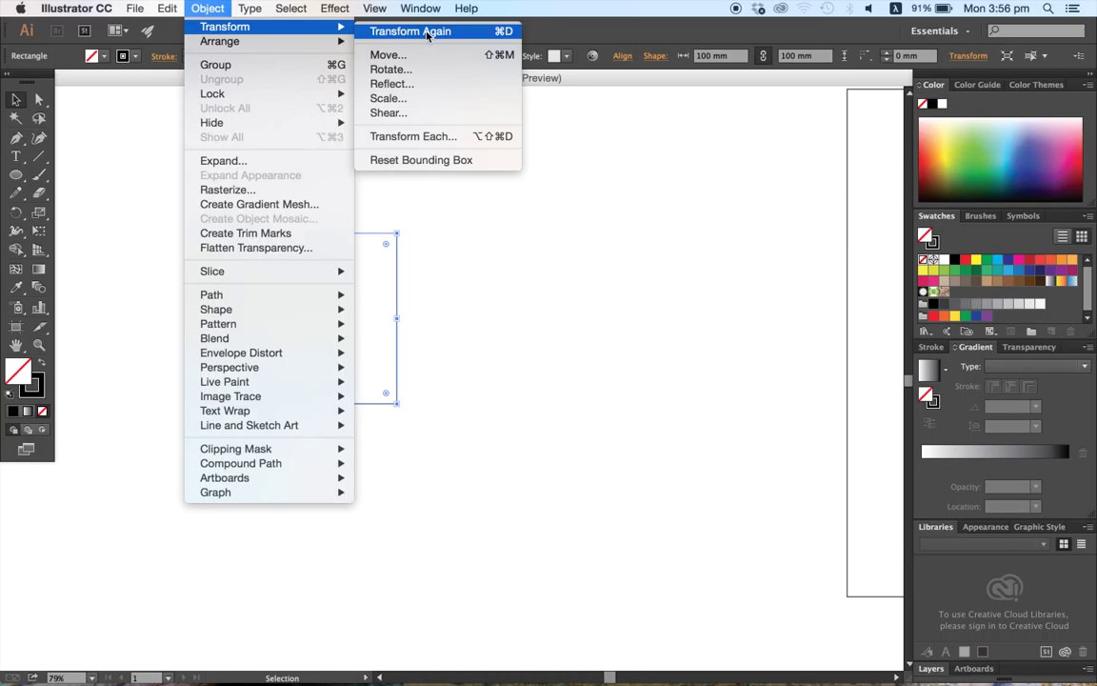
pyautogui.click(211, 8)
pyautogui.click(416, 200)
# Create a copy of the remaining square with Move, offset 100 mm horizontally and 0 mm vertically
pyautogui.hscroll(5, 410, 210)
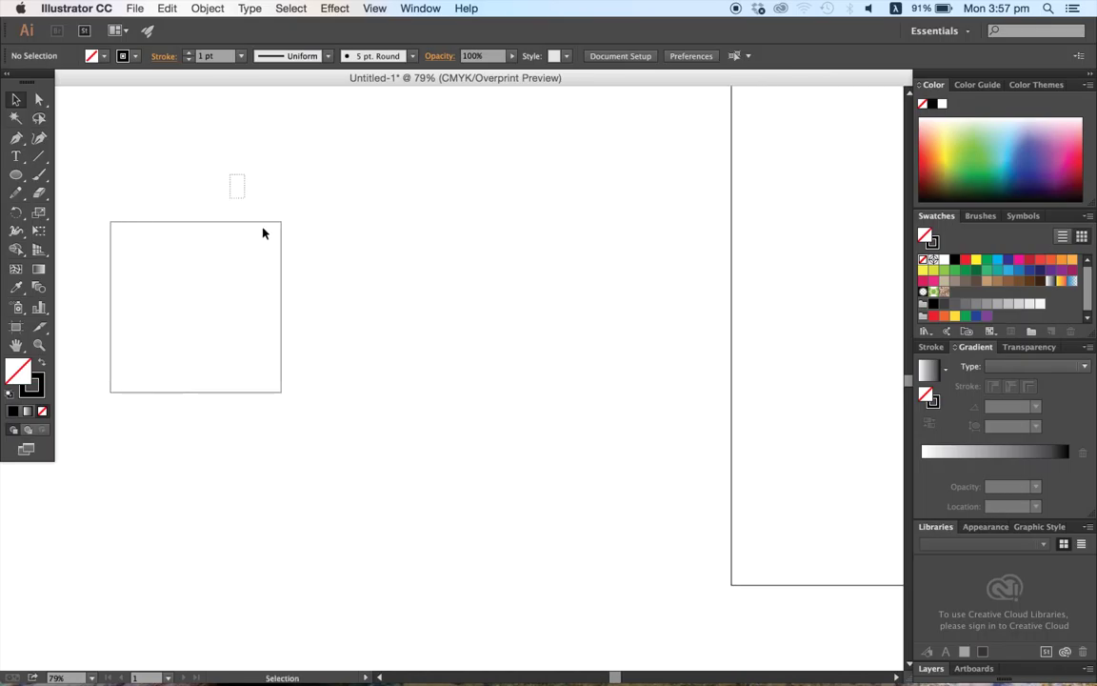
pyautogui.click(263, 232)
pyautogui.click(207, 7)
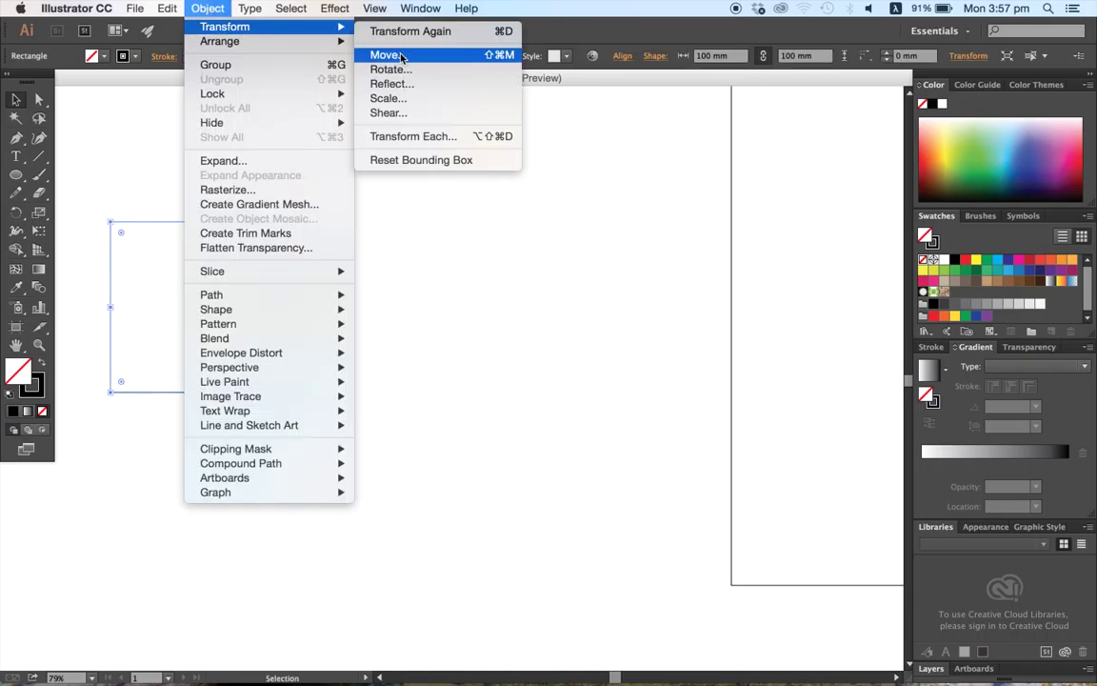
pyautogui.click(384, 49)
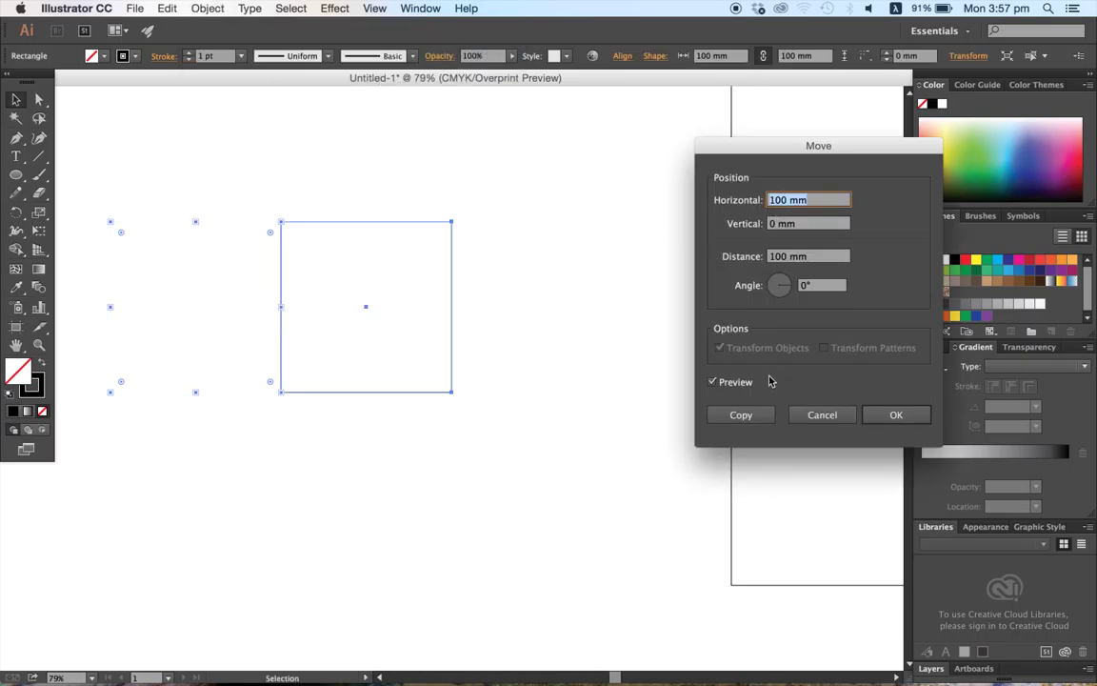
pyautogui.click(759, 415)
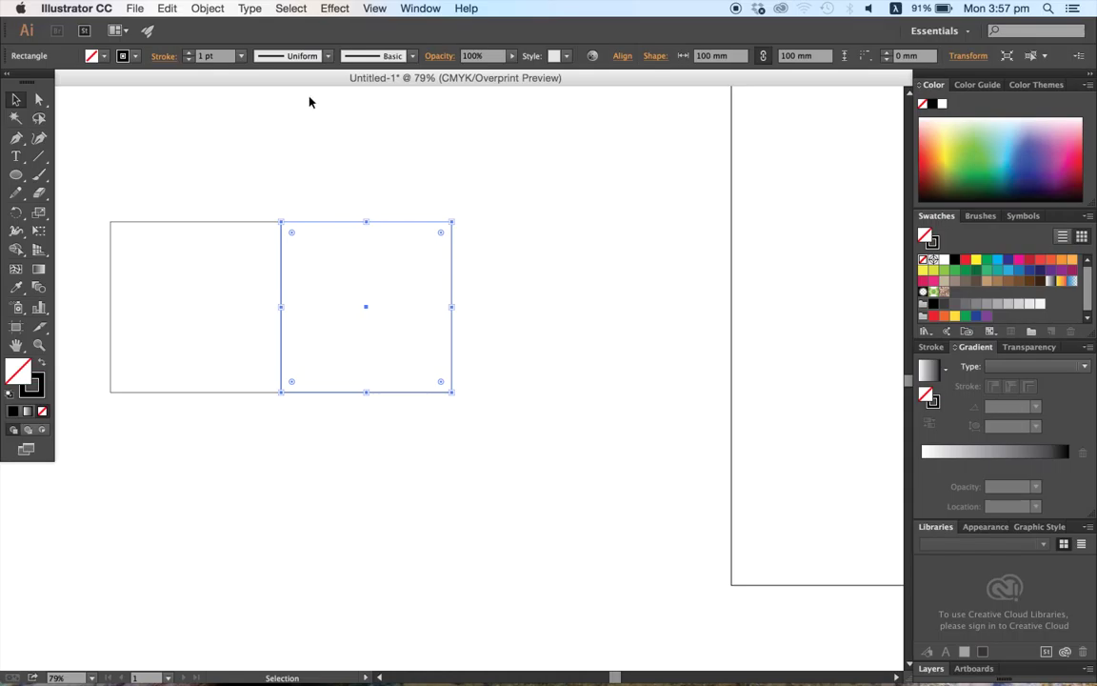
# Repeat the copy move three times with Transform Again to extend the row of squares
pyautogui.click(202, 8)
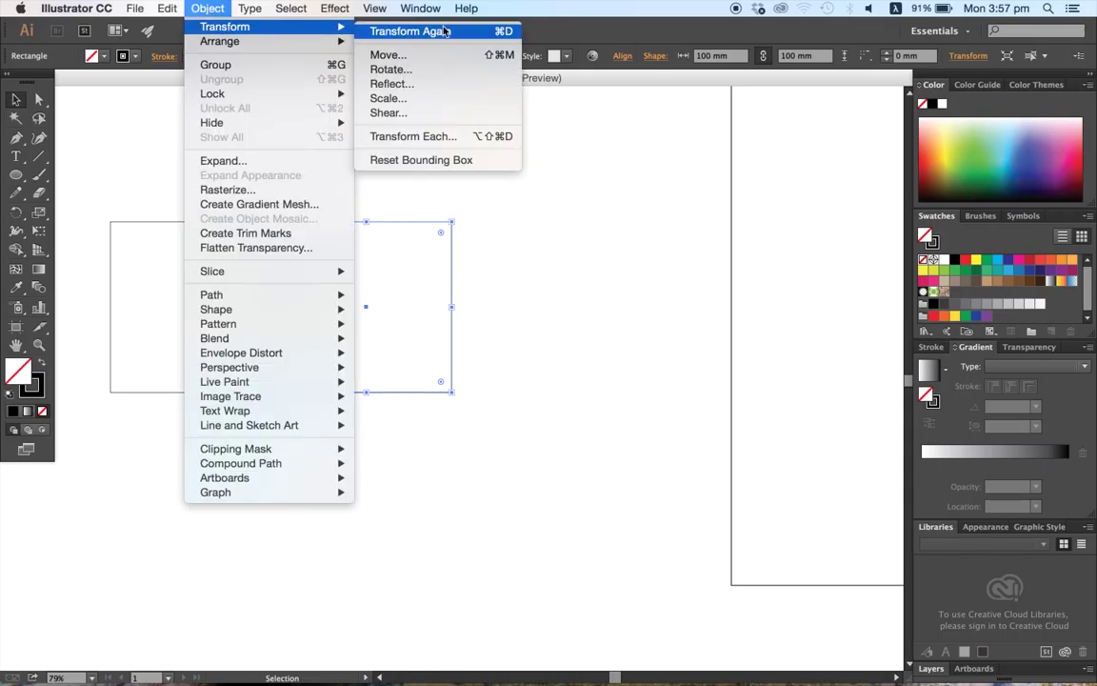
pyautogui.click(243, 18)
pyautogui.press('super+d')
pyautogui.press('super+d')
pyautogui.press('super+d')
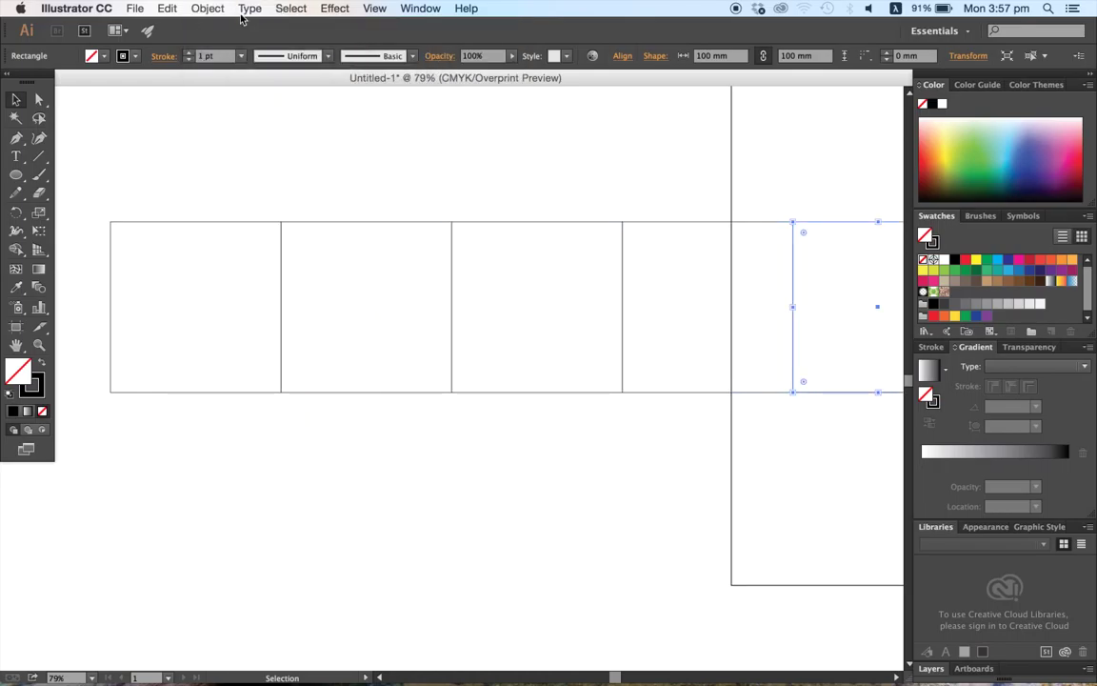
# Undo the repeated square copies and delete all the remaining squares
pyautogui.press('super+z')
pyautogui.press('super+z')
pyautogui.press('super+z')
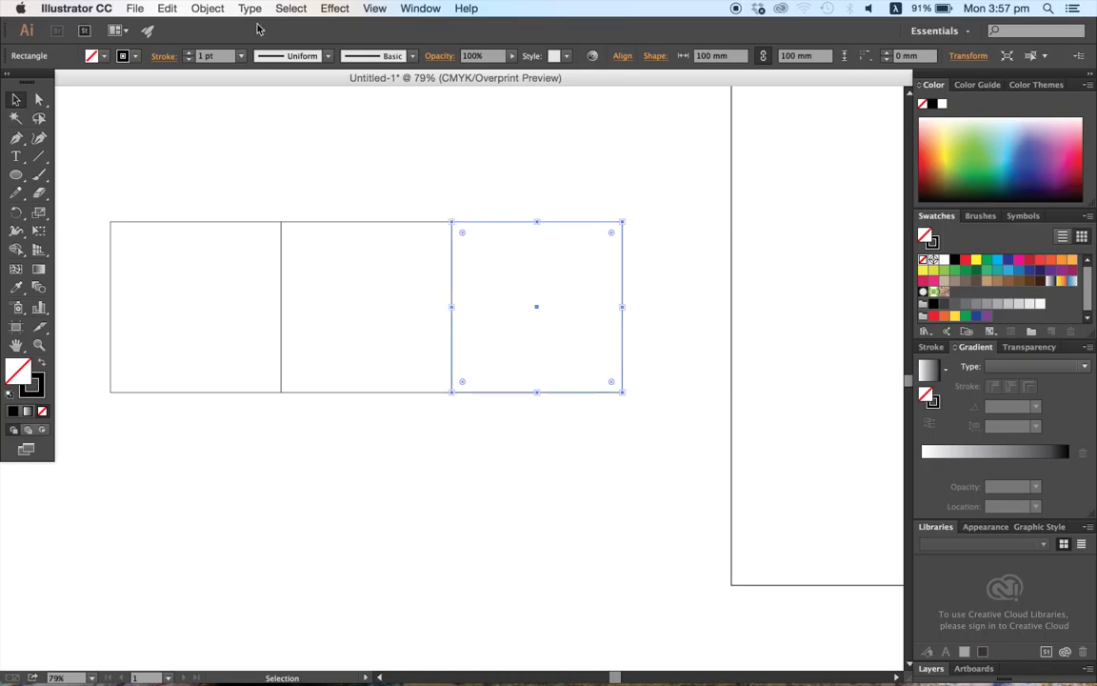
pyautogui.moveTo(408, 173); pyautogui.dragTo(447, 224)
pyautogui.press('Delete')
pyautogui.moveTo(300, 227); pyautogui.dragTo(382, 213)
pyautogui.press('super+a')
pyautogui.press('Delete')
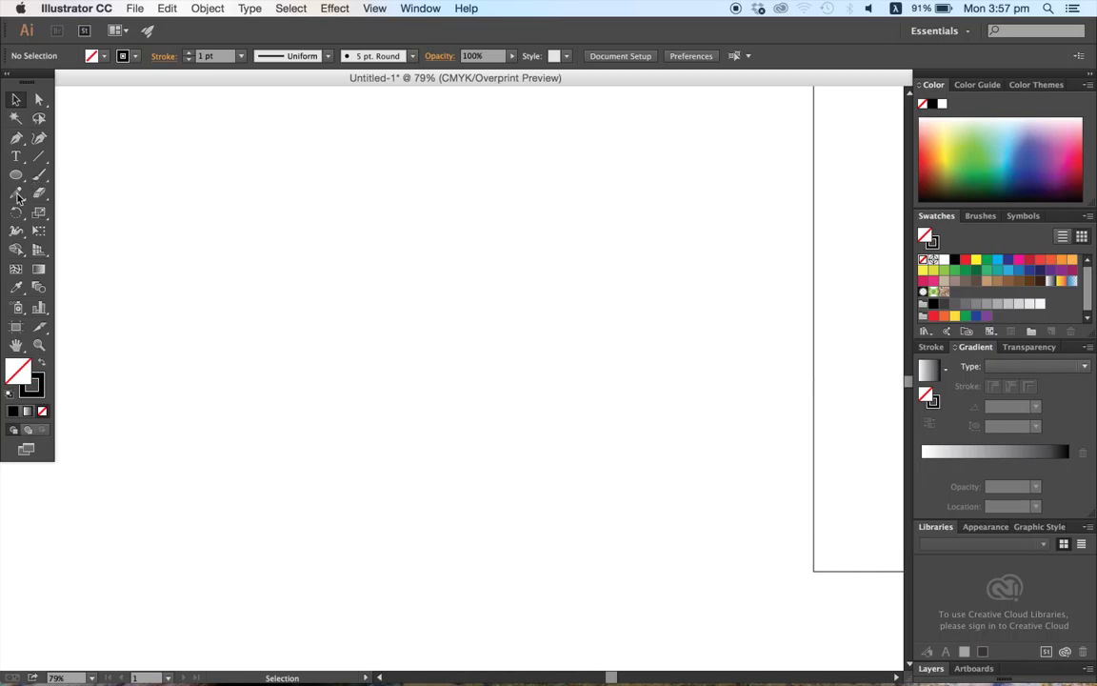
# Draw a straight vertical line in the empty area beside the artboard with the Pen tool
pyautogui.click(14, 135)
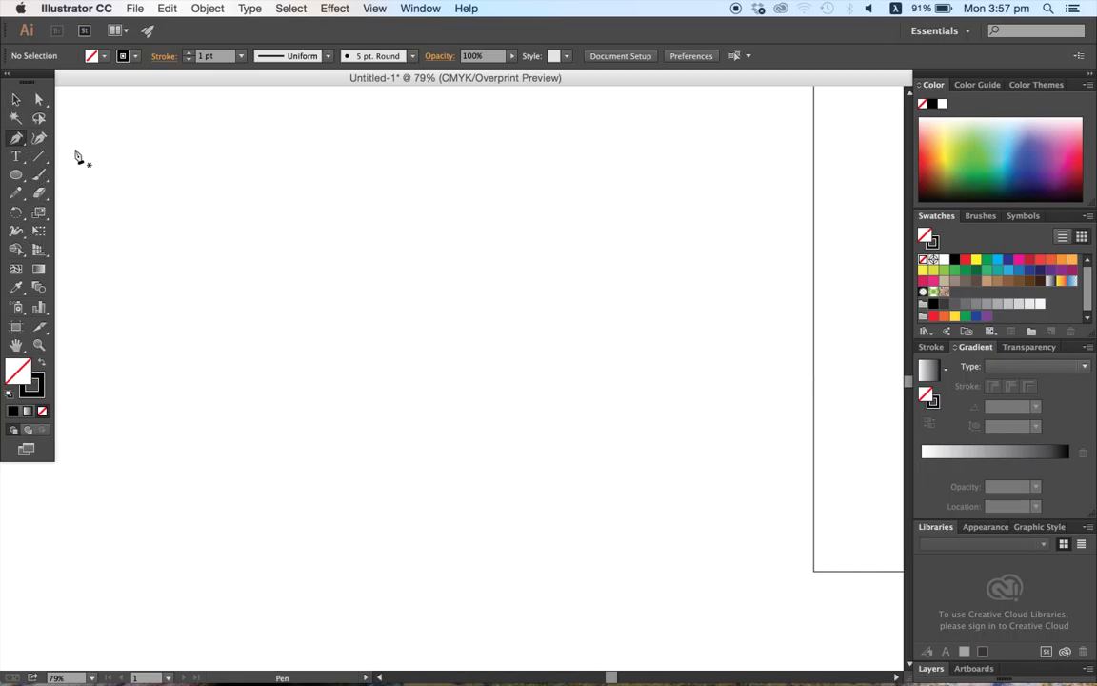
pyautogui.click(458, 168)
pyautogui.click(457, 321)
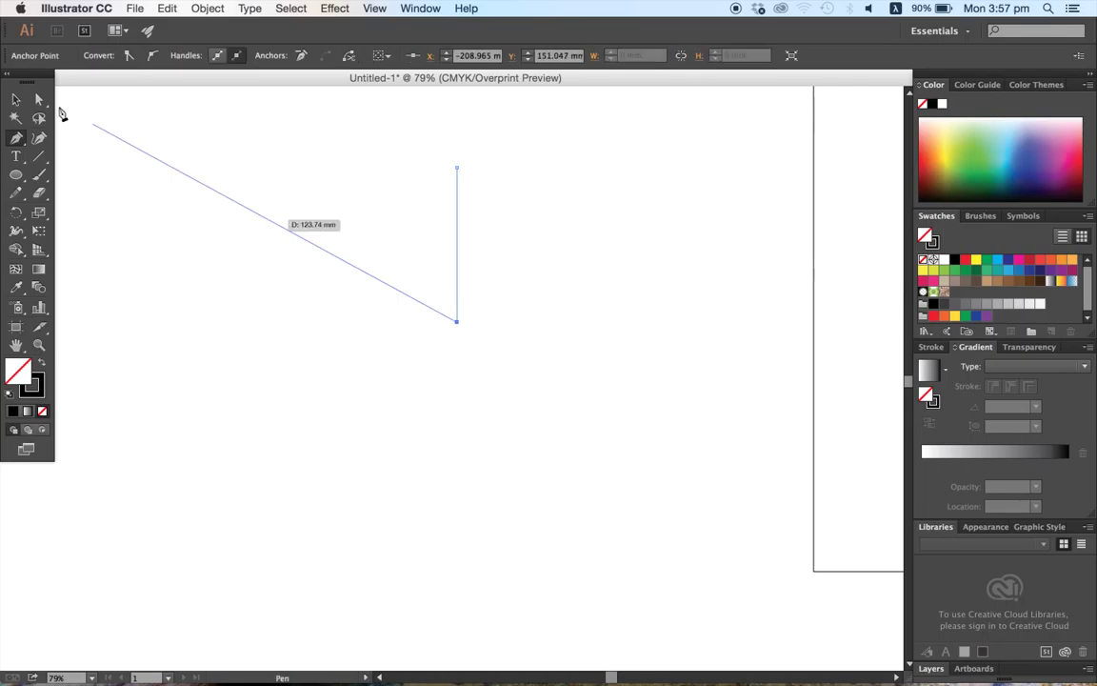
pyautogui.click(13, 101)
pyautogui.moveTo(401, 154); pyautogui.dragTo(541, 324)
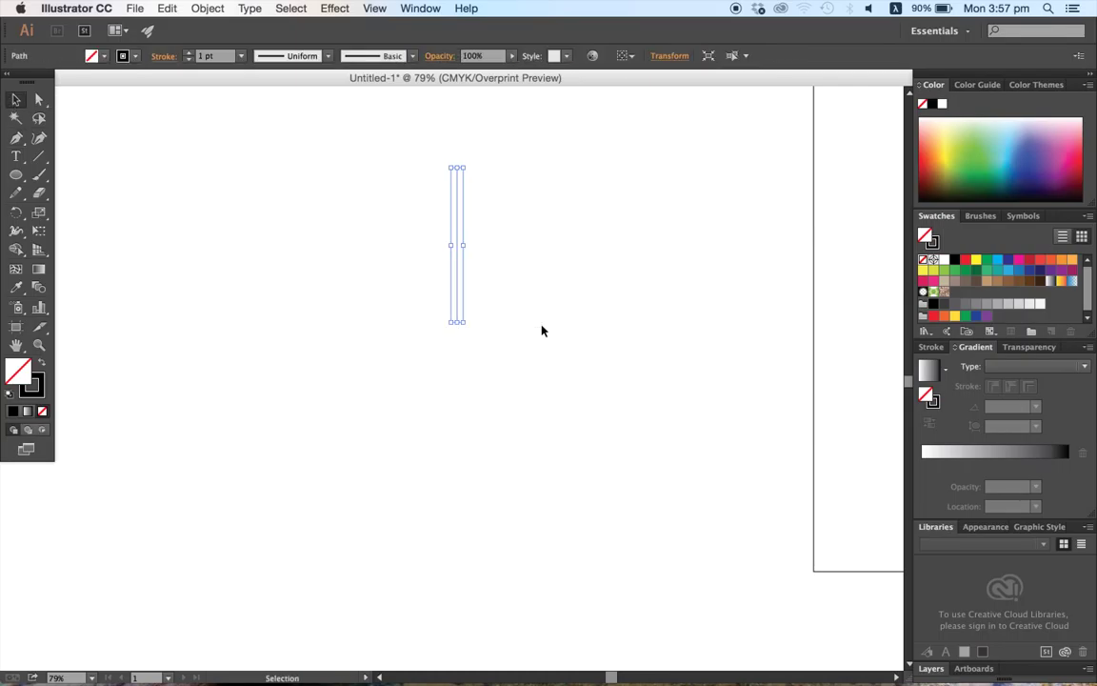
pyautogui.click(536, 315)
pyautogui.moveTo(402, 206); pyautogui.dragTo(483, 273)
pyautogui.click(512, 253)
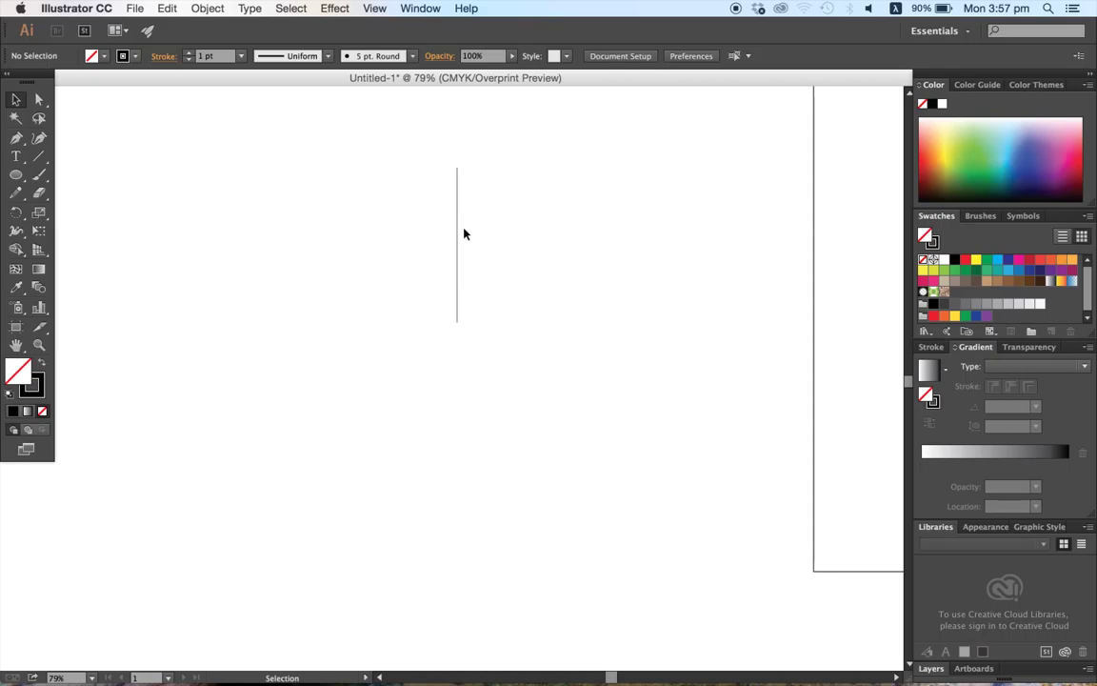
pyautogui.moveTo(460, 252); pyautogui.dragTo(471, 440)
pyautogui.click(519, 429)
pyautogui.press('super+z')
# Duplicate the vertical line directly below the original, leaving a small gap between the two lines
pyautogui.keyDown('shift'); pyautogui.click(458, 240); pyautogui.keyUp('shift')
pyautogui.click(453, 260)
pyautogui.moveTo(461, 278); pyautogui.dragTo(464, 479)
pyautogui.click(522, 455)
# Select both vertical lines and create a copy of them rotated by 20° with Rotate
pyautogui.moveTo(402, 287); pyautogui.dragTo(518, 419)
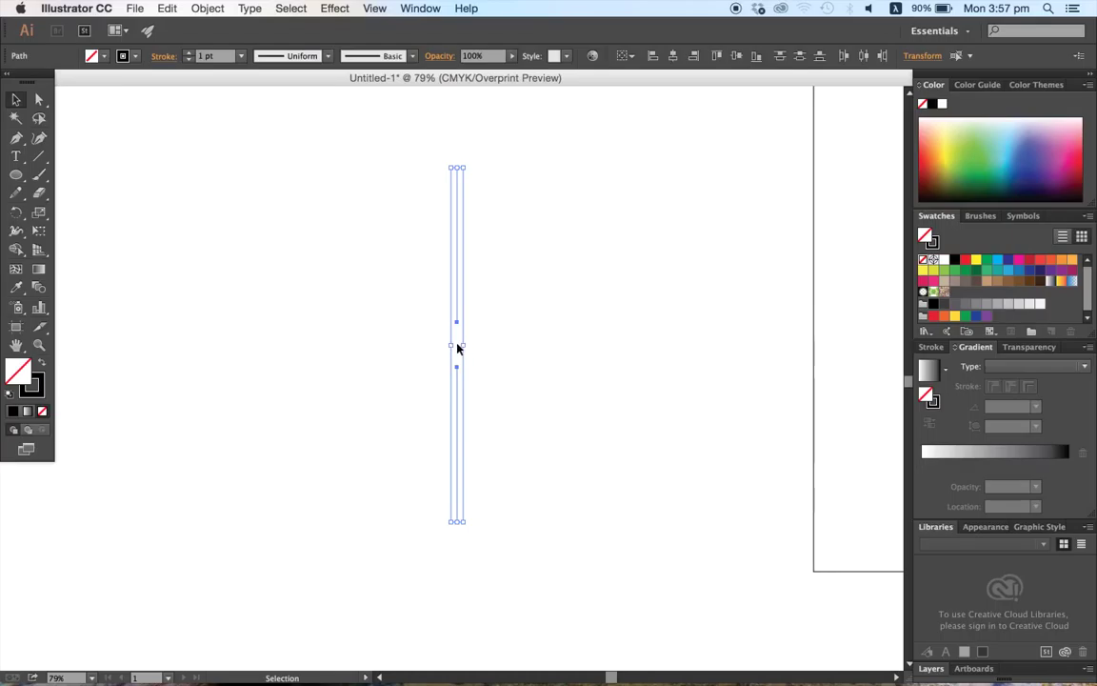
pyautogui.click(207, 9)
pyautogui.moveTo(219, 26)
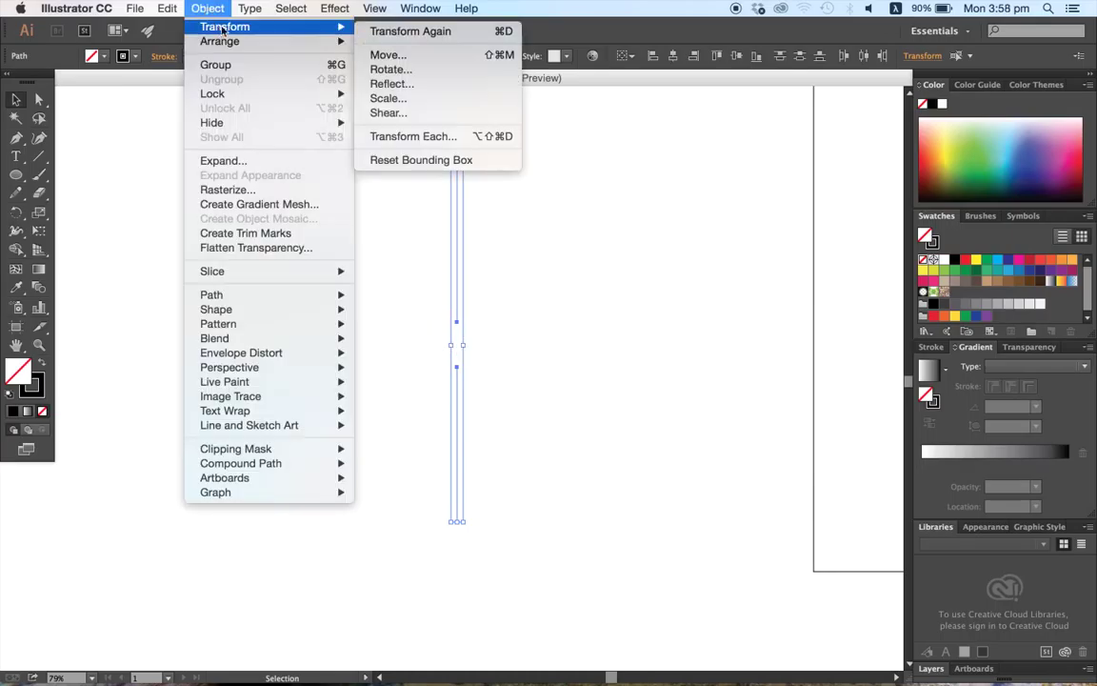
pyautogui.click(425, 68)
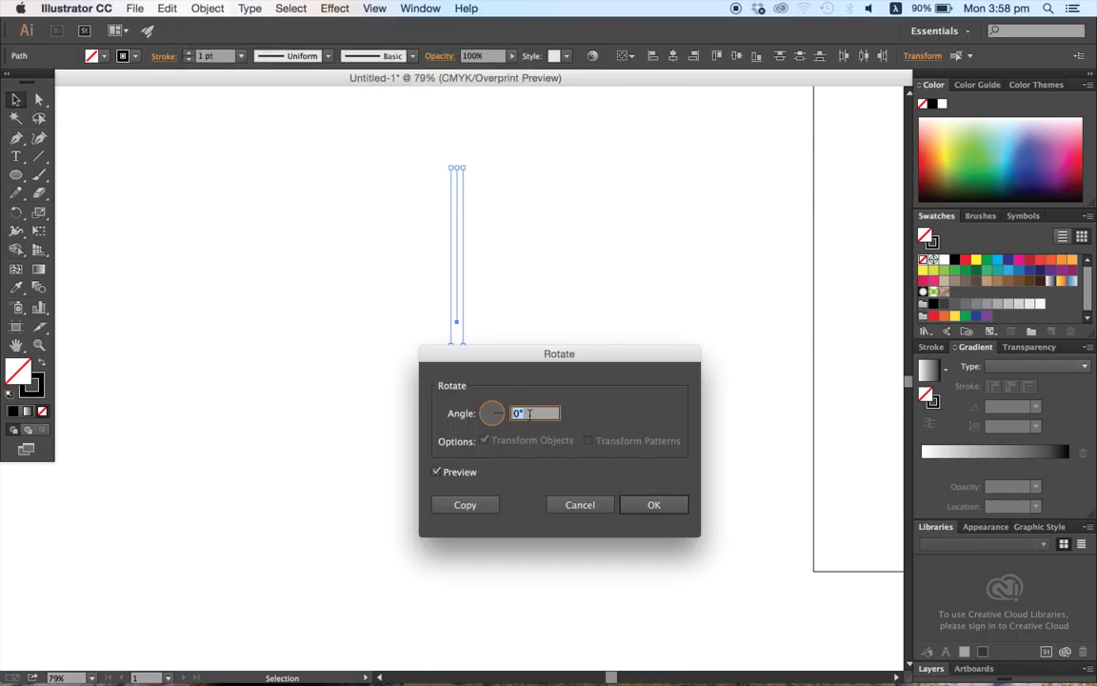
pyautogui.write('20')
pyautogui.click(466, 506)
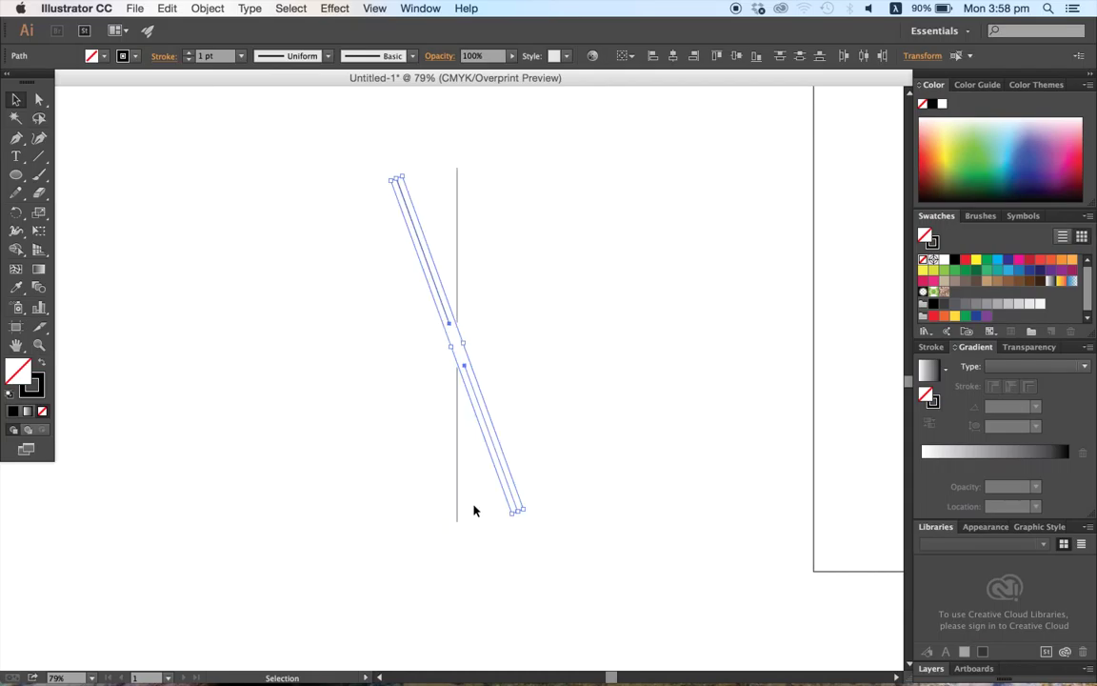
# Repeat the rotated copy seven times with Transform Again to complete a full starburst of lines, and deselect it
pyautogui.press('super+d')
pyautogui.press('super+d')
pyautogui.press('super+d')
pyautogui.press('super+d')
pyautogui.press('super+d')
pyautogui.press('super+d')
pyautogui.press('super+d')
pyautogui.press('v')
pyautogui.click(604, 548)
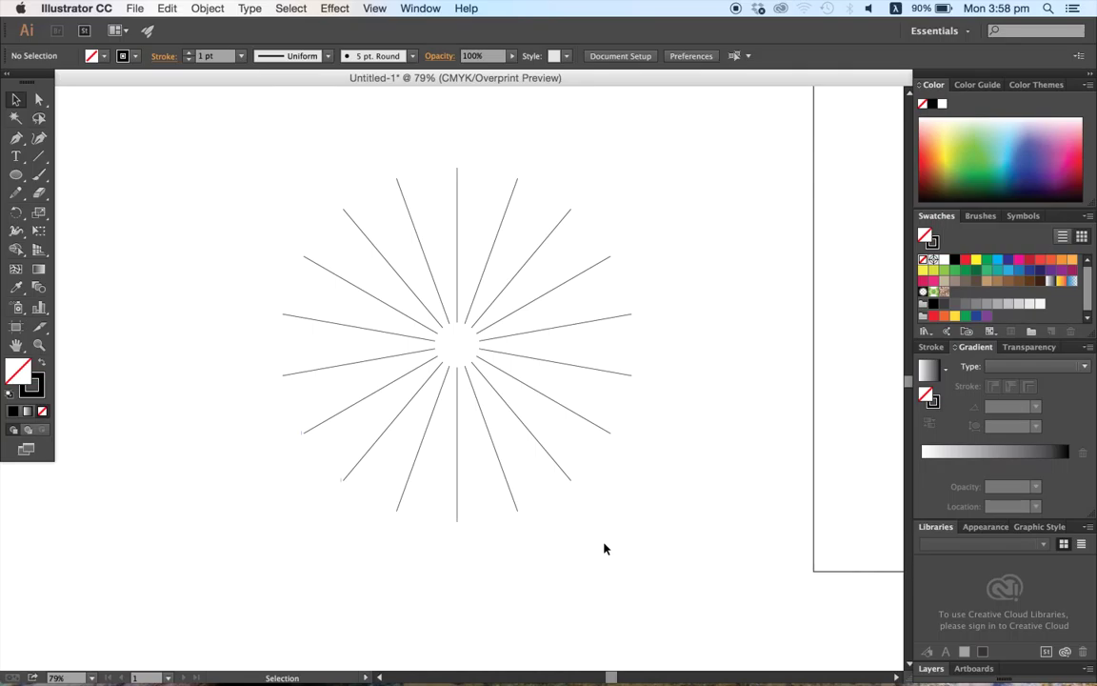
# Select and delete the entire starburst of lines
pyautogui.moveTo(282, 166); pyautogui.dragTo(688, 566)
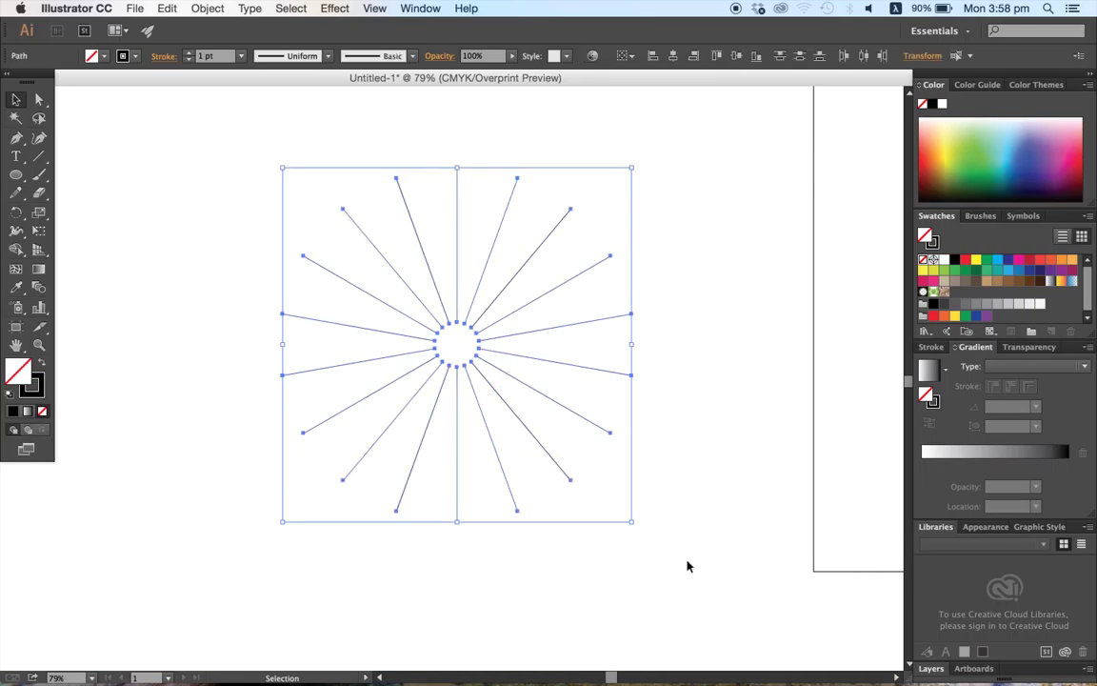
pyautogui.press('Delete')
pyautogui.moveTo(769, 465); pyautogui.dragTo(307, 488)
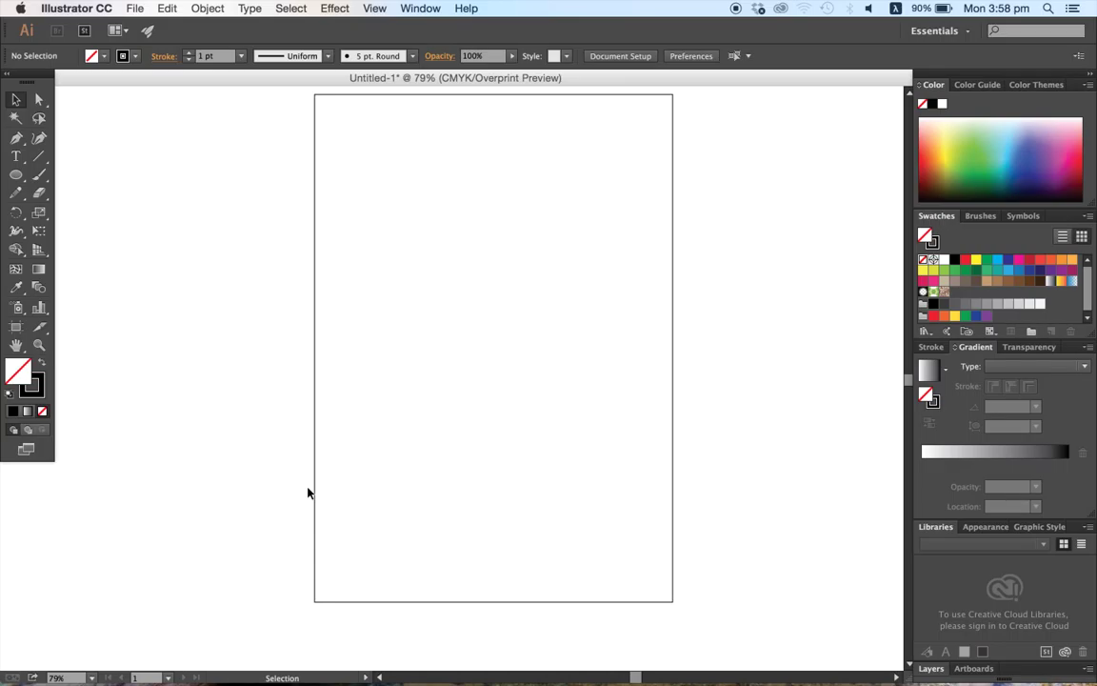
pyautogui.moveTo(373, 421); pyautogui.dragTo(769, 426)
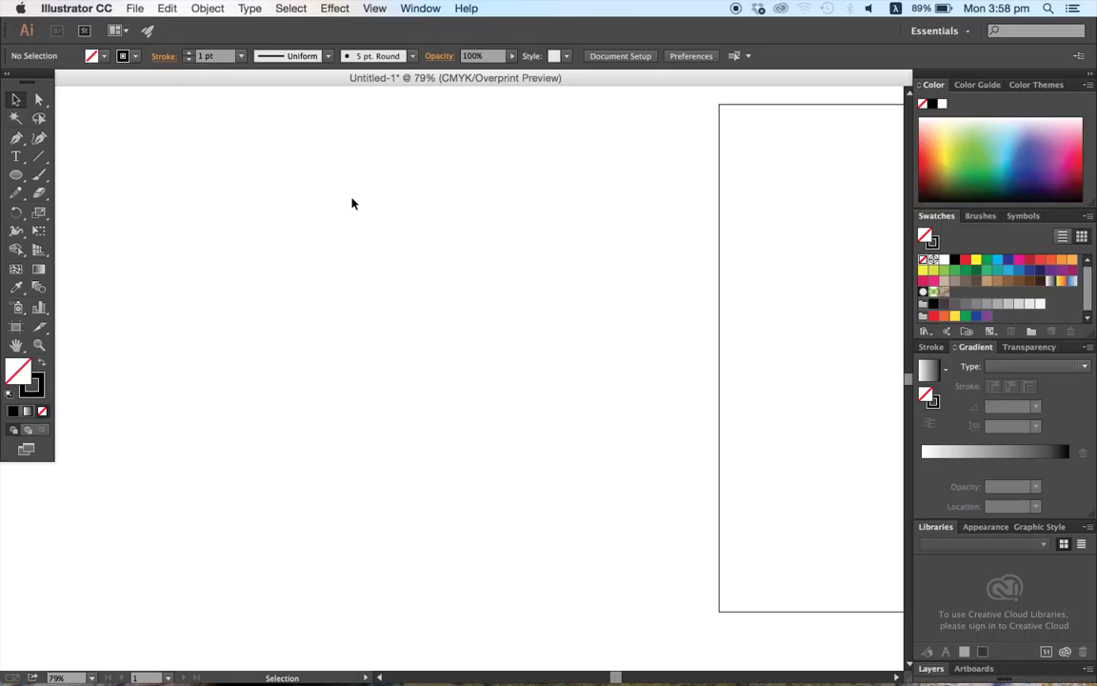
# Draw a straight horizontal line in the empty area beside the artboard with the Pen tool
pyautogui.press('space')
pyautogui.moveTo(428, 216); pyautogui.dragTo(498, 225)
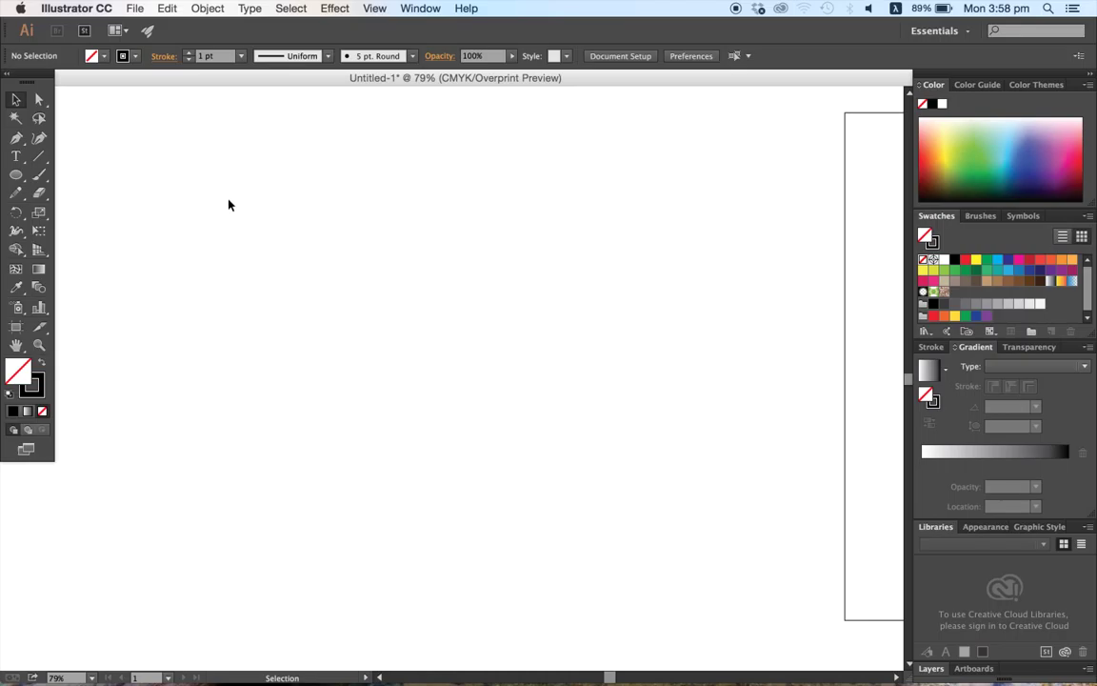
pyautogui.click(16, 139)
pyautogui.click(317, 277)
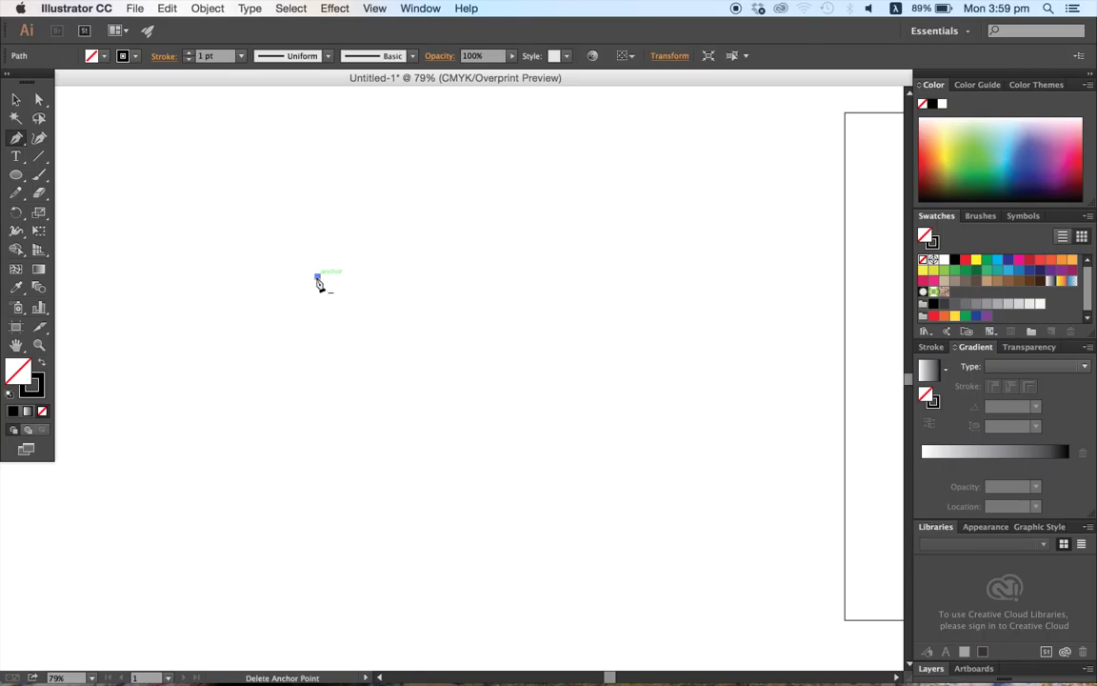
pyautogui.click(606, 276)
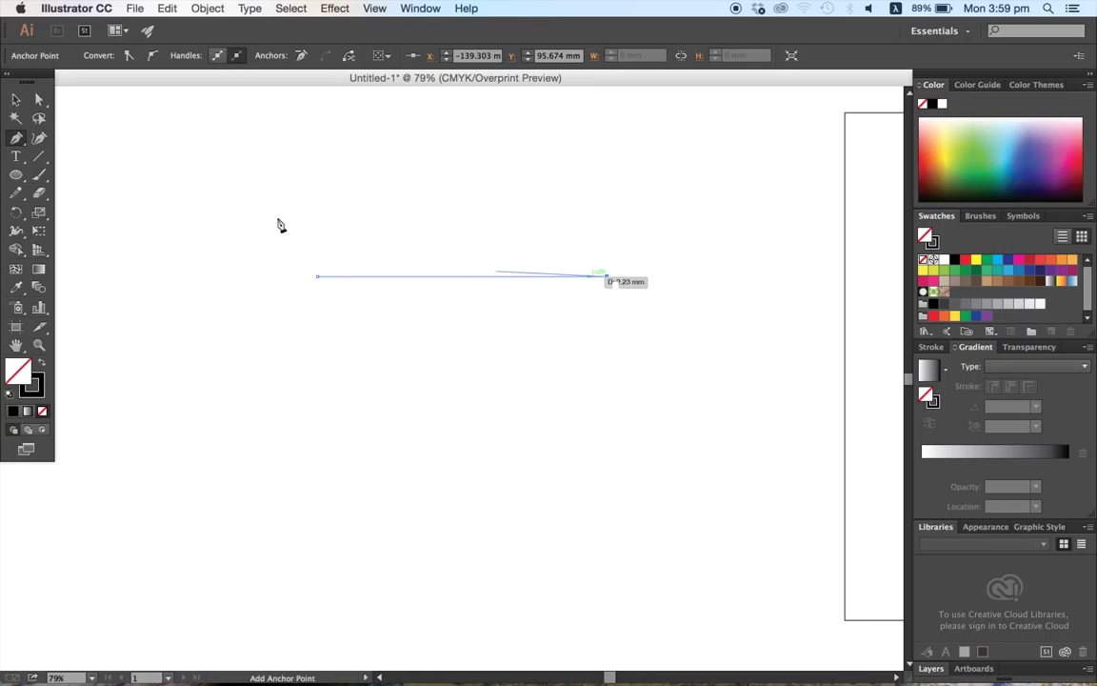
# Select the horizontal line, set its stroke weight to 3 pt and deselect it
pyautogui.click(16, 99)
pyautogui.moveTo(400, 211); pyautogui.dragTo(504, 329)
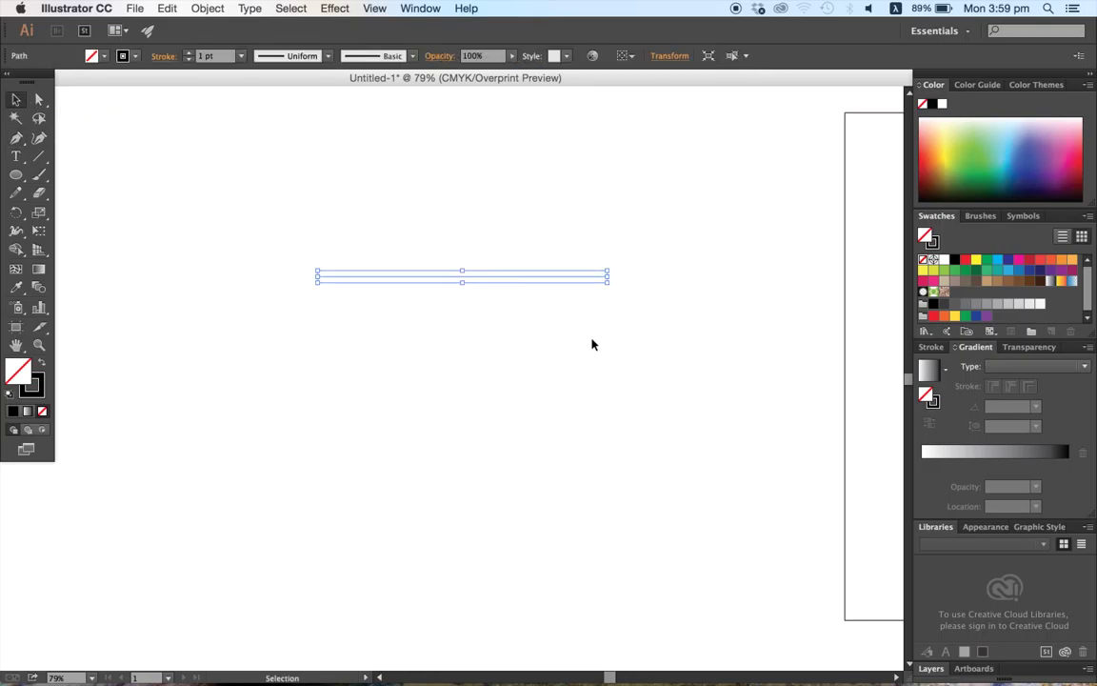
pyautogui.write('3pt')
pyautogui.press('Return')
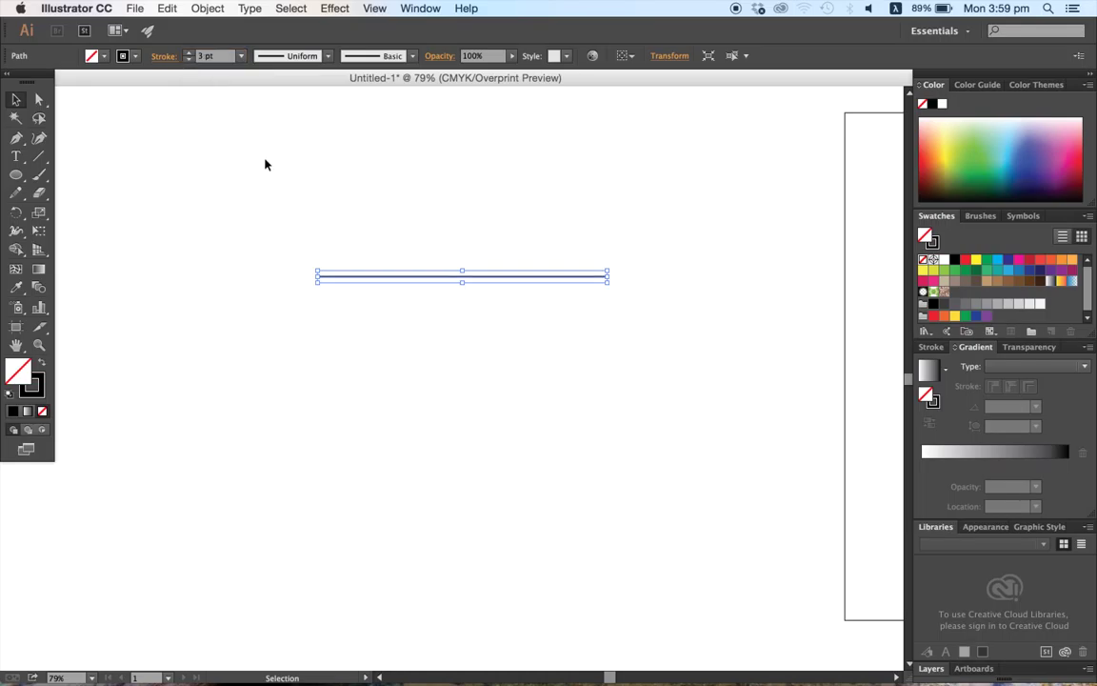
pyautogui.click(445, 232)
pyautogui.press('super+1')
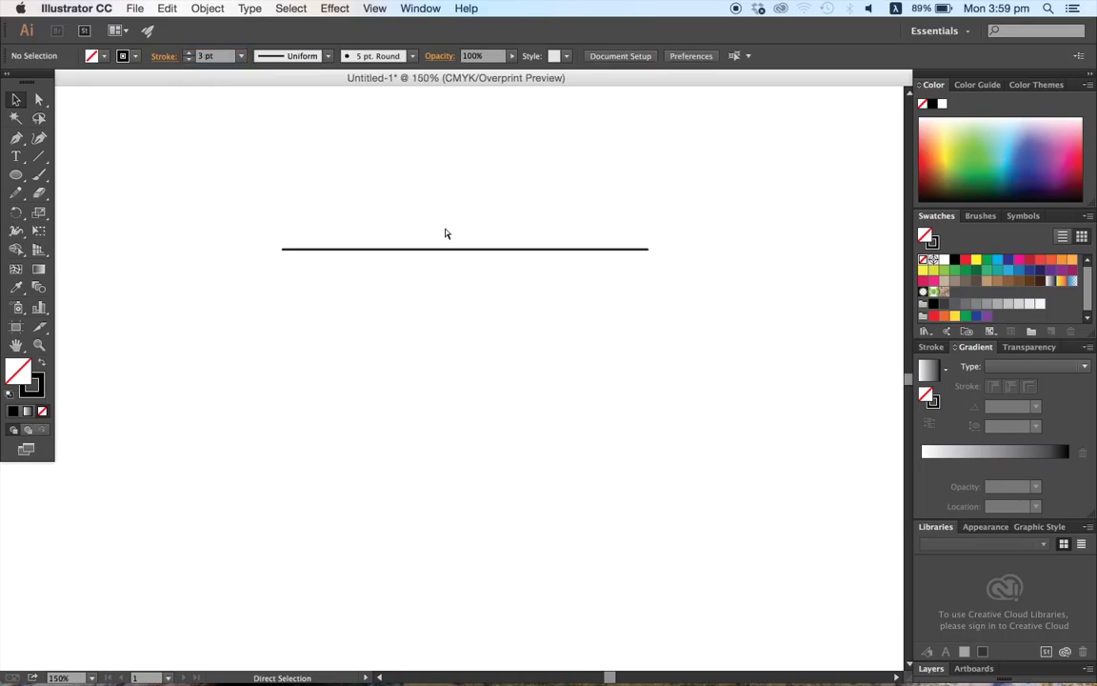
pyautogui.moveTo(467, 231); pyautogui.dragTo(492, 313)
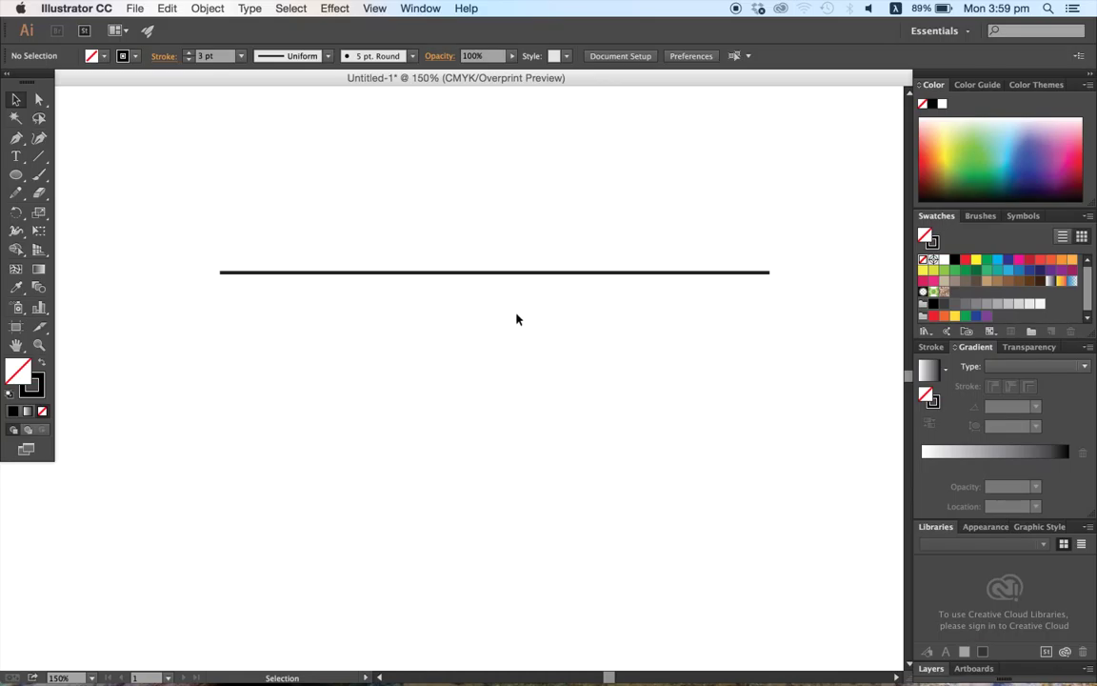
# Try a heavier stroke weight of 5 pt on the horizontal line
pyautogui.click(505, 274)
pyautogui.click(188, 52)
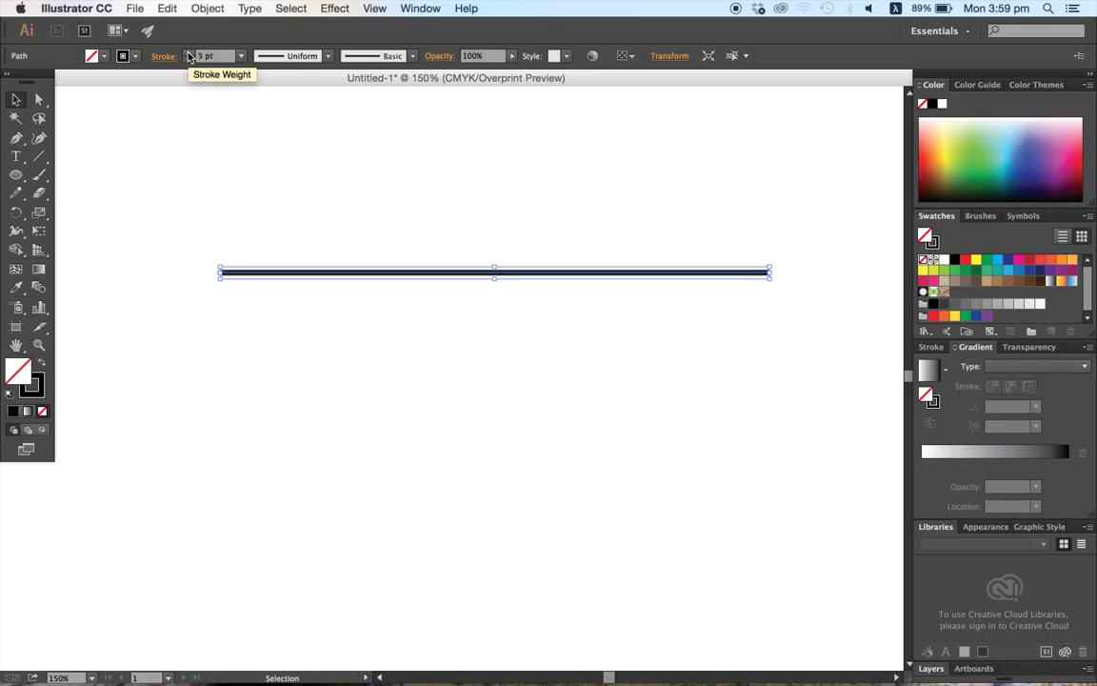
pyautogui.click(393, 199)
# Widen the line's stroke slightly near its left end and to about 120 pt near its middle with the Width tool
pyautogui.press('space')
pyautogui.moveTo(494, 206); pyautogui.dragTo(448, 221)
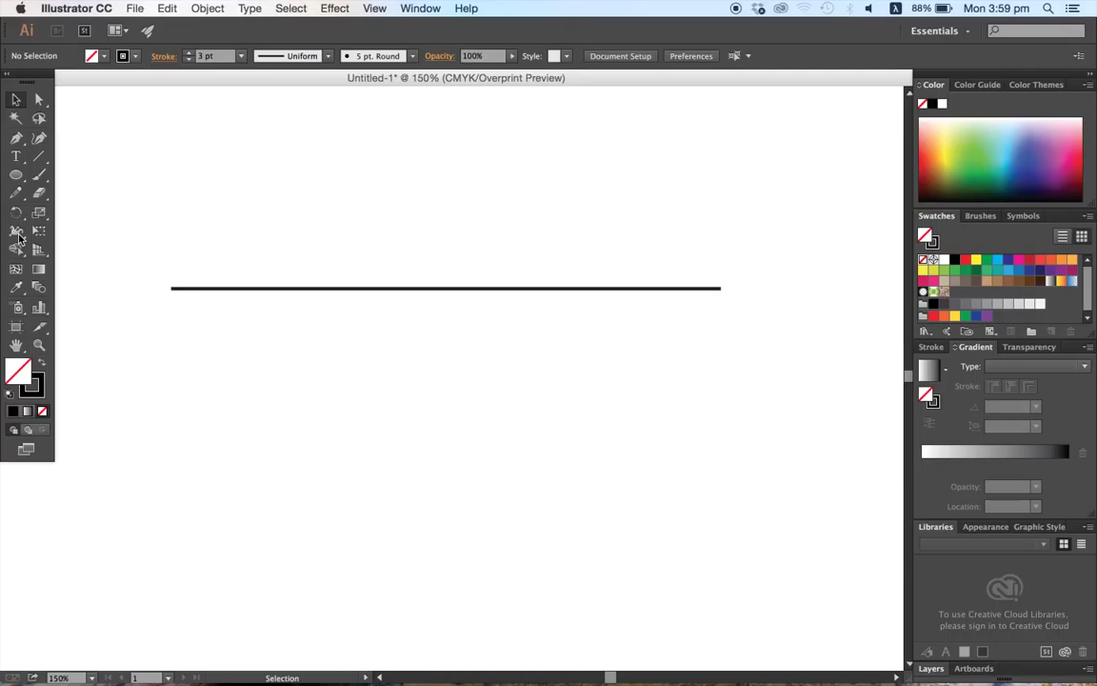
pyautogui.click(18, 233)
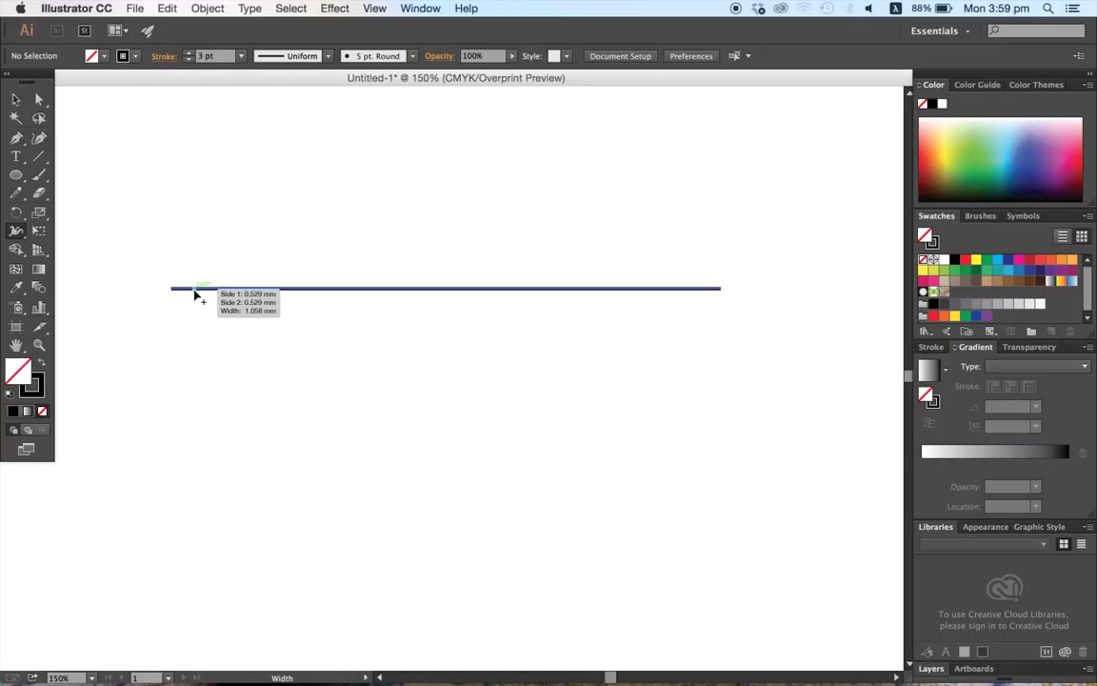
pyautogui.moveTo(195, 296); pyautogui.dragTo(197, 307)
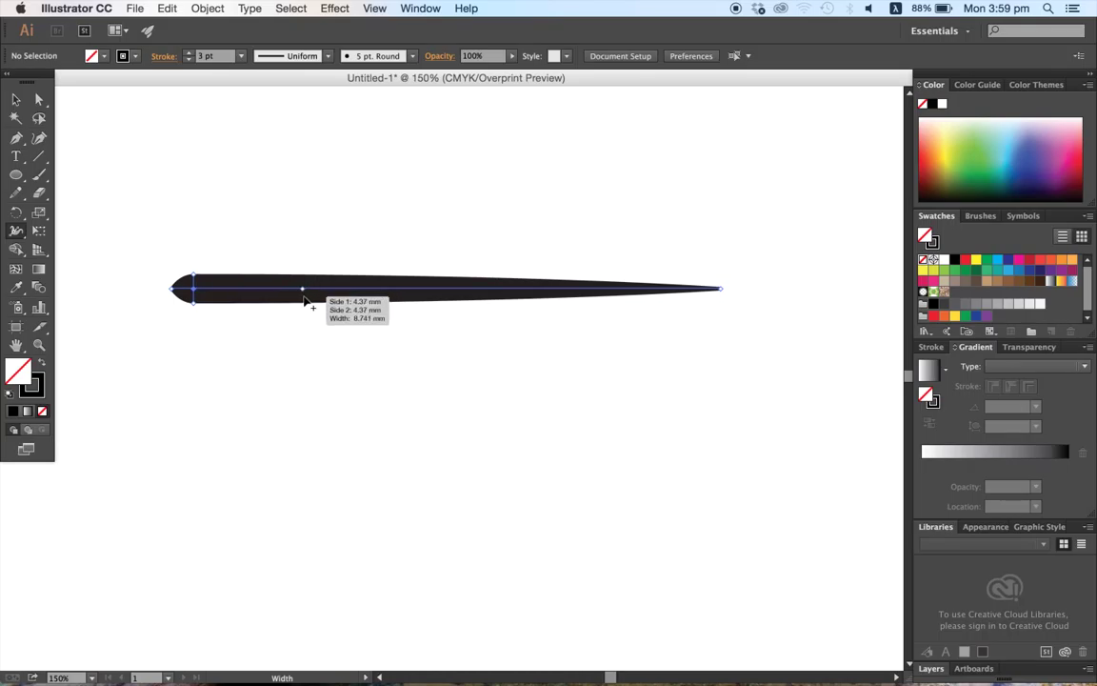
pyautogui.moveTo(196, 296); pyautogui.dragTo(199, 298)
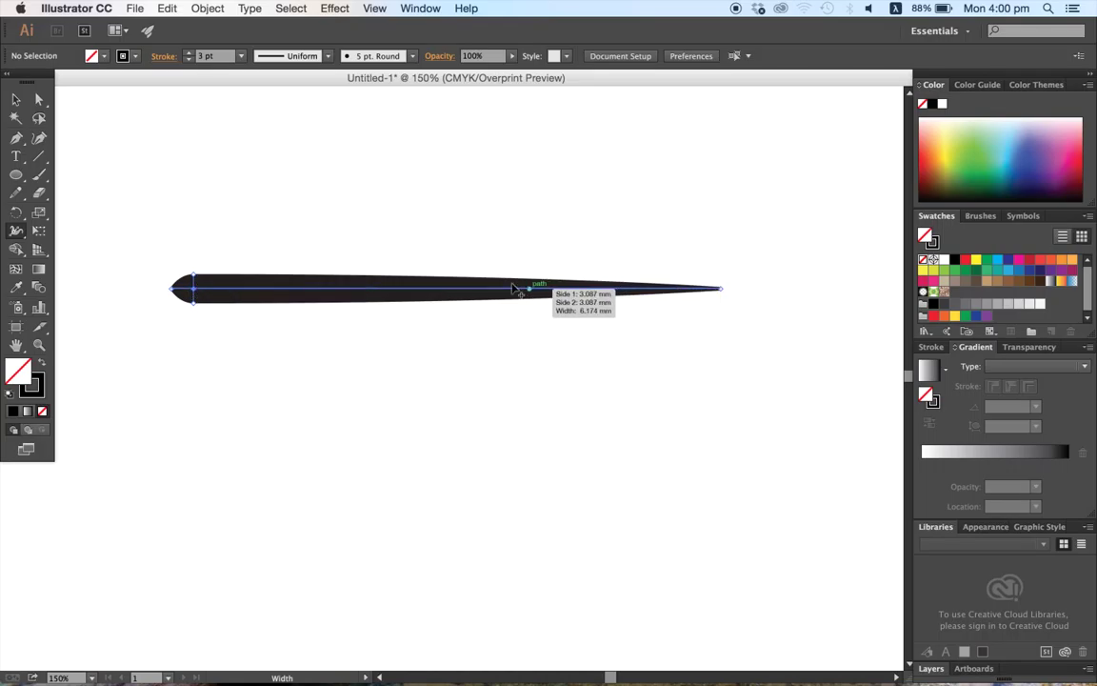
pyautogui.moveTo(440, 292); pyautogui.dragTo(440, 362)
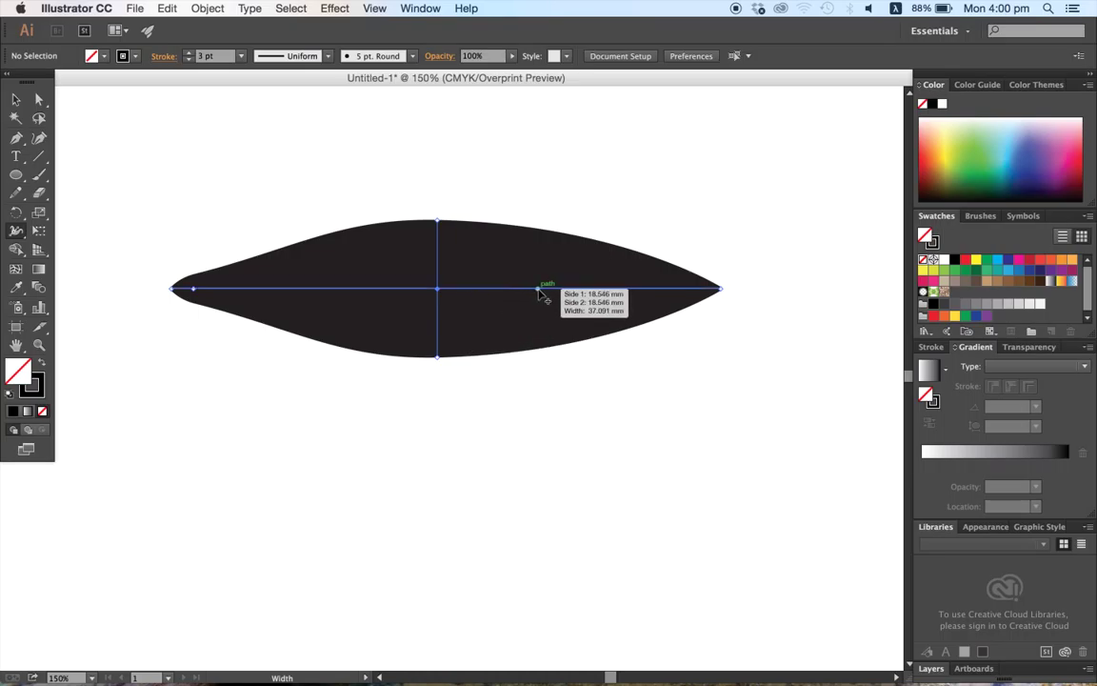
# Try further width adjustments on both sides of the stroke's middle bulge and undo them
pyautogui.moveTo(539, 288); pyautogui.dragTo(546, 179)
pyautogui.press('super+z')
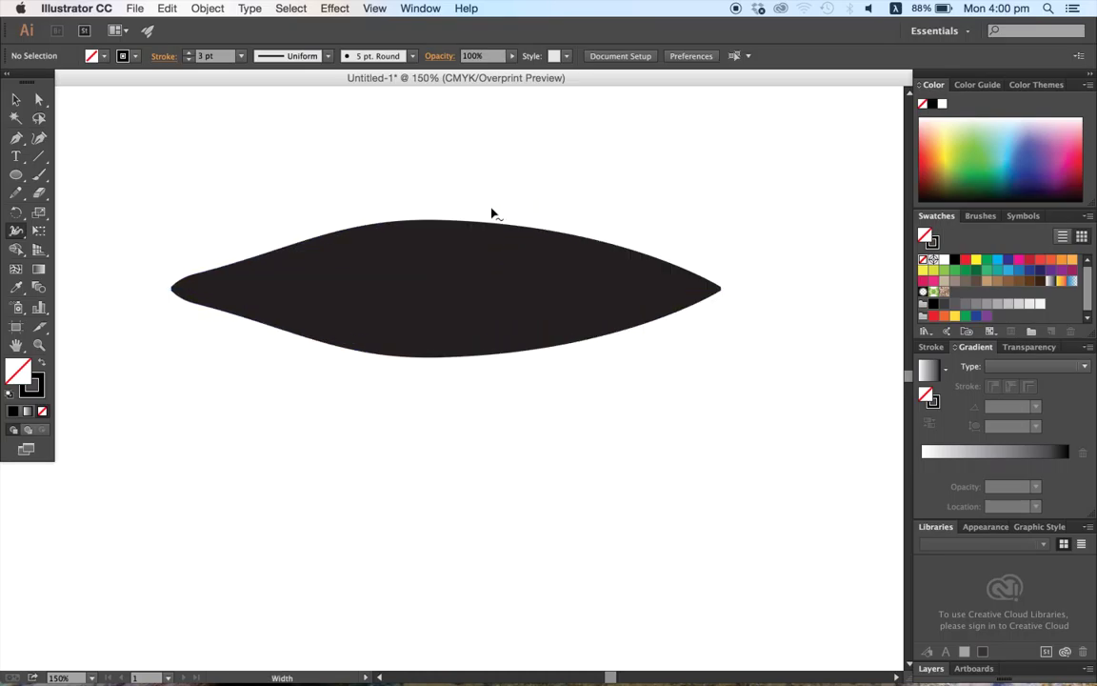
pyautogui.rightClick(359, 289)
pyautogui.click(357, 257)
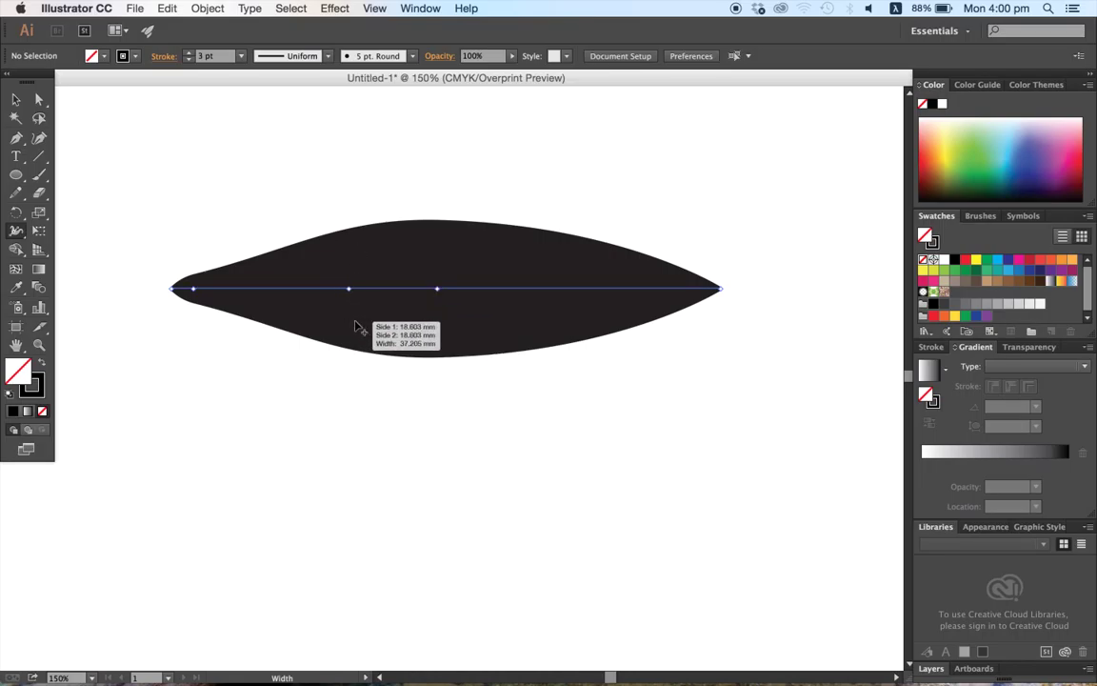
pyautogui.moveTo(345, 289); pyautogui.dragTo(339, 246)
pyautogui.hotkey('ctrl', 'z')
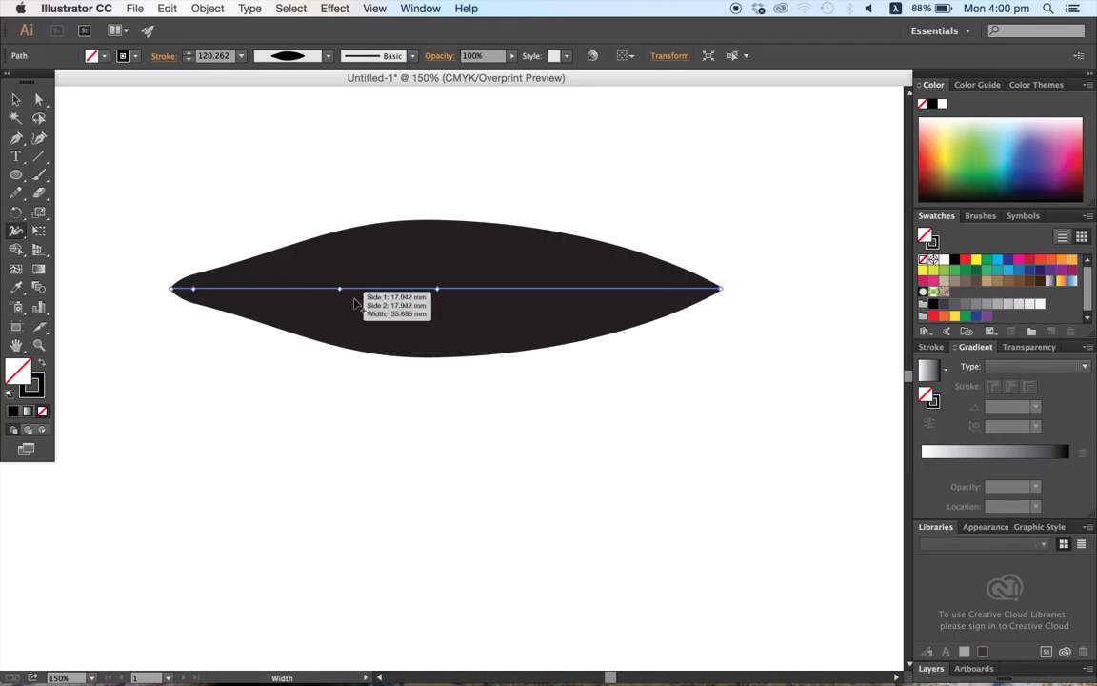
pyautogui.moveTo(549, 289); pyautogui.dragTo(561, 241)
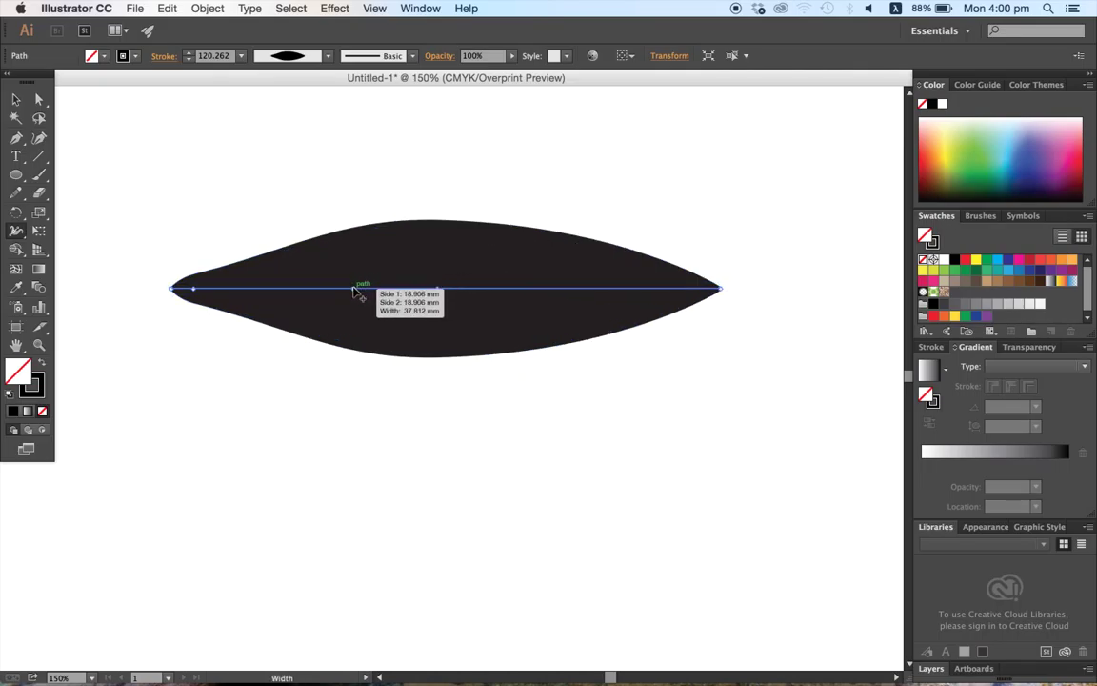
# Extend only the upper side of the stroke into a tall peak left of the middle bulge, and deselect the path
pyautogui.moveTo(354, 290); pyautogui.dragTo(370, 127)
pyautogui.click(15, 99)
pyautogui.click(462, 447)
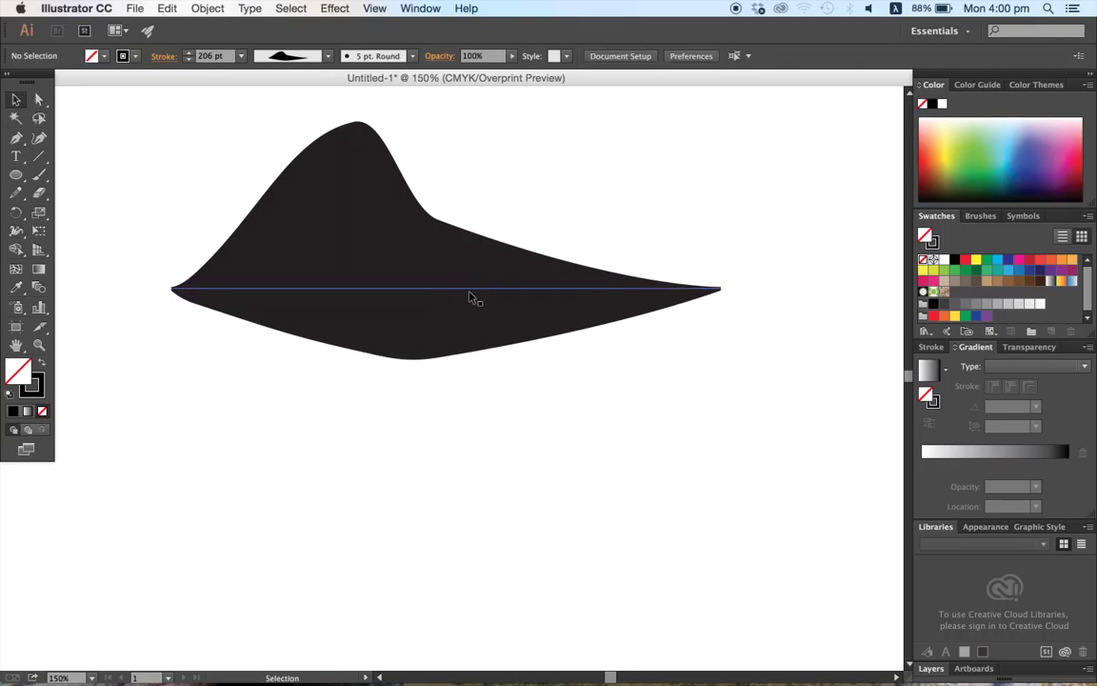
# Bend the wide-stroked path into an upward arch by pulling a curve handle from its right end anchor, and deselect it
pyautogui.click(469, 296)
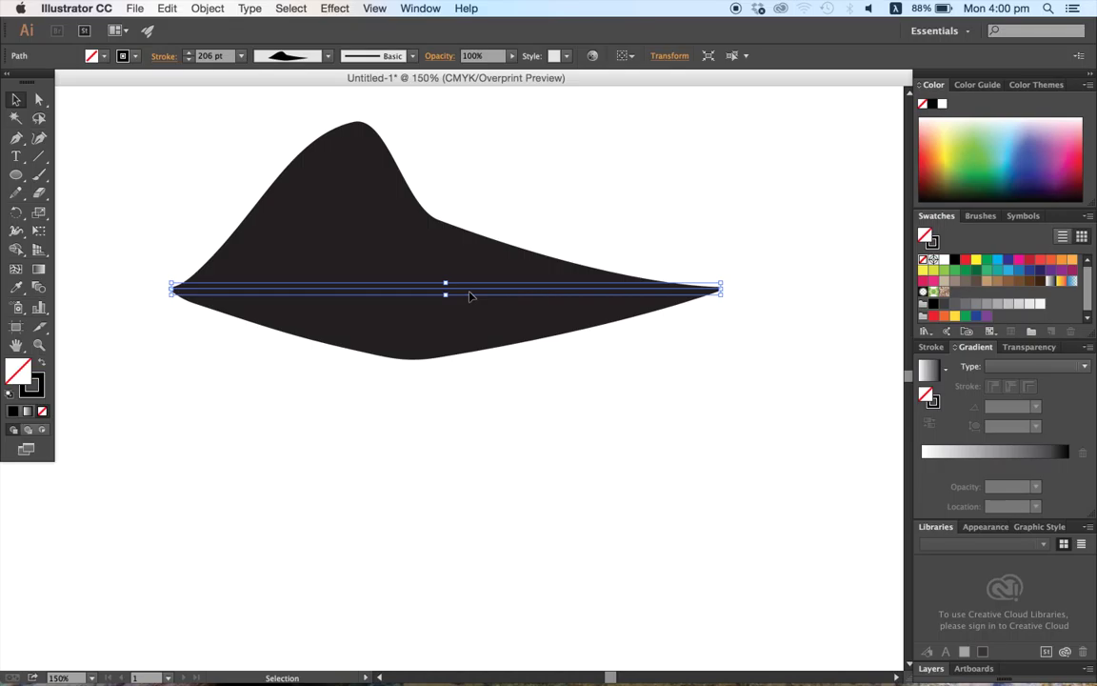
pyautogui.press('super+minus')
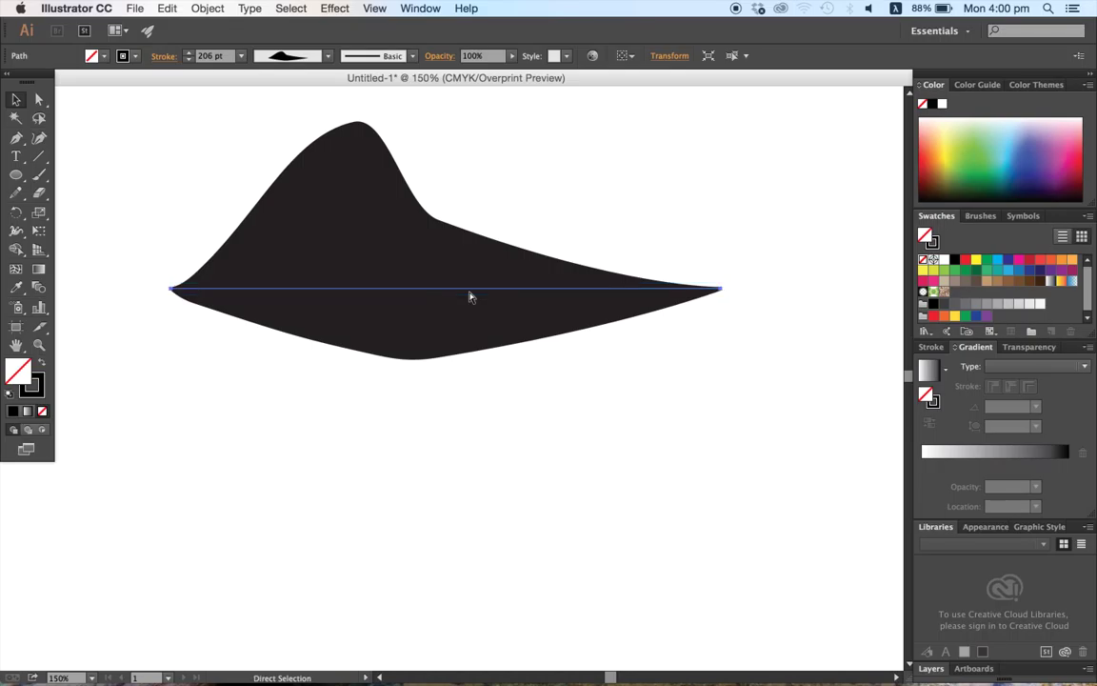
pyautogui.click(39, 99)
pyautogui.click(630, 319)
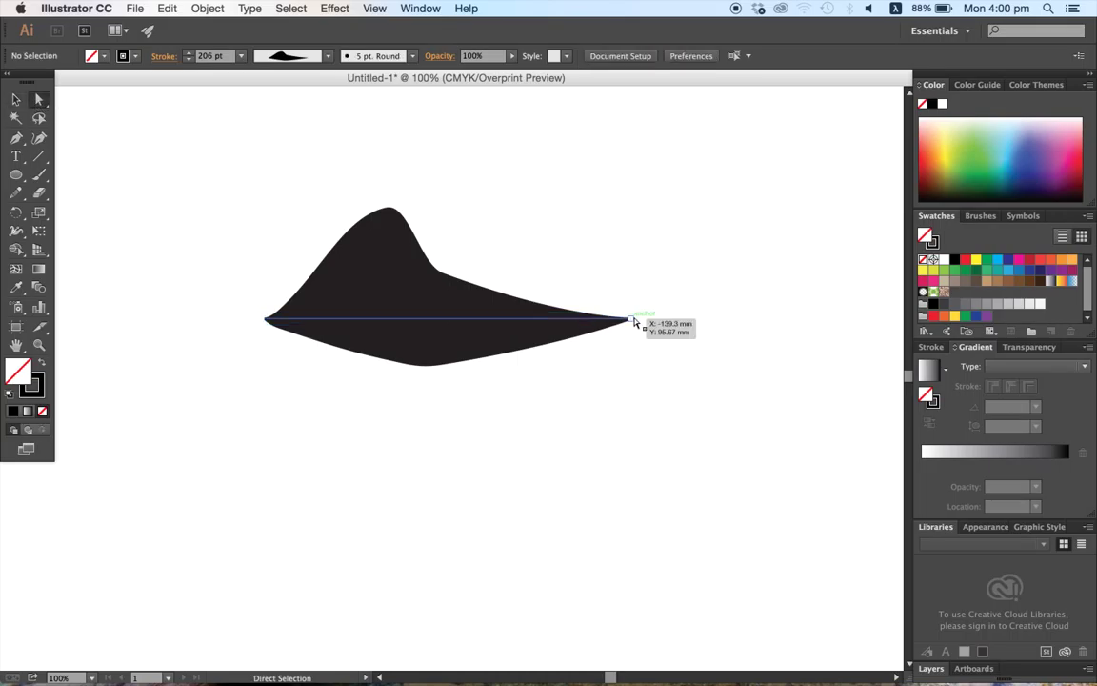
pyautogui.click(21, 141)
pyautogui.moveTo(24, 145); pyautogui.dragTo(102, 191)
pyautogui.moveTo(632, 320); pyautogui.dragTo(809, 505)
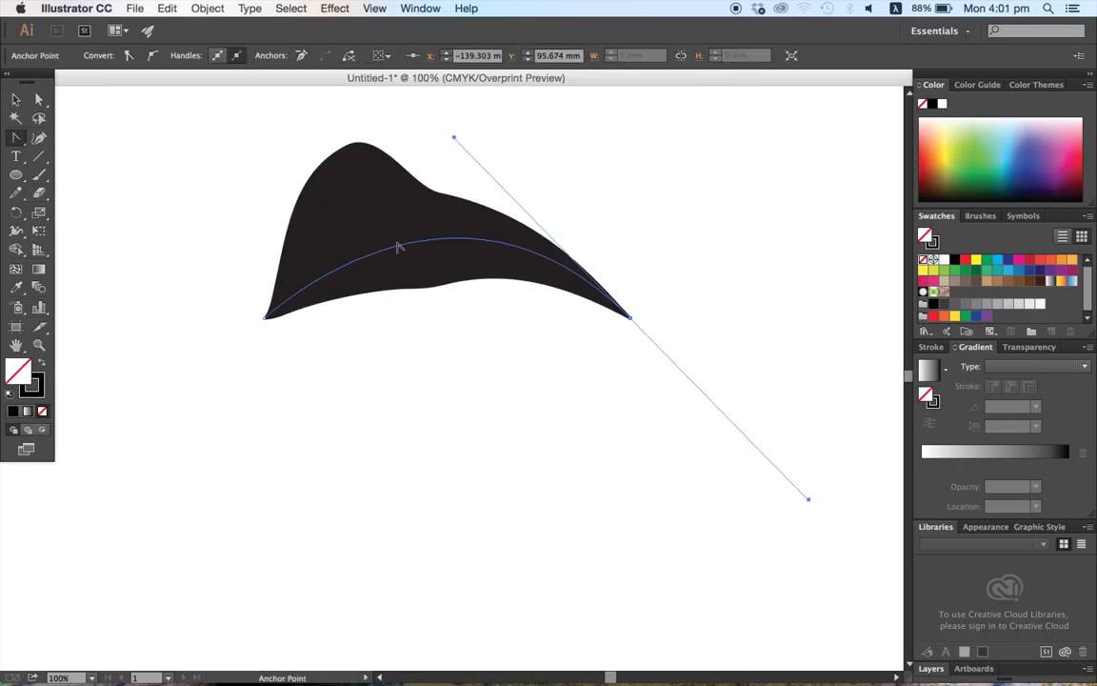
pyautogui.click(19, 100)
pyautogui.click(177, 165)
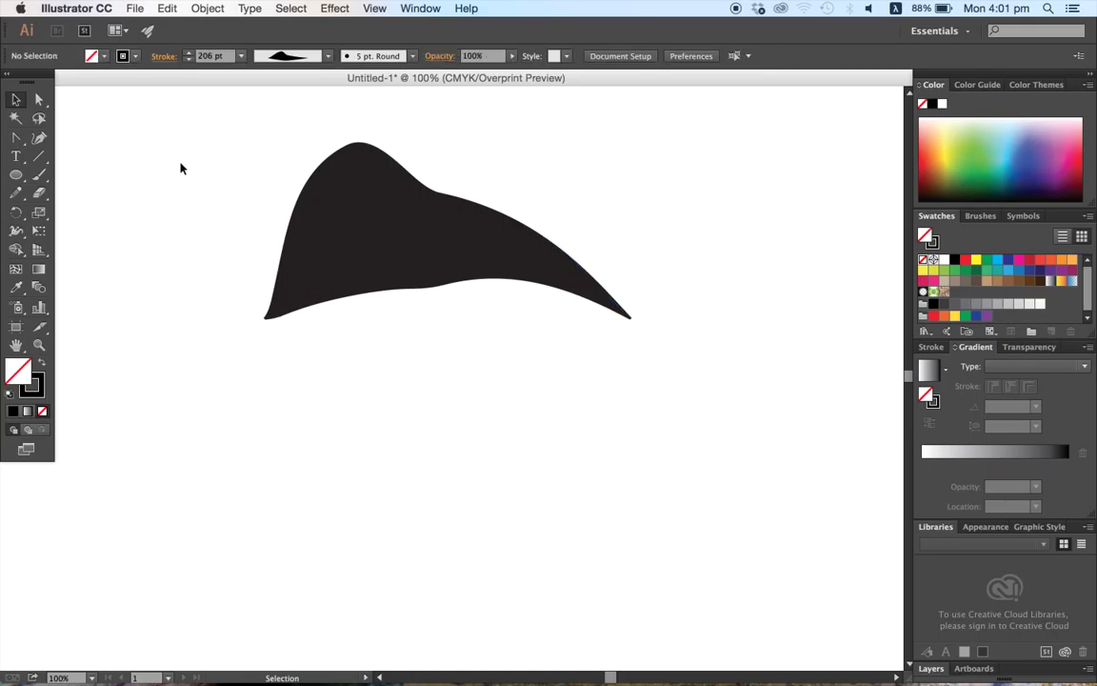
# Convert the arched path's variable-width stroke into a filled shape with Outline Stroke, and deselect it
pyautogui.click(411, 235)
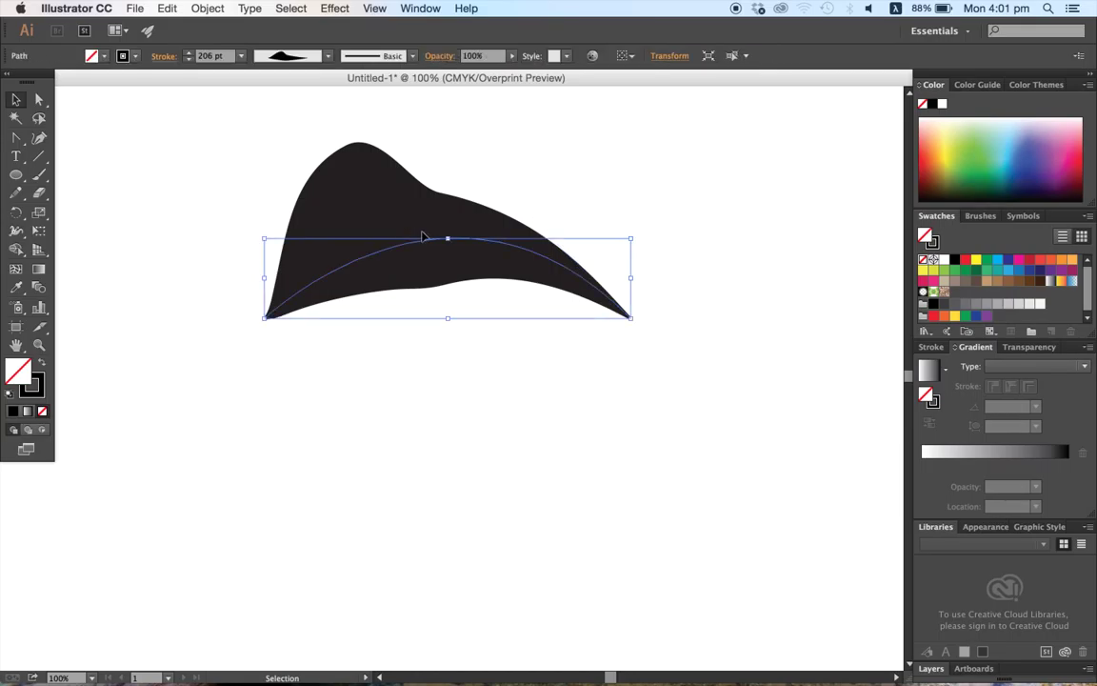
pyautogui.click(210, 9)
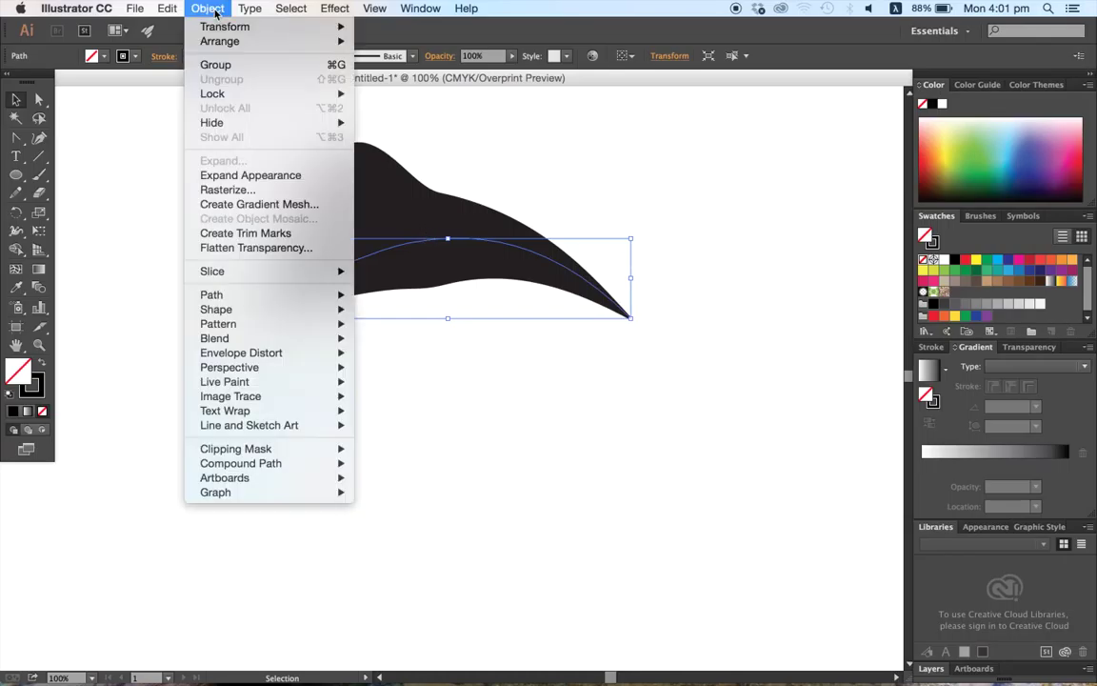
pyautogui.moveTo(241, 298)
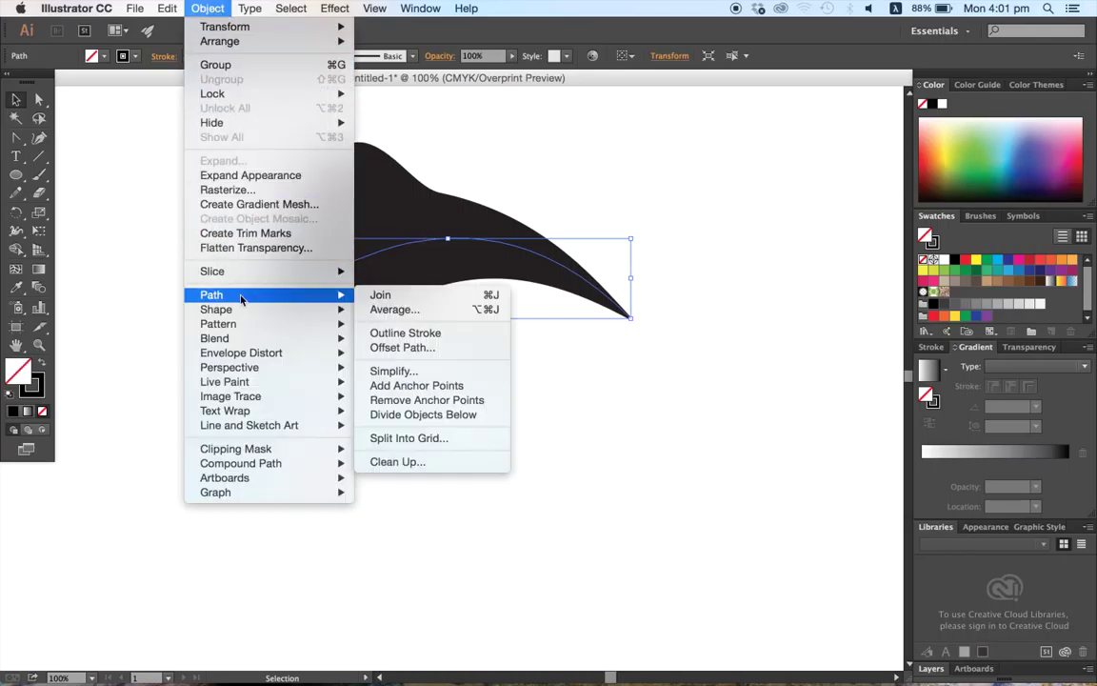
pyautogui.click(419, 333)
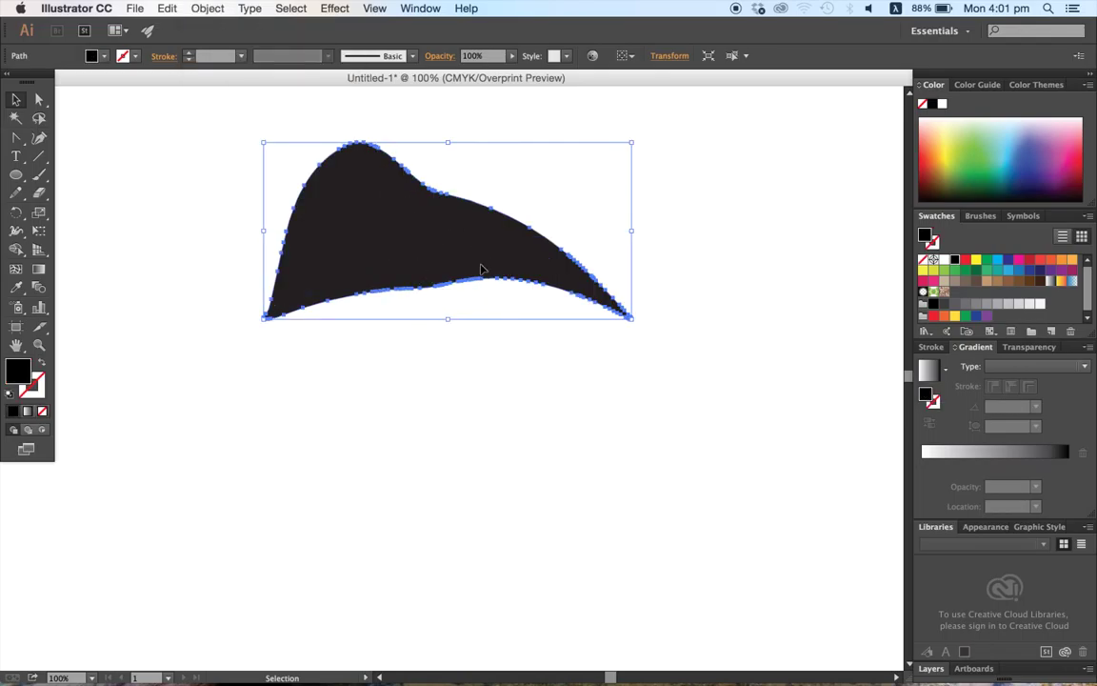
pyautogui.click(527, 362)
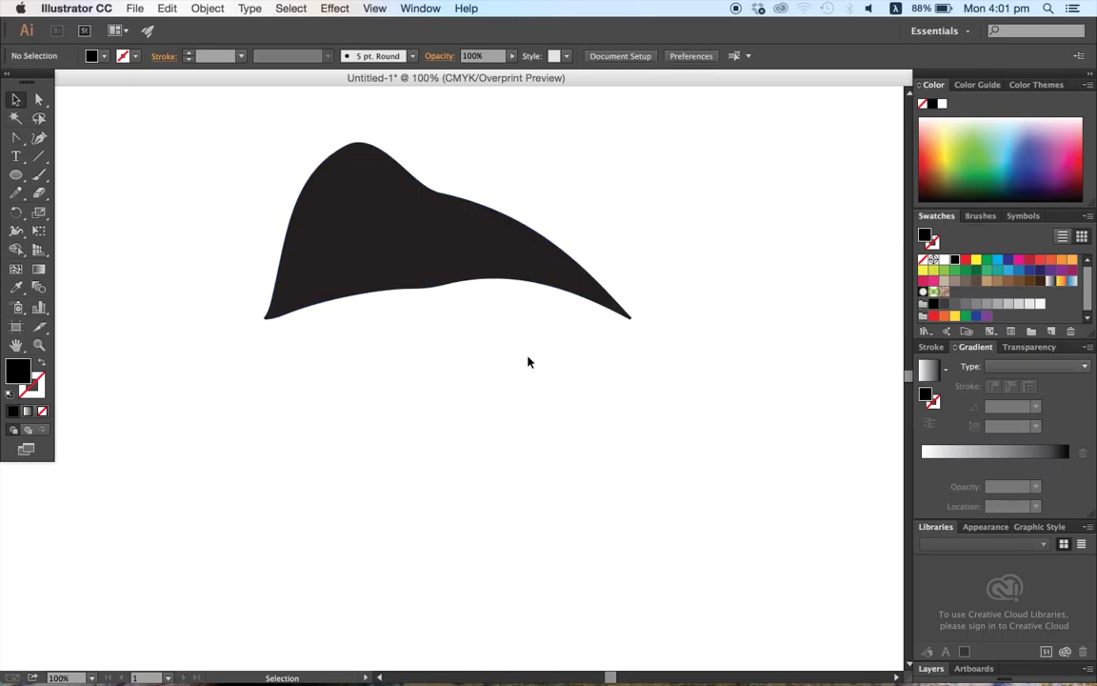
# Delete the outlined arch shape from the canvas
pyautogui.click(502, 269)
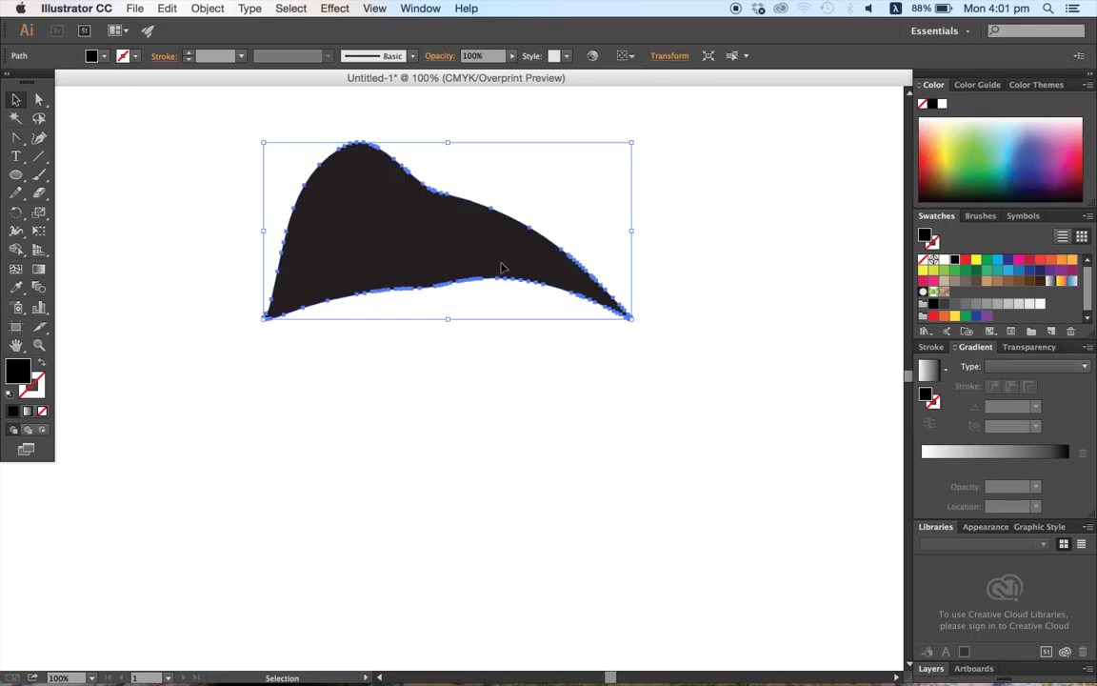
pyautogui.press('Delete')
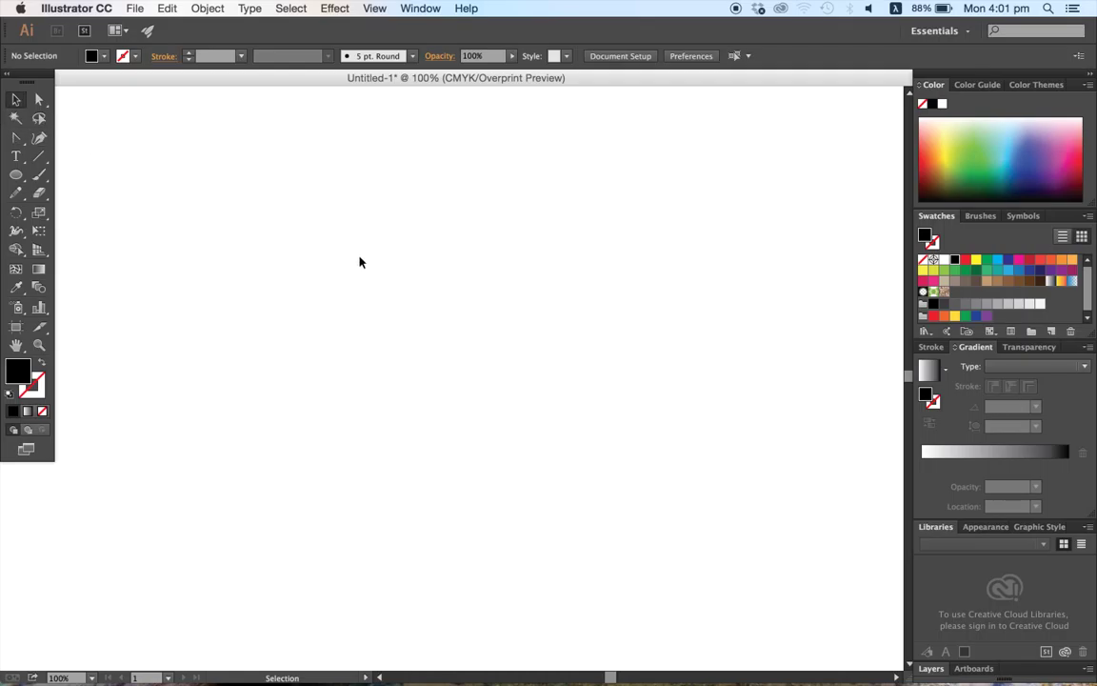
pyautogui.press('super+equal')
pyautogui.click(15, 99)
pyautogui.press('super+equal')
pyautogui.press('super+minus')
pyautogui.press('super+minus')
pyautogui.press('super+minus')
pyautogui.press('super+minus')
pyautogui.press('super+equal')
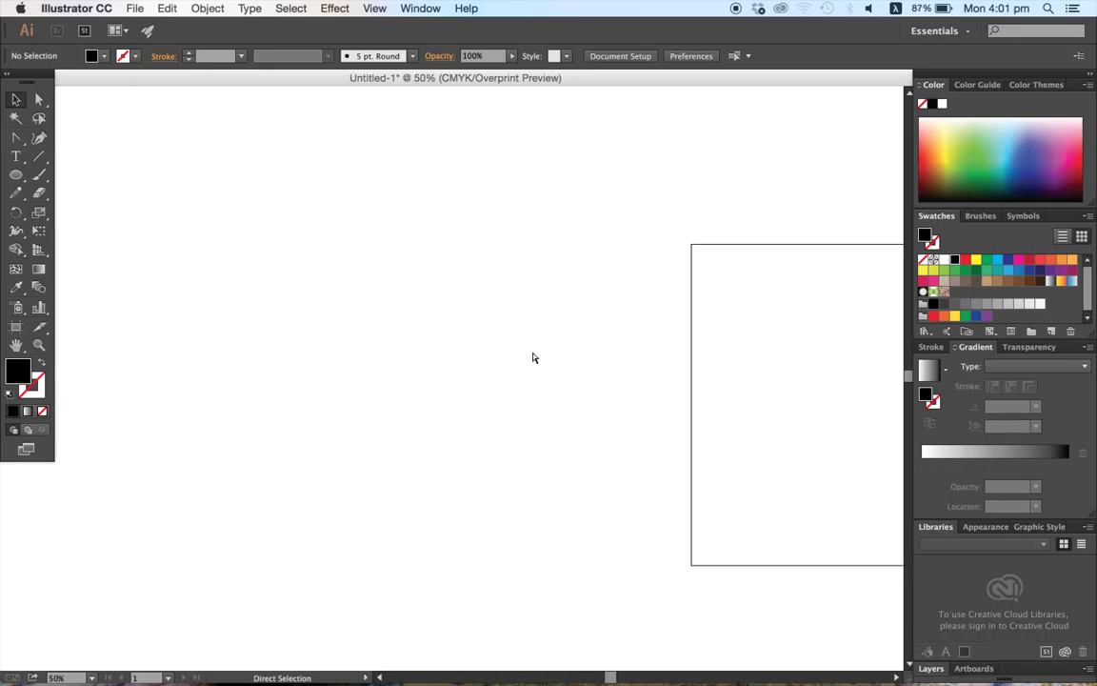
pyautogui.moveTo(539, 348); pyautogui.dragTo(544, 344)
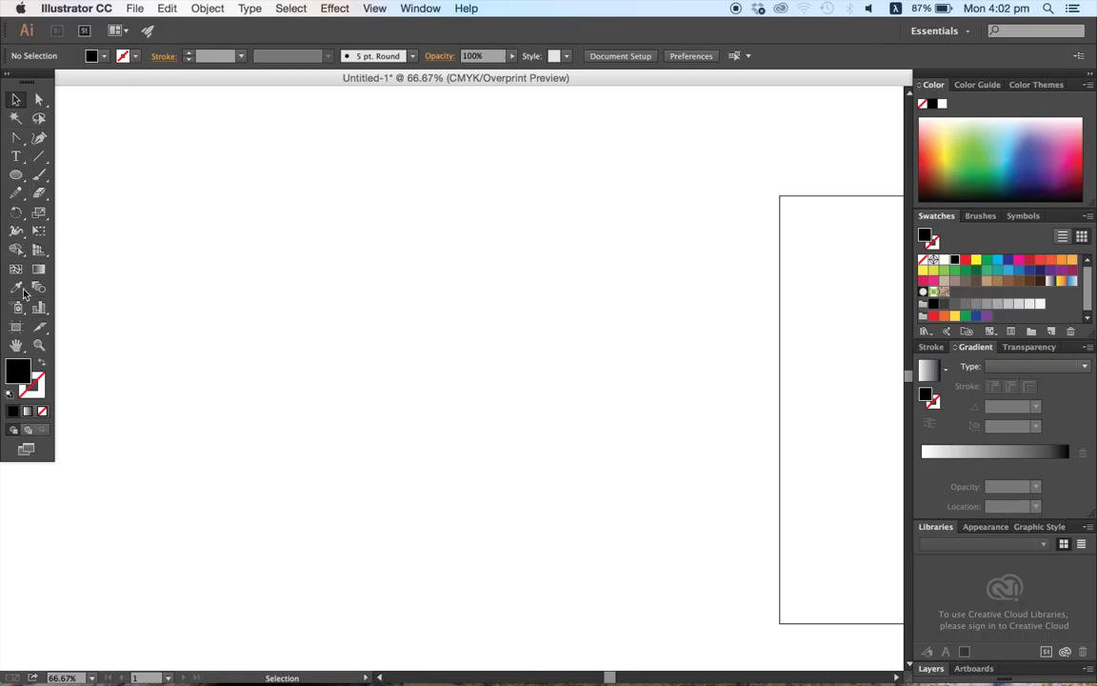
# Draw a long straight horizontal line with the Pen tool in the empty area beside the artboard
pyautogui.click(17, 138)
pyautogui.moveTo(17, 138); pyautogui.dragTo(60, 137)
pyautogui.click(275, 300)
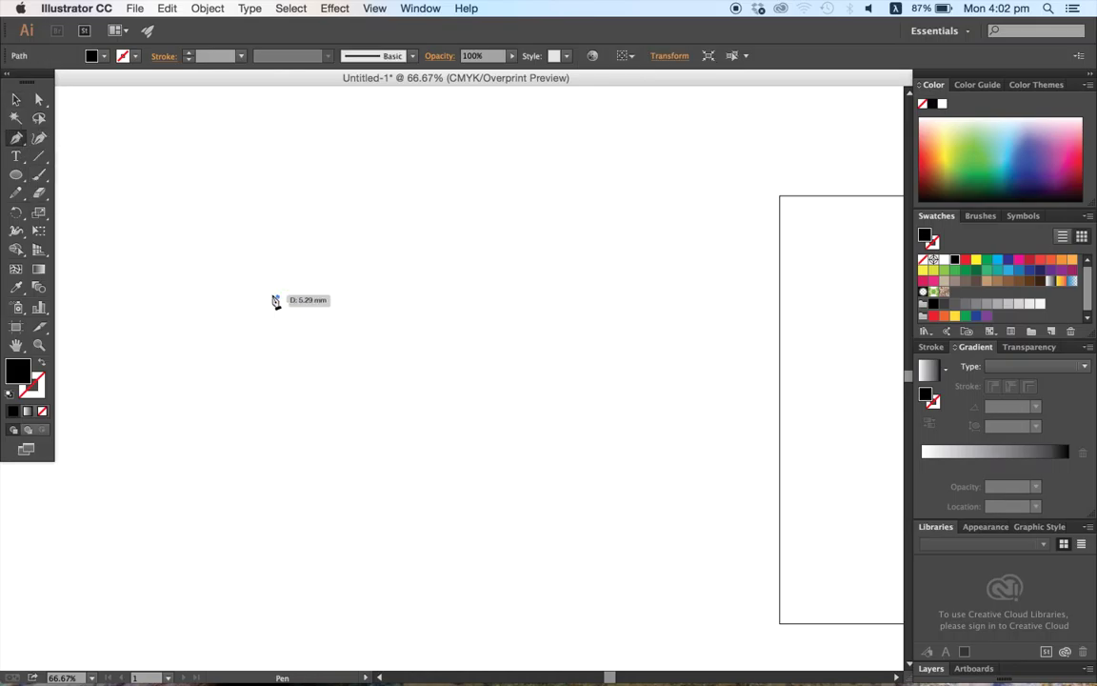
pyautogui.press('super+z')
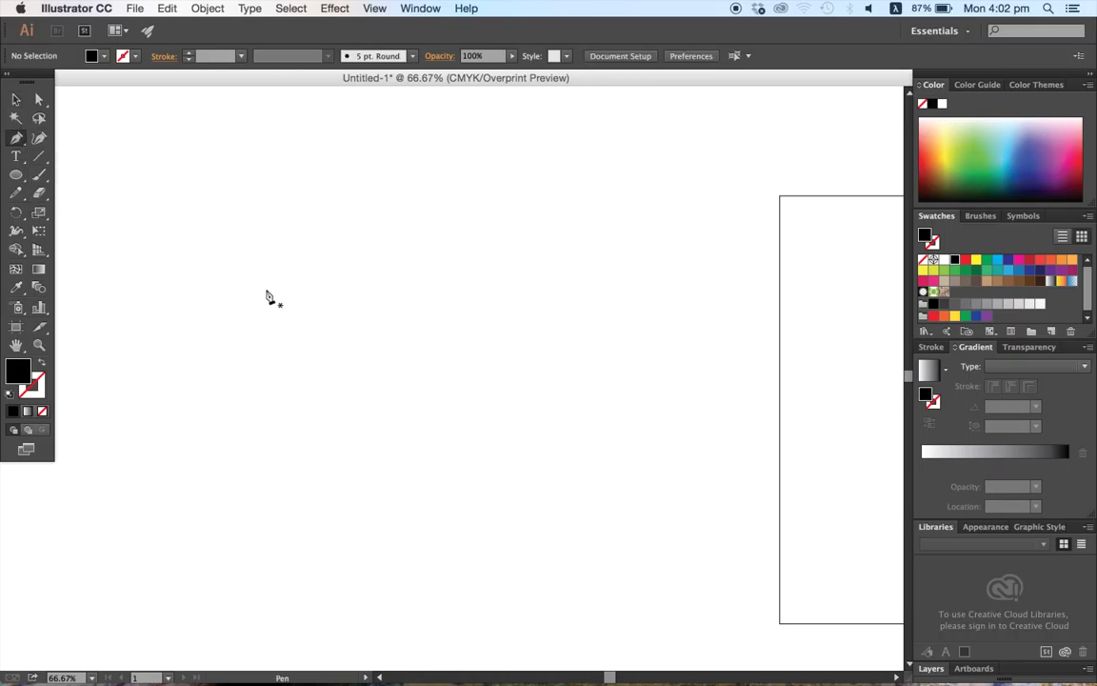
pyautogui.click(266, 290)
pyautogui.click(681, 288)
# Give the horizontal line no fill and a black 3 pt stroke, and deselect it
pyautogui.click(17, 99)
pyautogui.moveTo(380, 191); pyautogui.dragTo(441, 314)
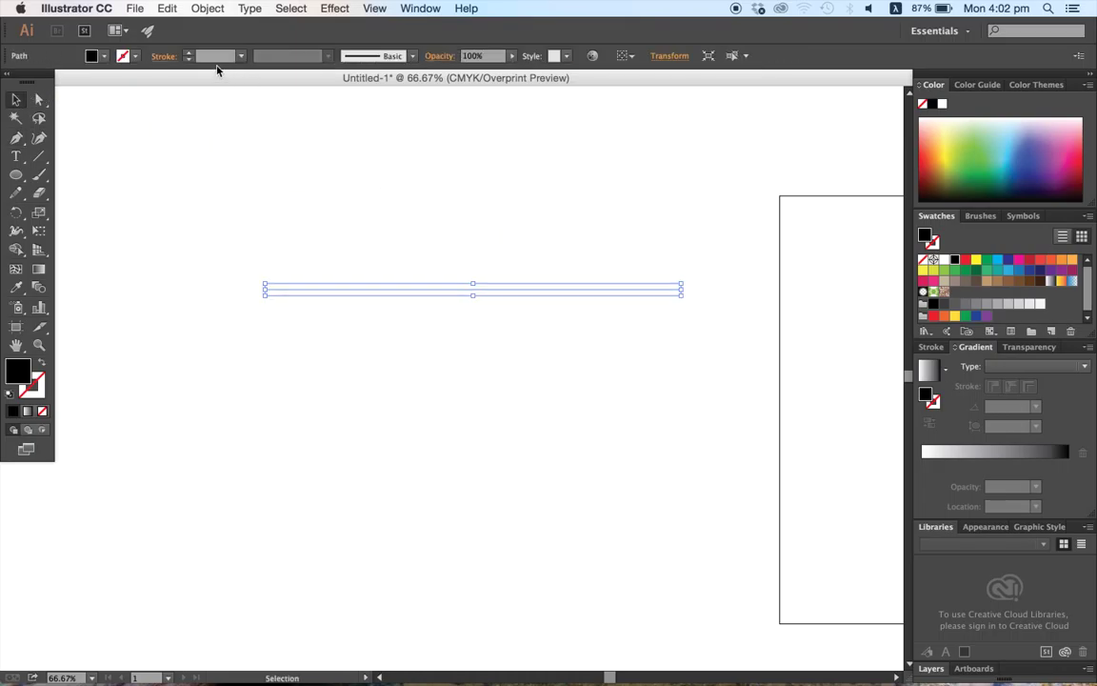
pyautogui.click(40, 363)
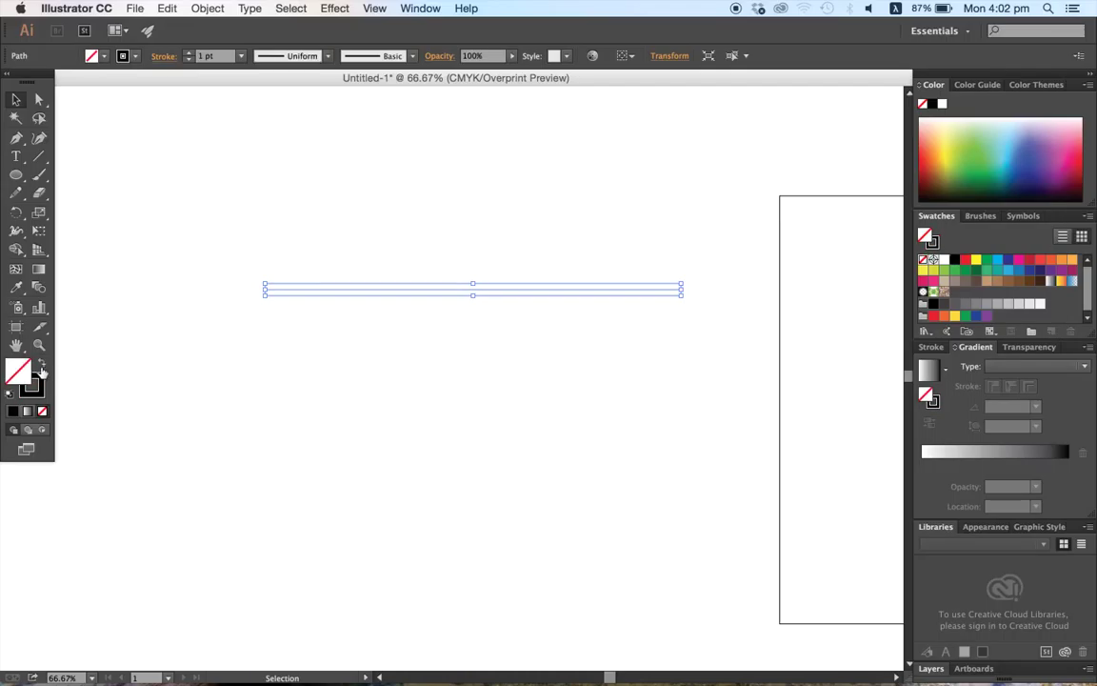
pyautogui.click(189, 53)
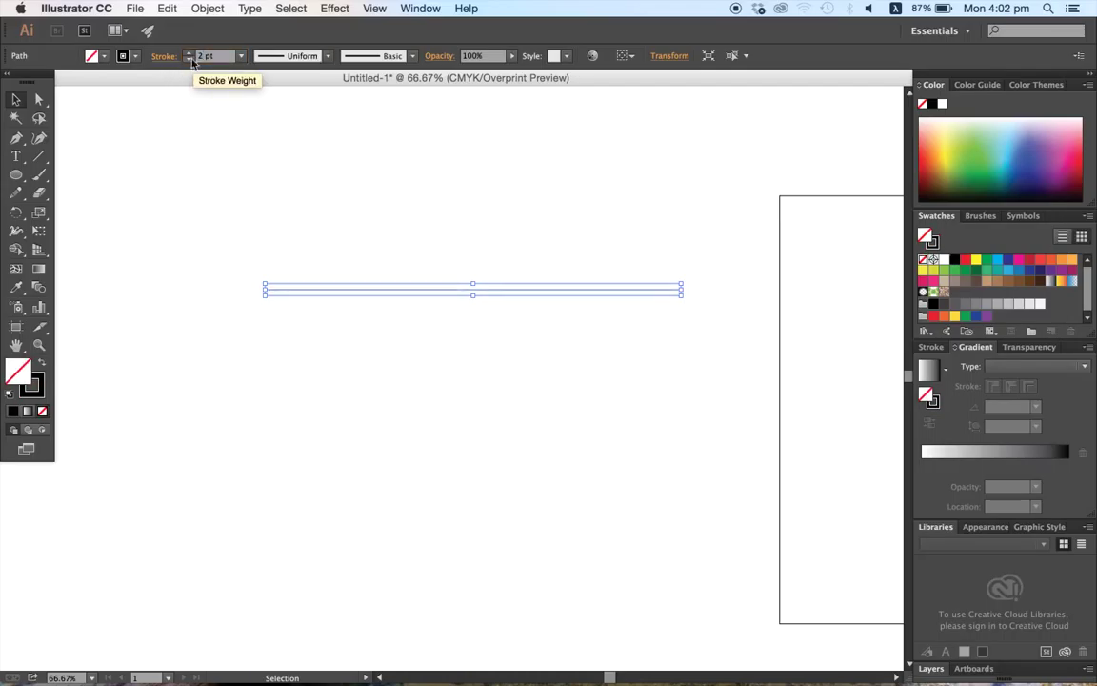
pyautogui.click(189, 54)
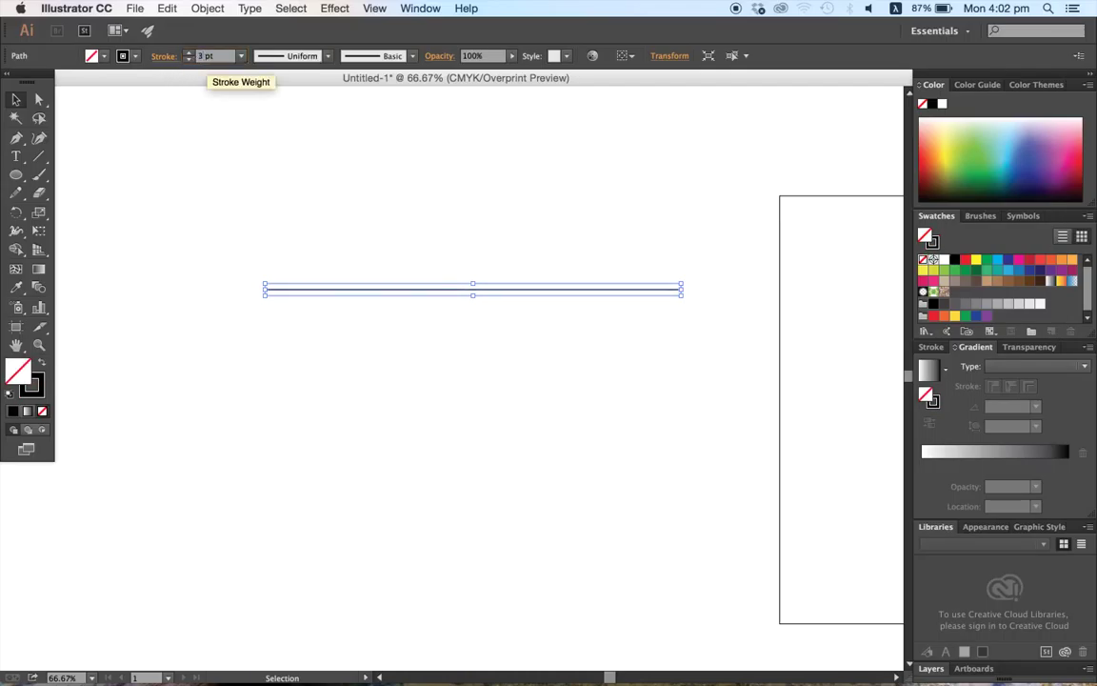
pyautogui.press('super+1')
pyautogui.click(319, 187)
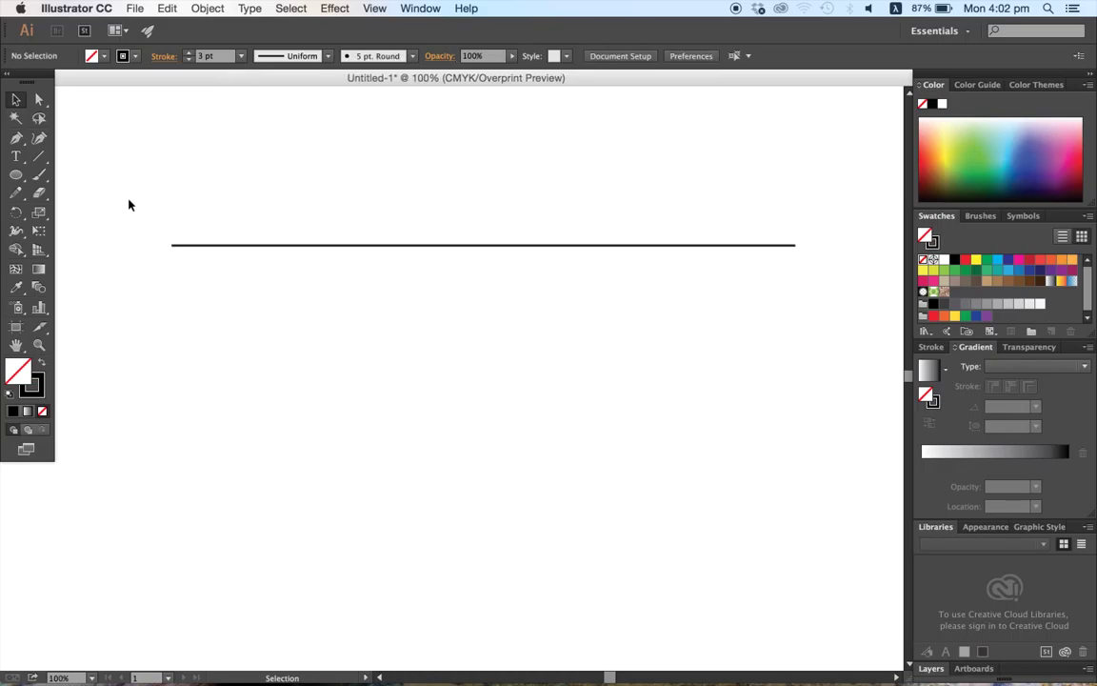
# Widen the line's left end to about 45 mm with the Width tool to form a long taper, and deselect it
pyautogui.click(198, 246)
pyautogui.click(16, 230)
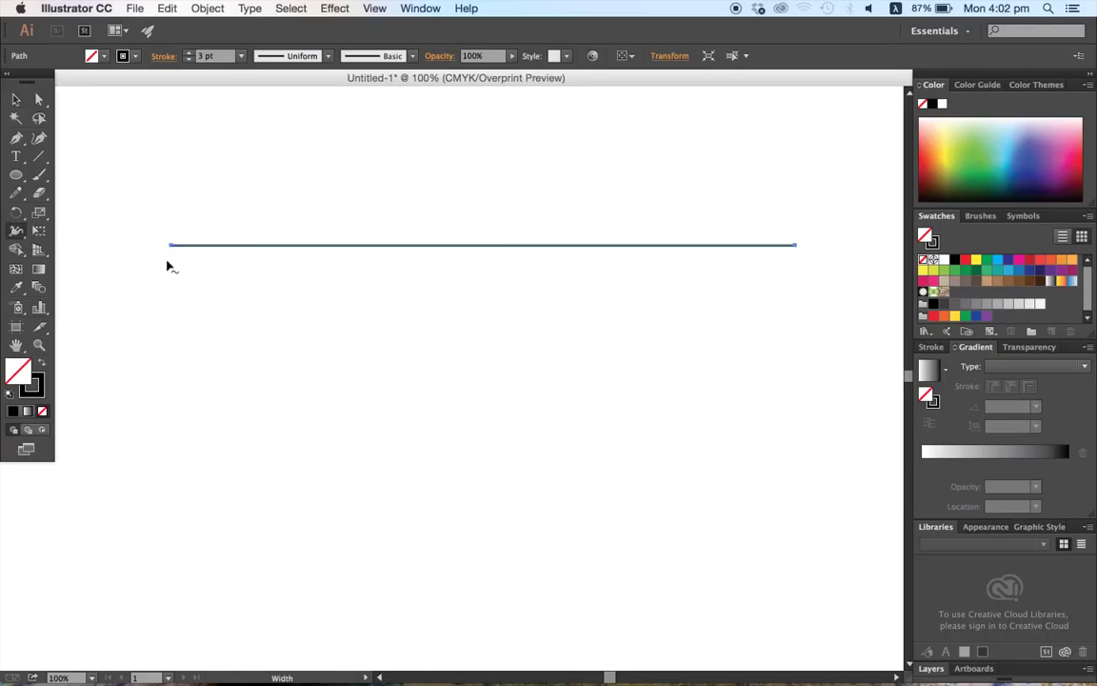
pyautogui.moveTo(173, 251); pyautogui.dragTo(172, 294)
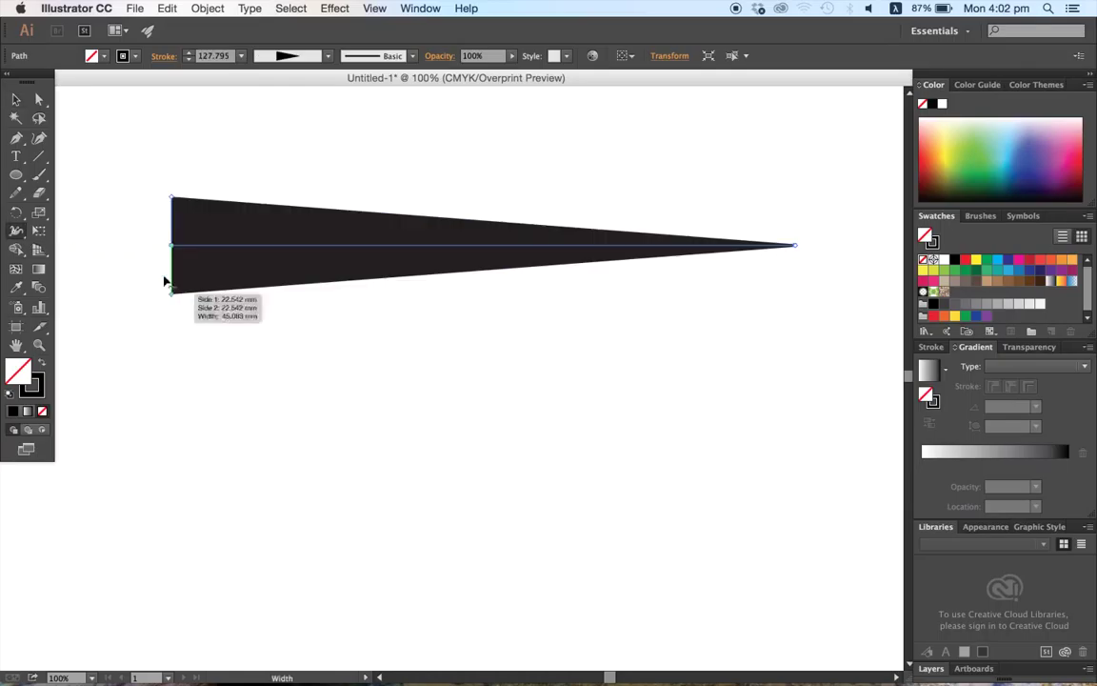
pyautogui.press('v')
pyautogui.click(92, 170)
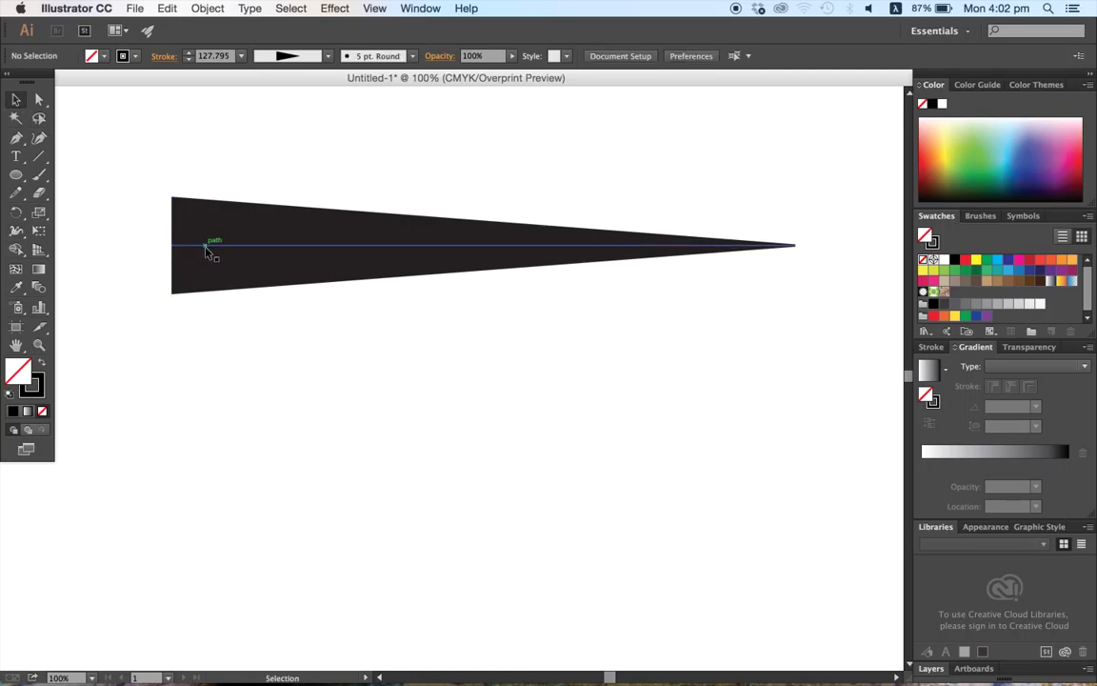
# Show the full stroke options, apply a round cap to the tapered line, and deselect it
pyautogui.moveTo(660, 200); pyautogui.dragTo(677, 323)
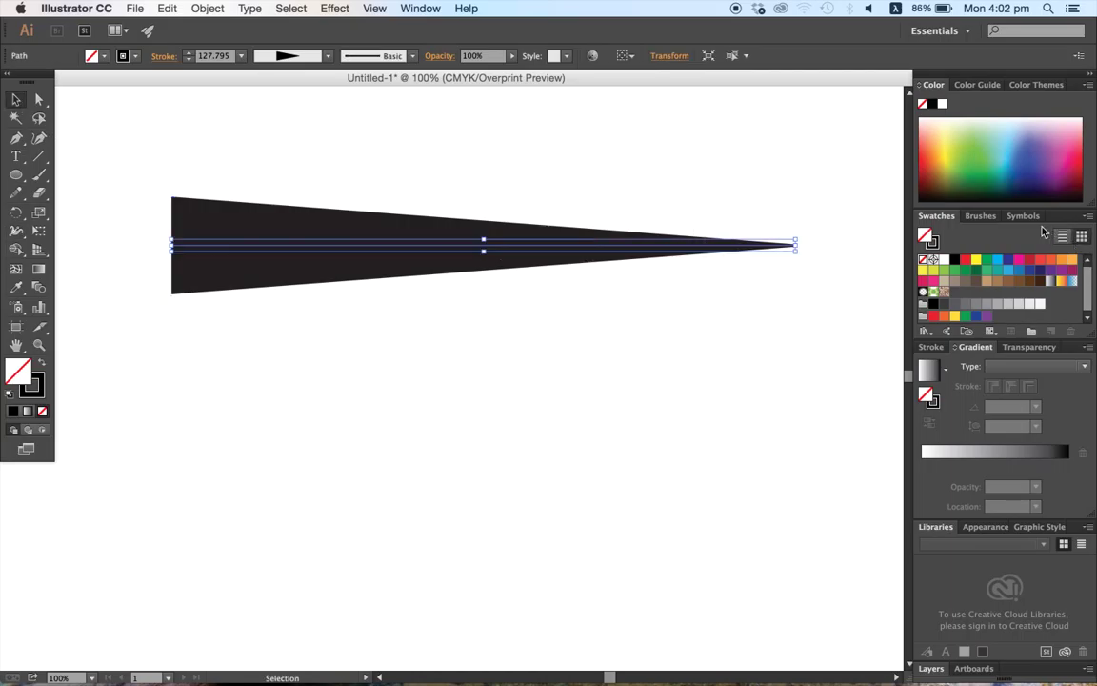
pyautogui.click(933, 346)
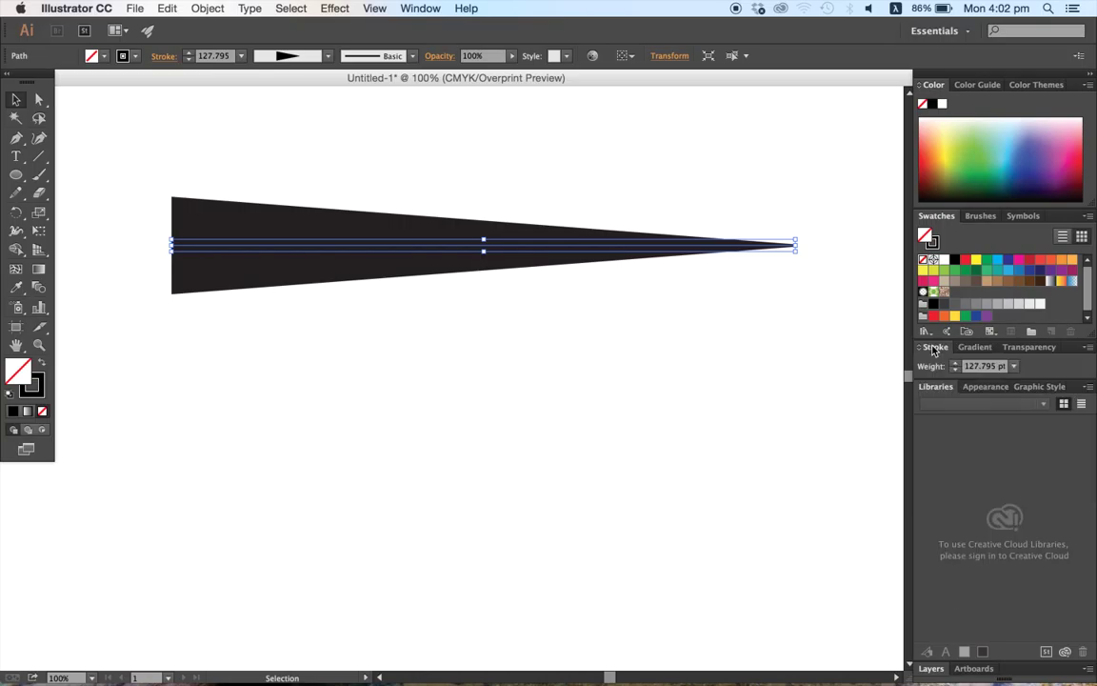
pyautogui.click(1087, 348)
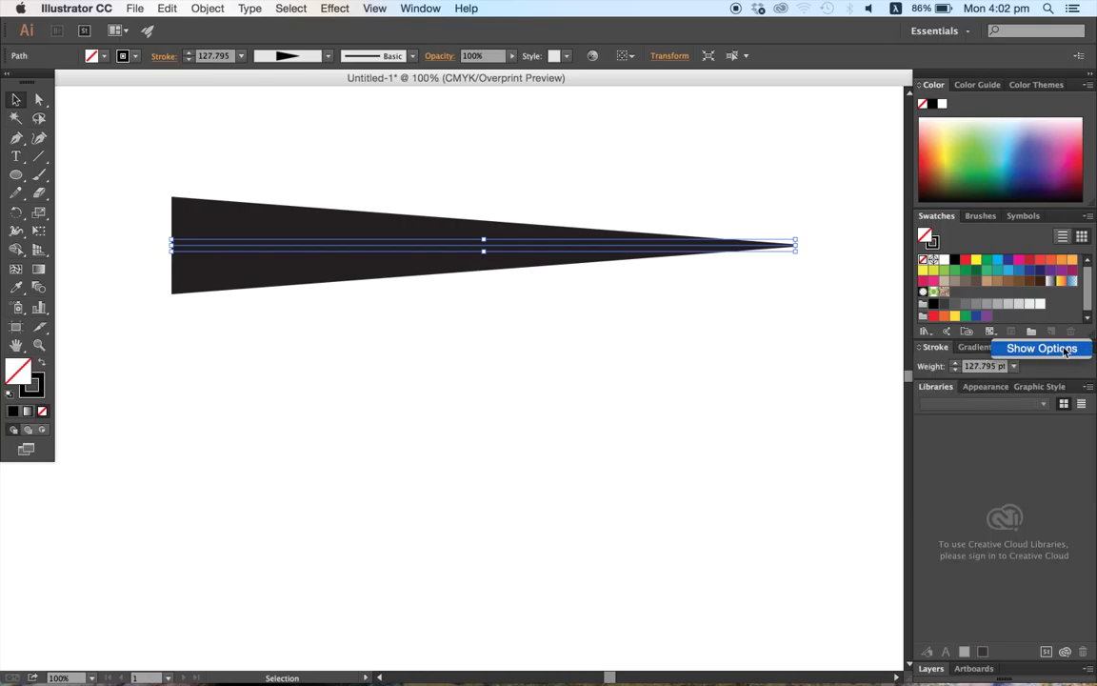
pyautogui.click(1063, 350)
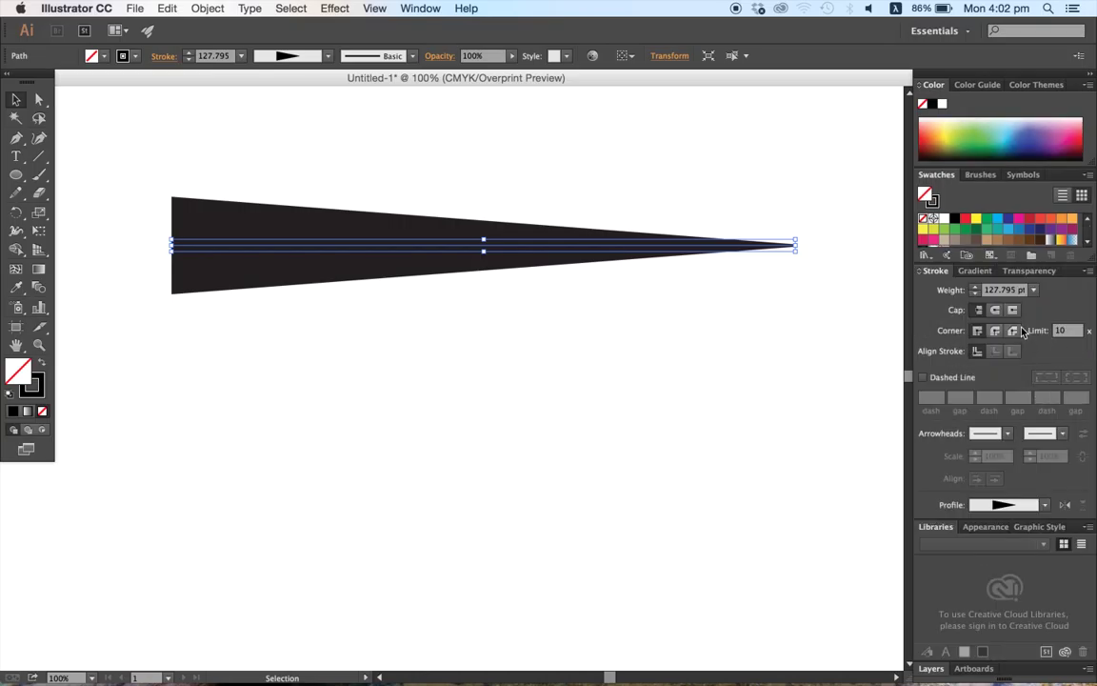
pyautogui.click(996, 310)
pyautogui.click(624, 350)
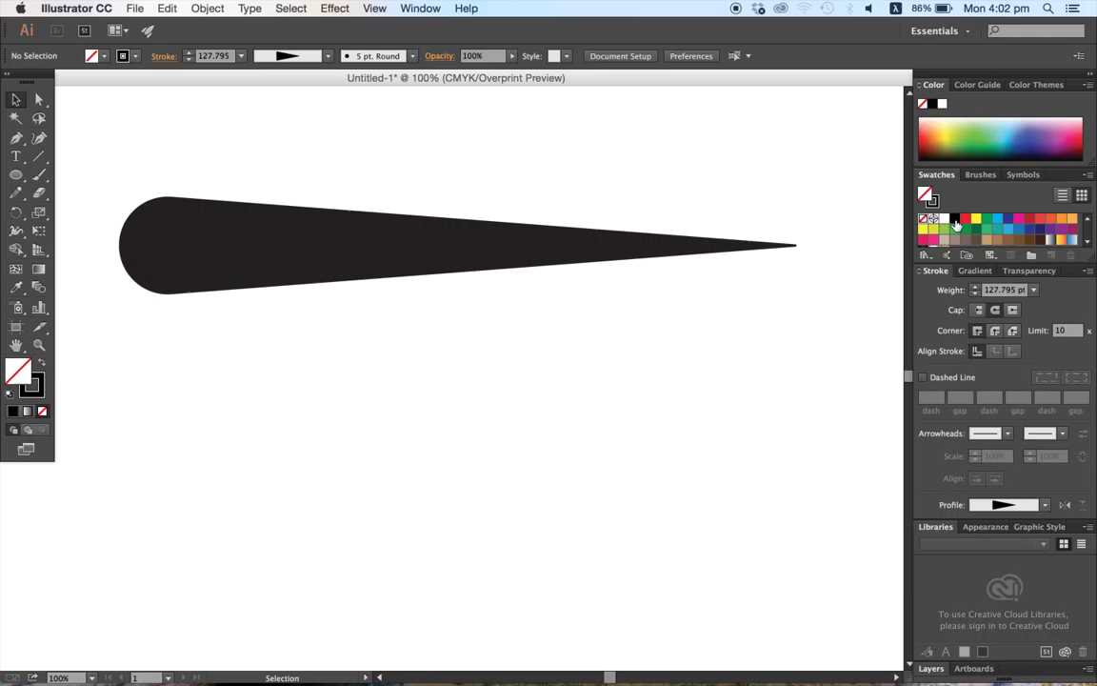
# Show the brush collection, hide the extra stroke options, and enlarge the brush list to make room for a new brush
pyautogui.click(981, 176)
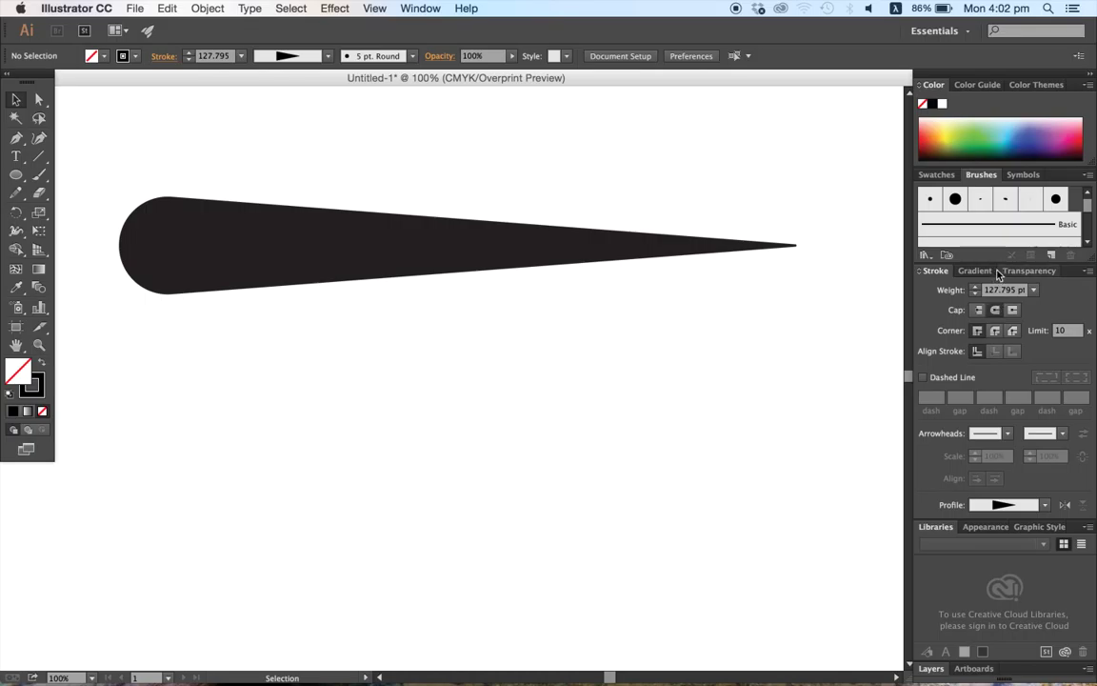
pyautogui.click(1087, 271)
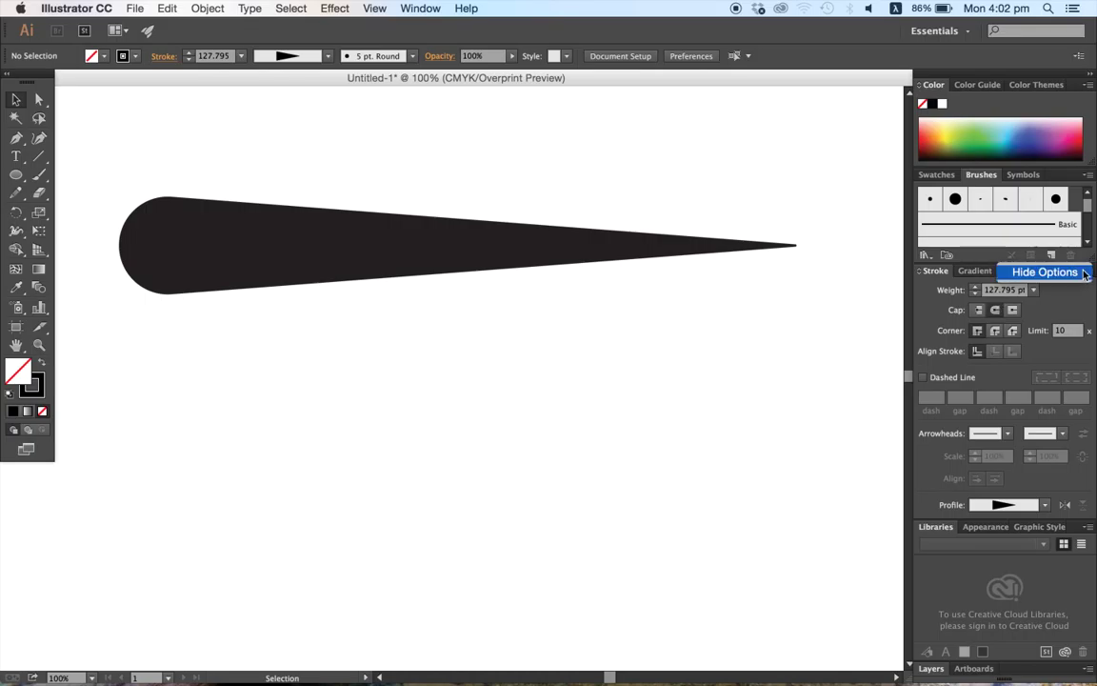
pyautogui.click(1059, 273)
pyautogui.moveTo(995, 263); pyautogui.dragTo(995, 425)
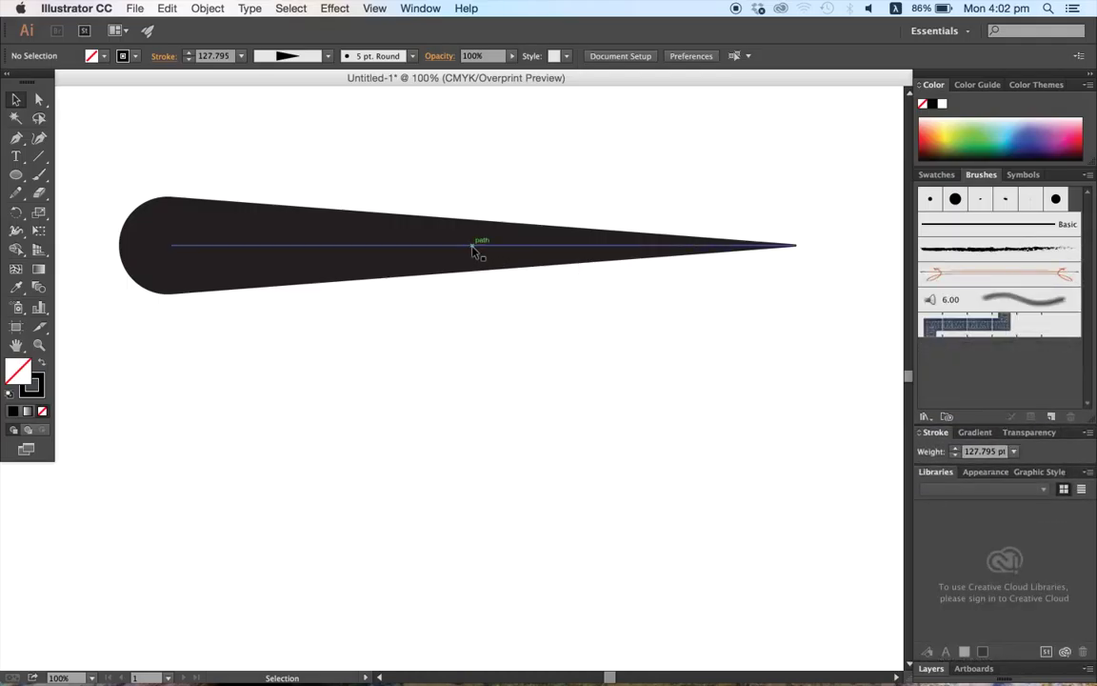
# Create an art brush from the tapered line, keeping the name Art Brush 1 and the default options
pyautogui.moveTo(473, 249); pyautogui.dragTo(1004, 385)
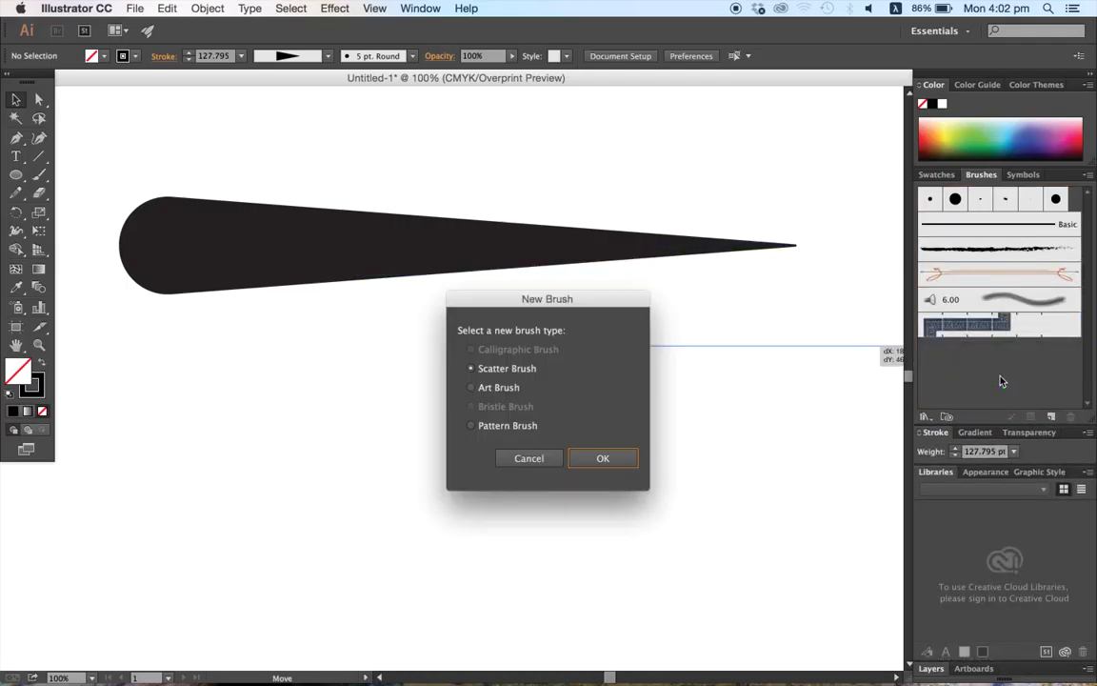
pyautogui.click(473, 387)
pyautogui.click(583, 458)
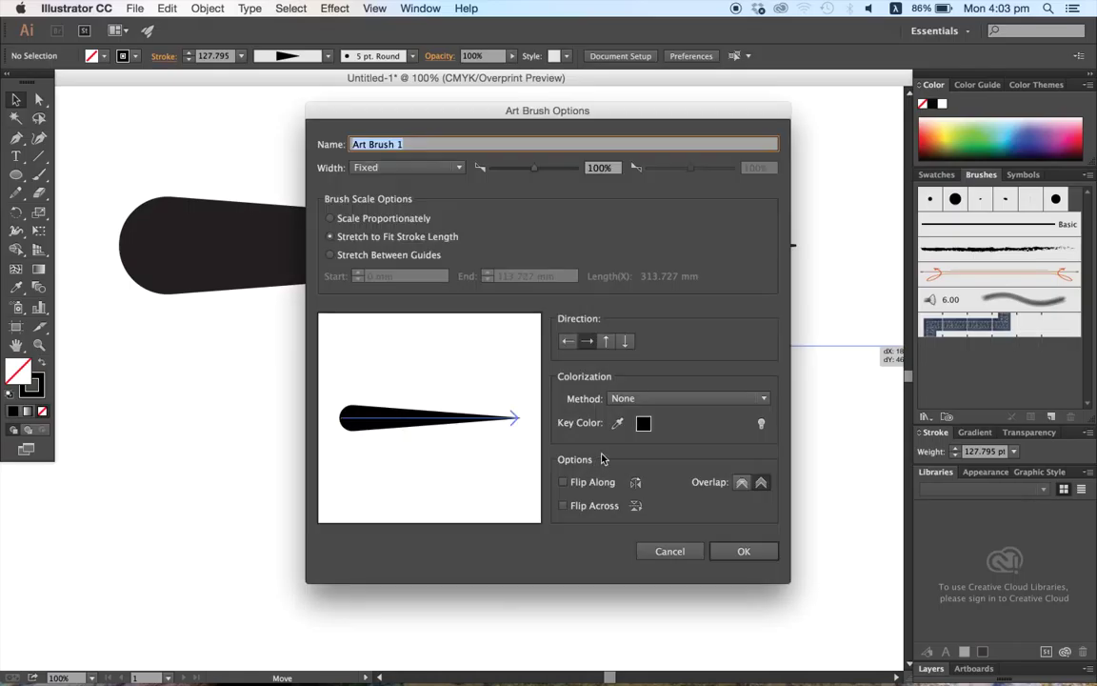
pyautogui.click(745, 554)
# Delete the original tapered line from the canvas
pyautogui.click(611, 417)
pyautogui.moveTo(477, 165); pyautogui.dragTo(565, 322)
pyautogui.press('Delete')
pyautogui.press('super+minus')
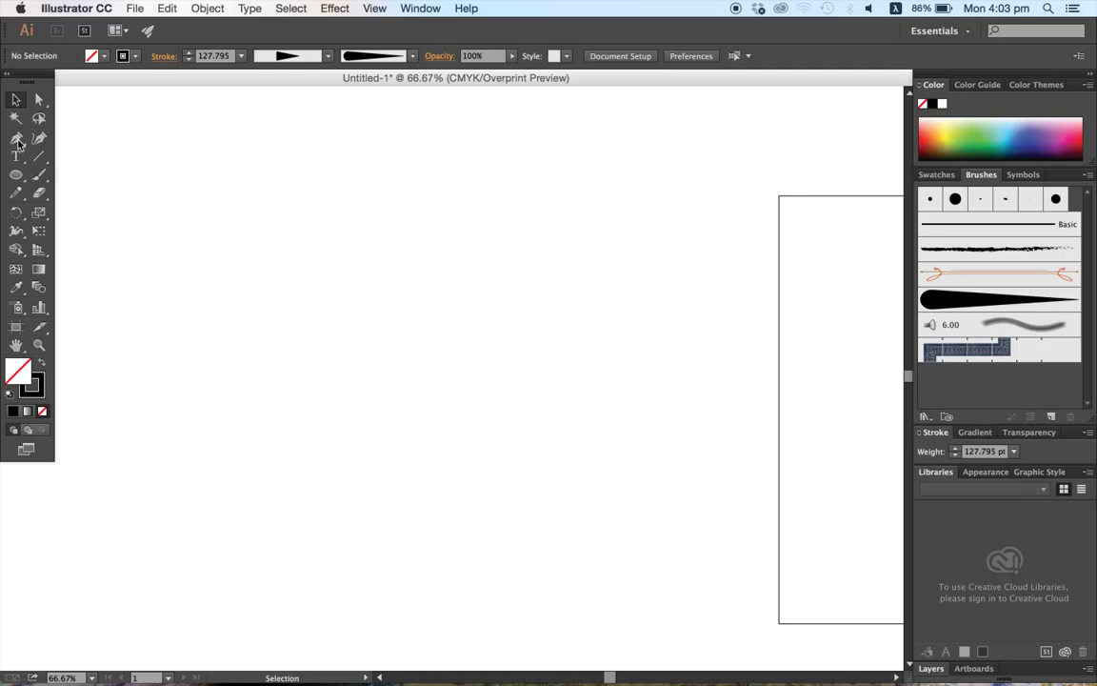
# Draw a wavy freehand pencil path with a curled end and apply the tapered Art Brush 1 to it
pyautogui.click(16, 192)
pyautogui.moveTo(262, 226)
pyautogui.mouseDown()
pyautogui.moveTo(244, 376)
pyautogui.moveTo(390, 370)
pyautogui.moveTo(359, 299)
pyautogui.moveTo(351, 335)
pyautogui.moveTo(412, 269)
pyautogui.moveTo(549, 407)
pyautogui.moveTo(601, 222)
pyautogui.moveTo(493, 247)
pyautogui.moveTo(571, 252)
pyautogui.mouseUp()
pyautogui.click(969, 297)
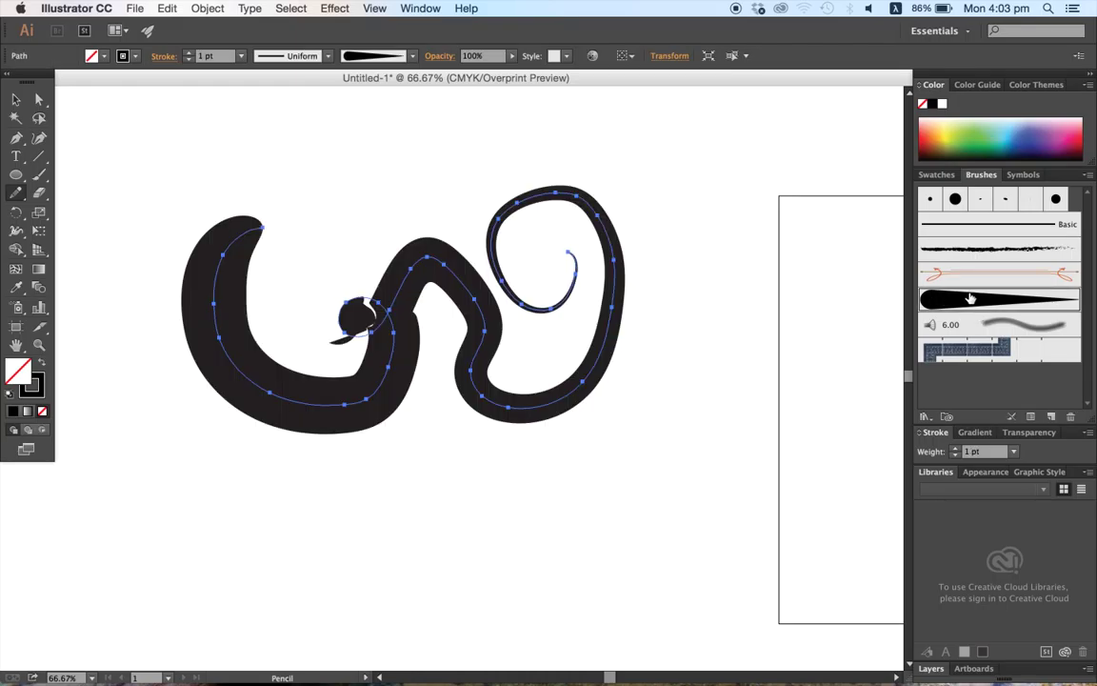
pyautogui.click(16, 99)
pyautogui.click(334, 246)
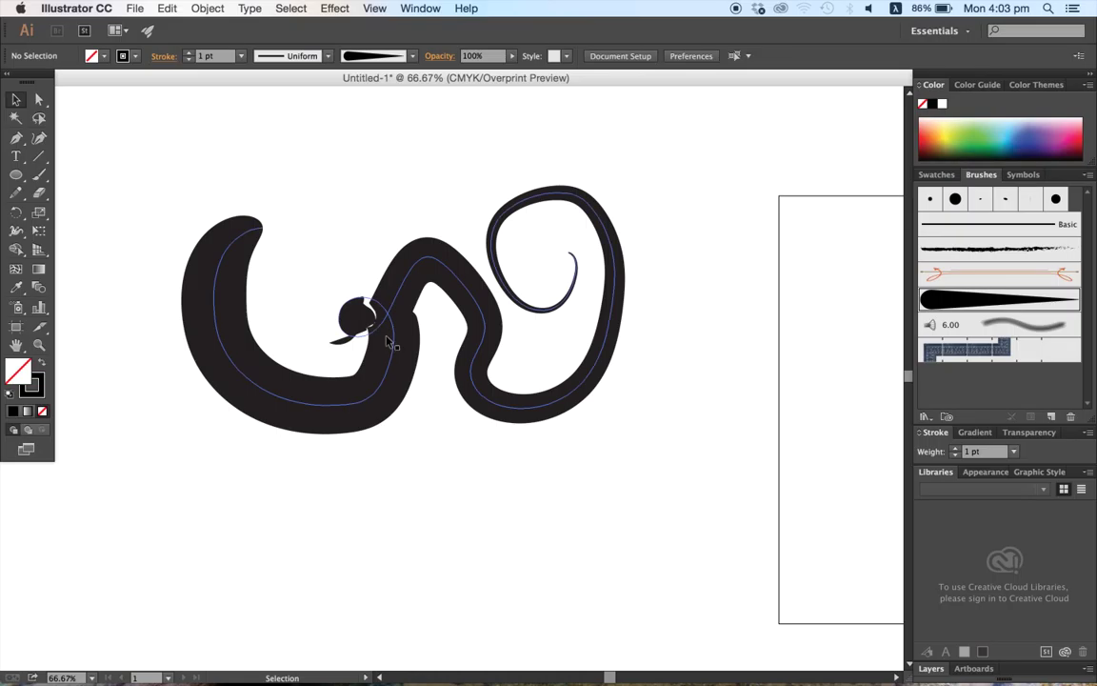
# Delete the wavy tapered brush stroke from the canvas
pyautogui.moveTo(360, 160); pyautogui.dragTo(429, 241)
pyautogui.press('Delete')
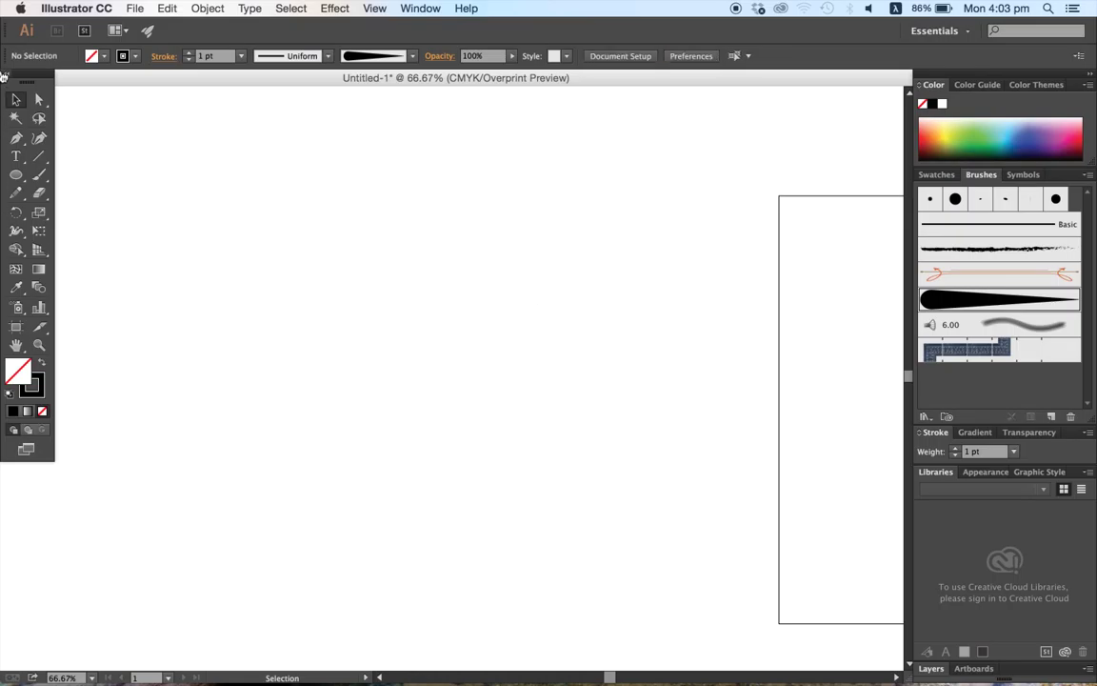
# Draw an inward-curling spiral with the Pencil tool, give it the tapered art brush, and deselect it
pyautogui.click(16, 193)
pyautogui.moveTo(340, 356)
pyautogui.mouseDown()
pyautogui.moveTo(375, 180)
pyautogui.moveTo(496, 303)
pyautogui.moveTo(408, 304)
pyautogui.moveTo(419, 229)
pyautogui.moveTo(425, 268)
pyautogui.mouseUp()
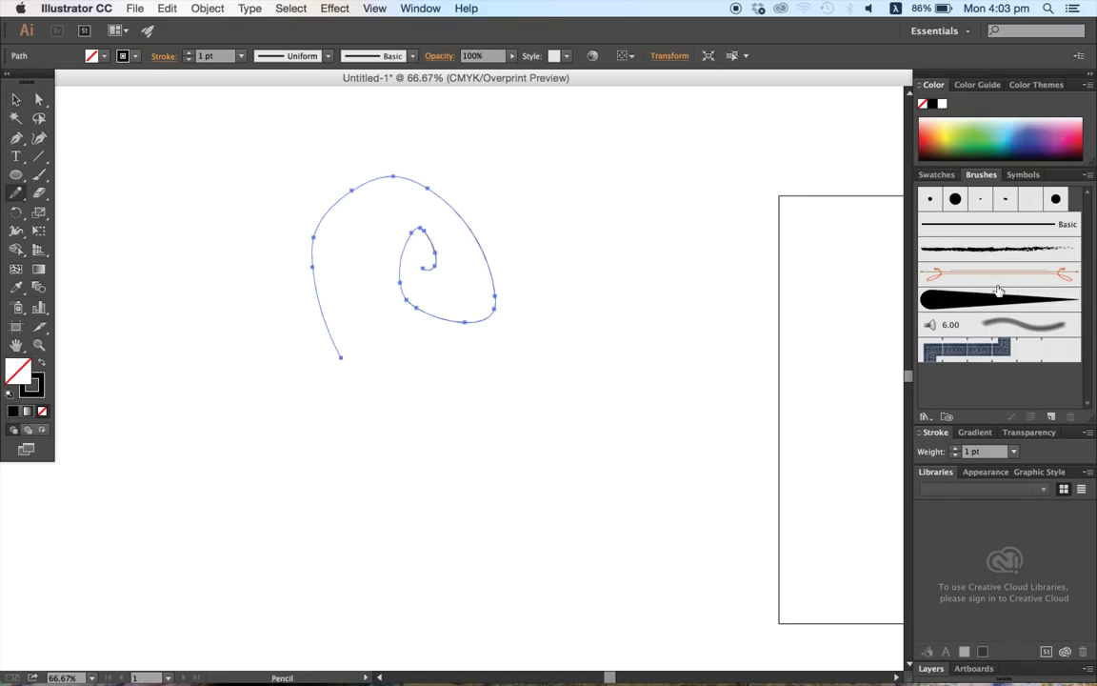
pyautogui.click(962, 300)
pyautogui.click(16, 100)
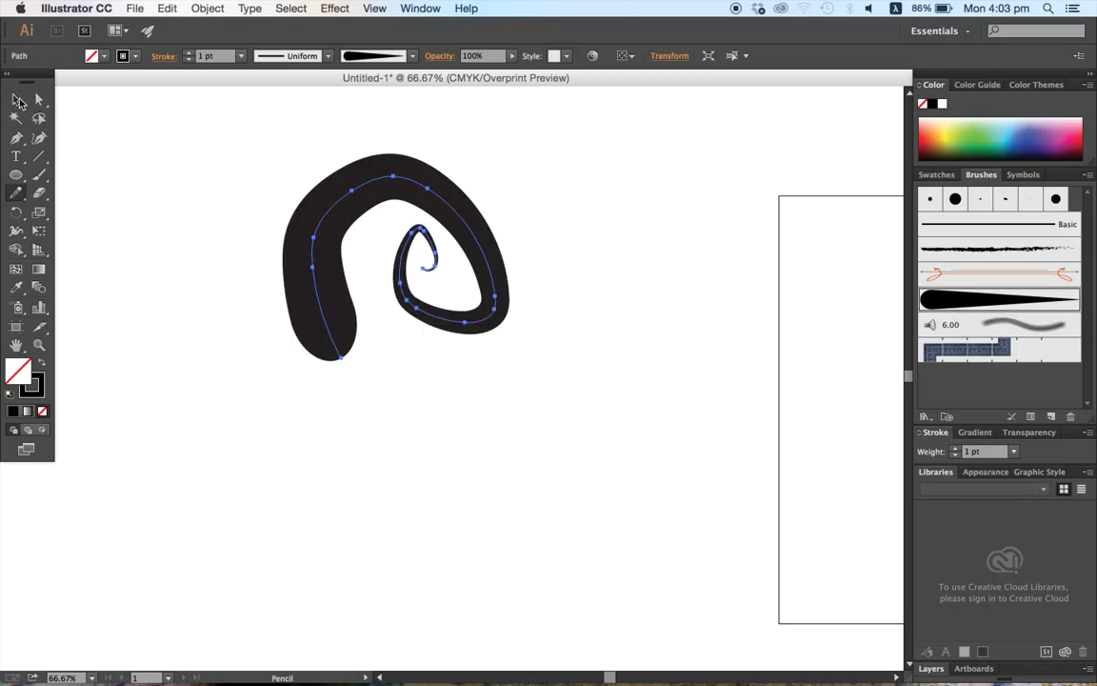
pyautogui.click(174, 150)
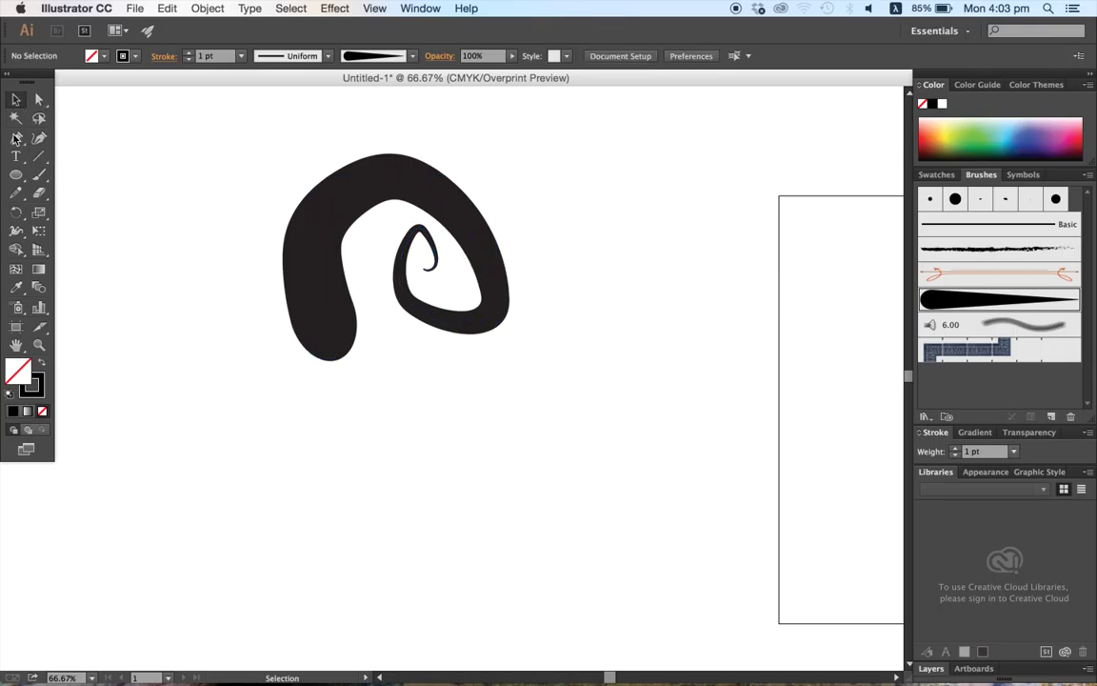
# Draw a winding pencil path with a curled end below the spiral and give it the same tapered art brush
pyautogui.click(16, 194)
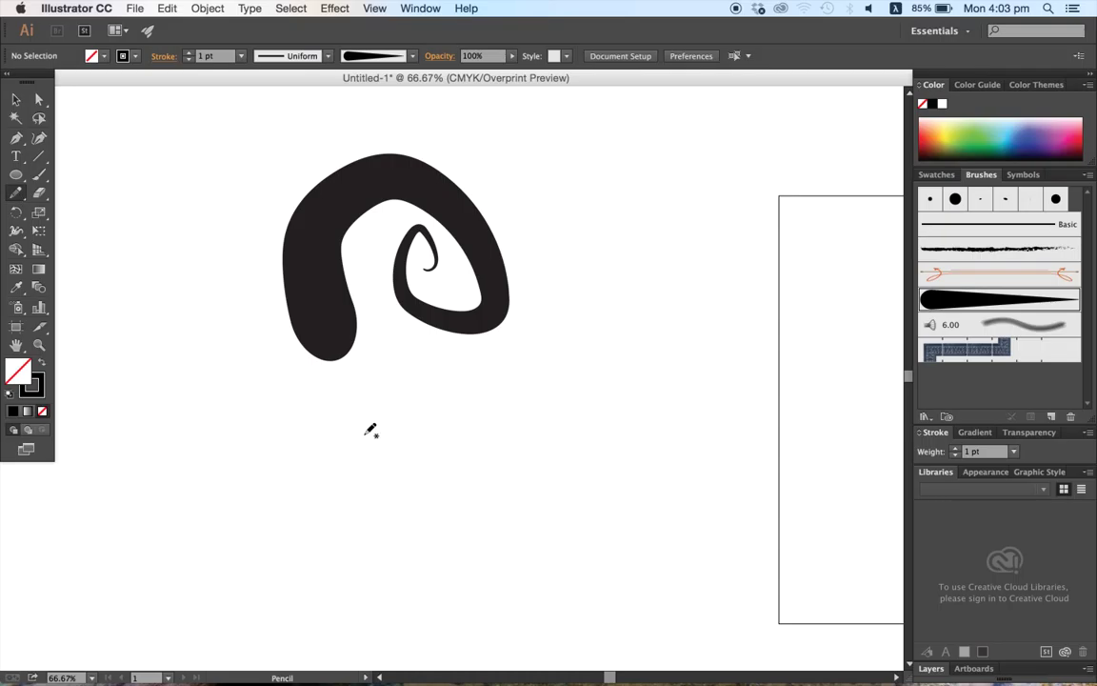
pyautogui.moveTo(357, 429)
pyautogui.mouseDown()
pyautogui.moveTo(487, 522)
pyautogui.moveTo(522, 413)
pyautogui.moveTo(597, 351)
pyautogui.moveTo(611, 478)
pyautogui.moveTo(707, 454)
pyautogui.moveTo(713, 311)
pyautogui.moveTo(678, 332)
pyautogui.mouseUp()
pyautogui.click(967, 301)
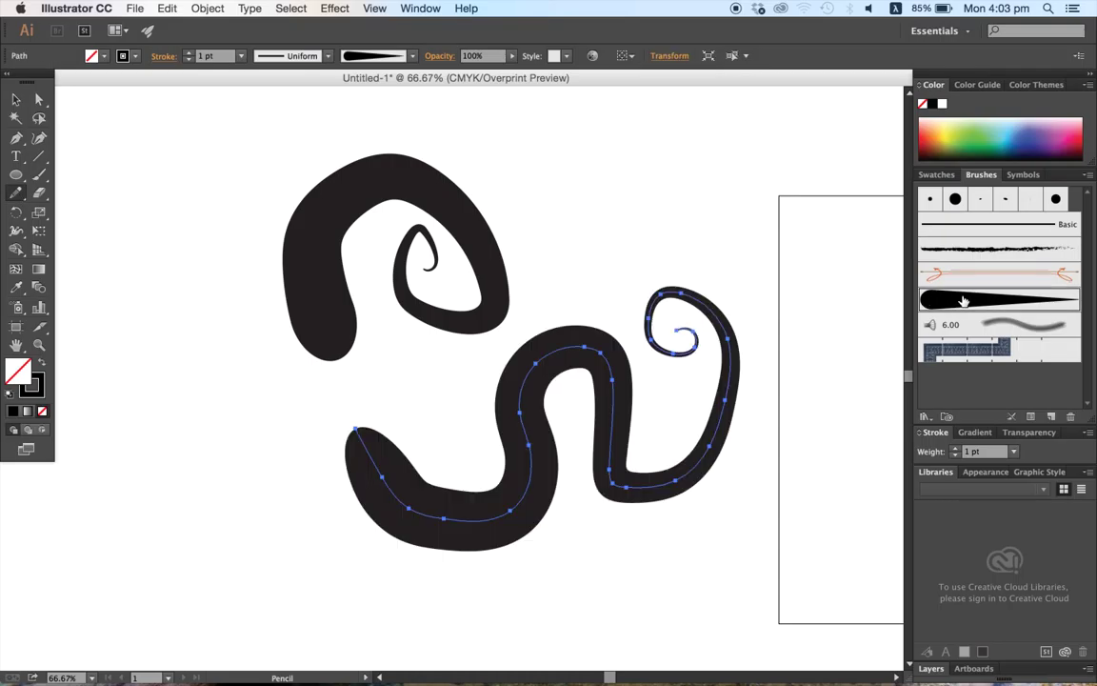
pyautogui.click(16, 99)
pyautogui.click(165, 162)
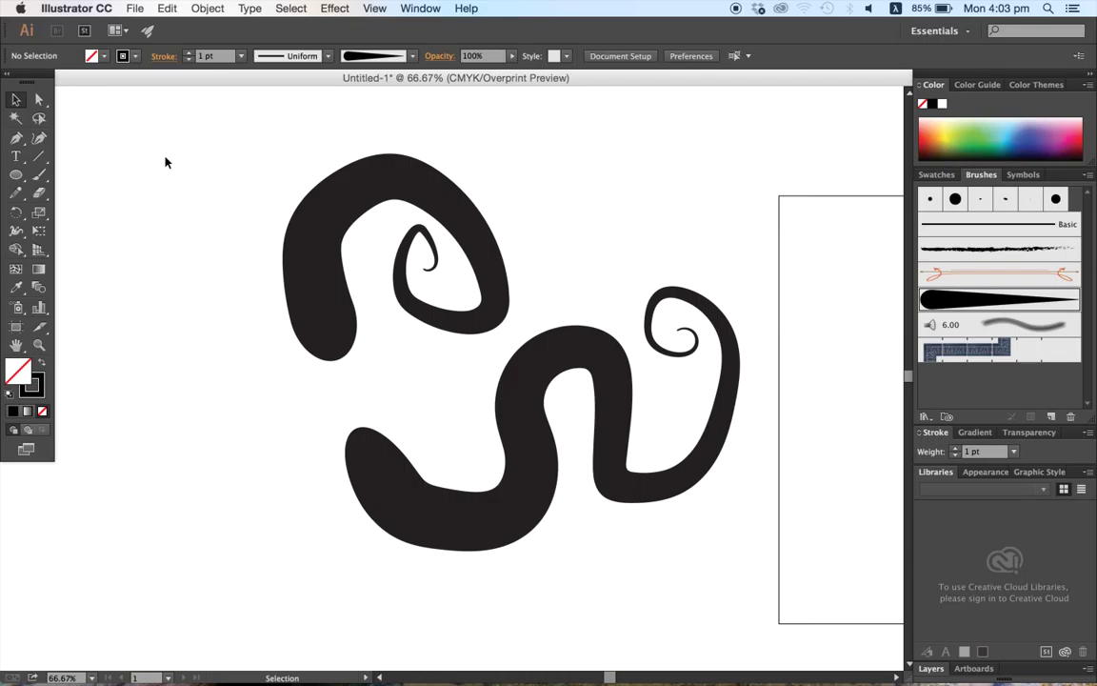
# Delete both the spiral and the winding brush stroke
pyautogui.moveTo(234, 166)
pyautogui.mouseDown()
pyautogui.moveTo(617, 502)
pyautogui.moveTo(705, 545)
pyautogui.mouseUp()
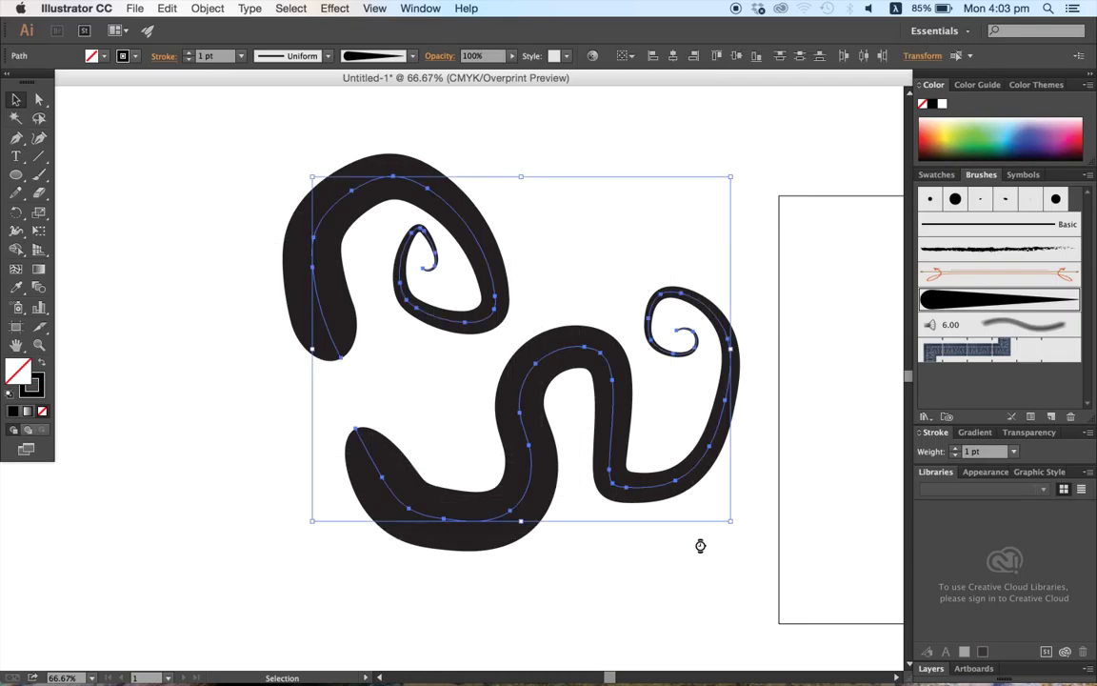
pyautogui.press('Delete')
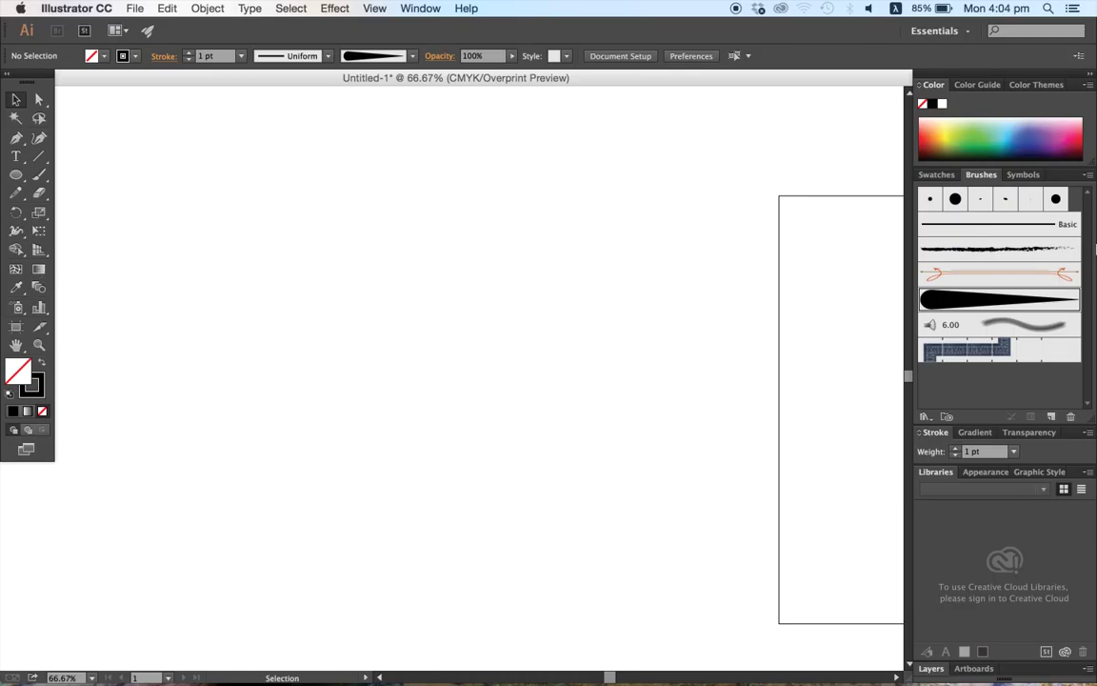
# Draw a square about 178 mm wide with no stroke and fill it with the default white-to-black linear gradient
pyautogui.click(975, 433)
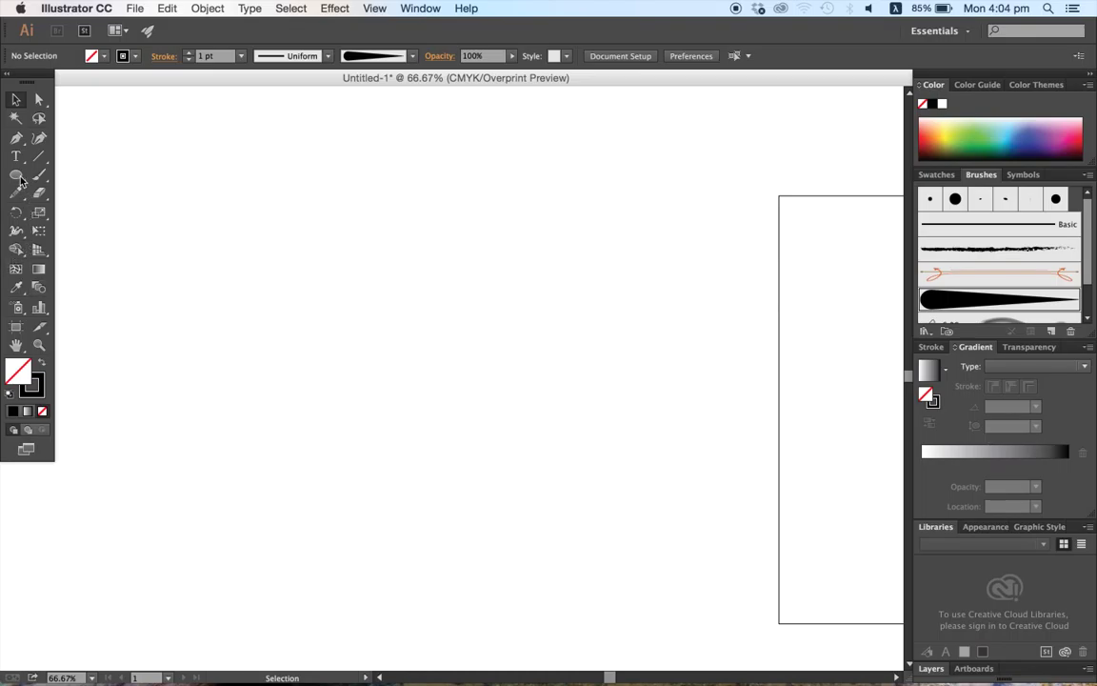
pyautogui.moveTo(21, 181); pyautogui.dragTo(76, 161)
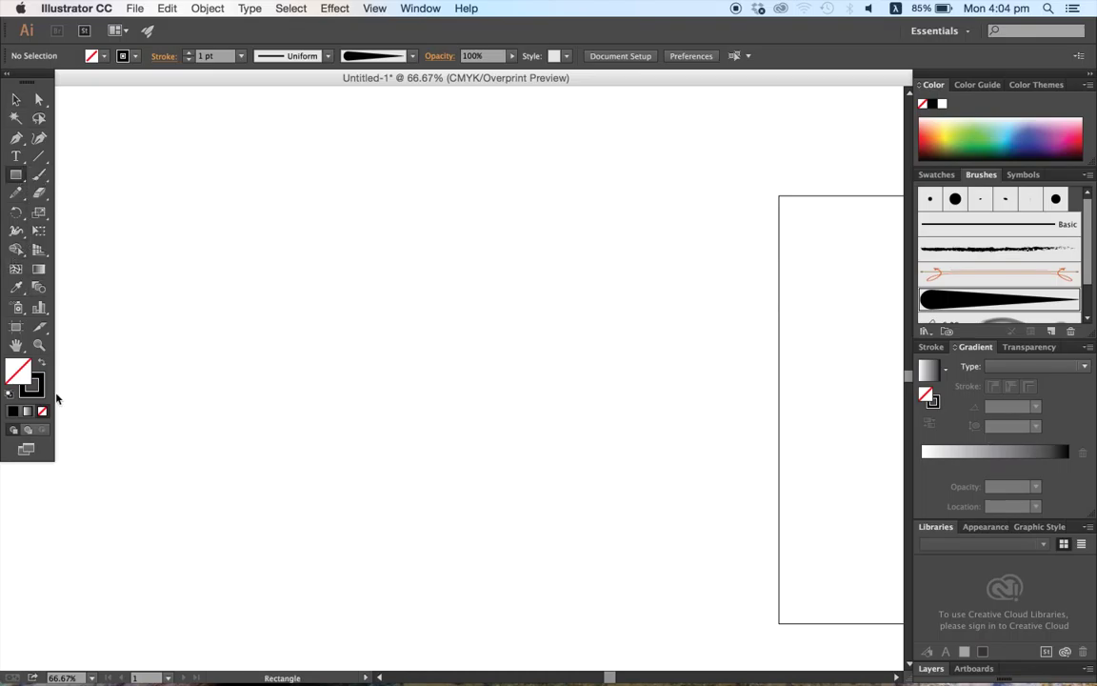
pyautogui.click(42, 366)
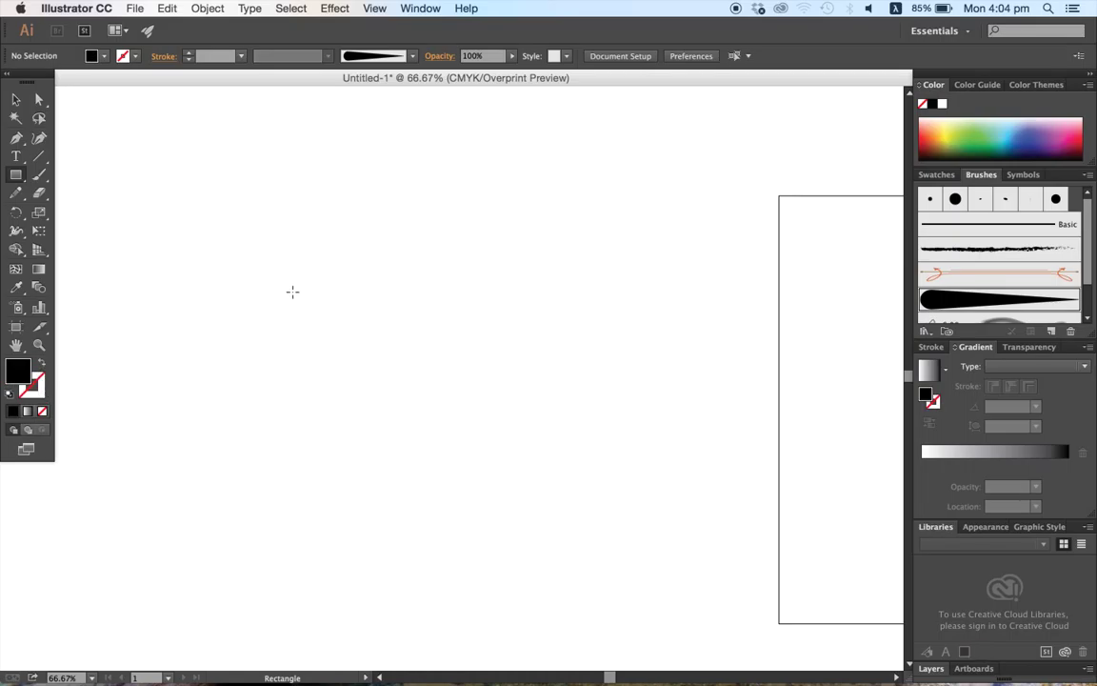
pyautogui.moveTo(297, 264); pyautogui.dragTo(554, 445)
pyautogui.click(16, 99)
pyautogui.click(225, 165)
pyautogui.click(408, 400)
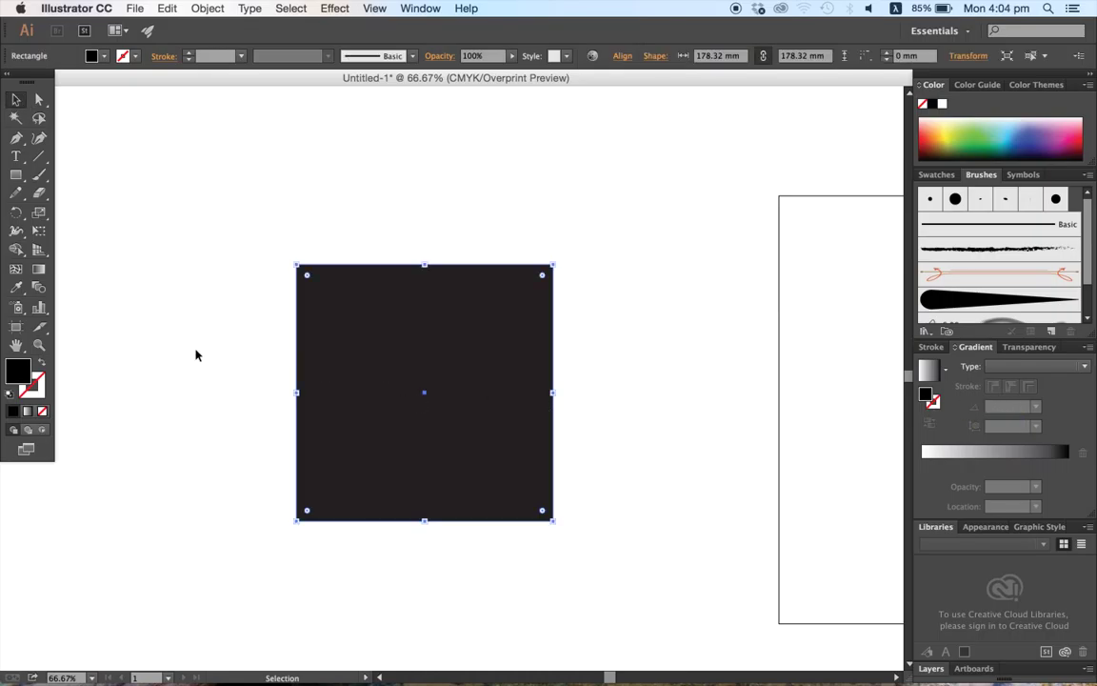
pyautogui.click(960, 459)
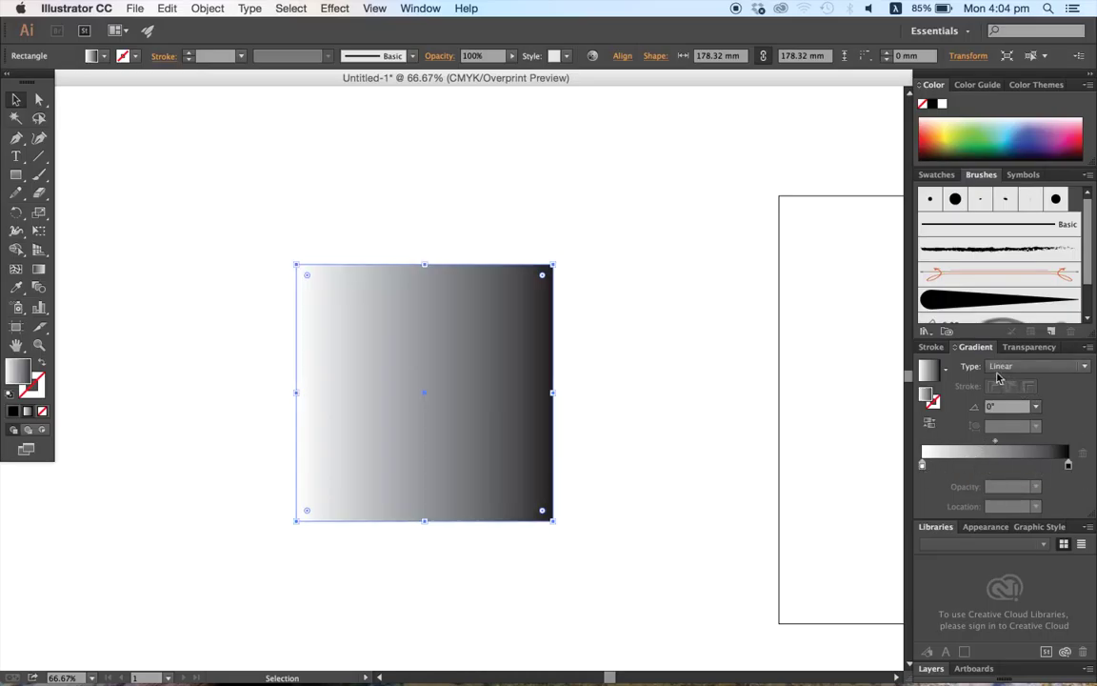
# Switch the square's gradient type to Radial and back to Linear
pyautogui.click(1035, 367)
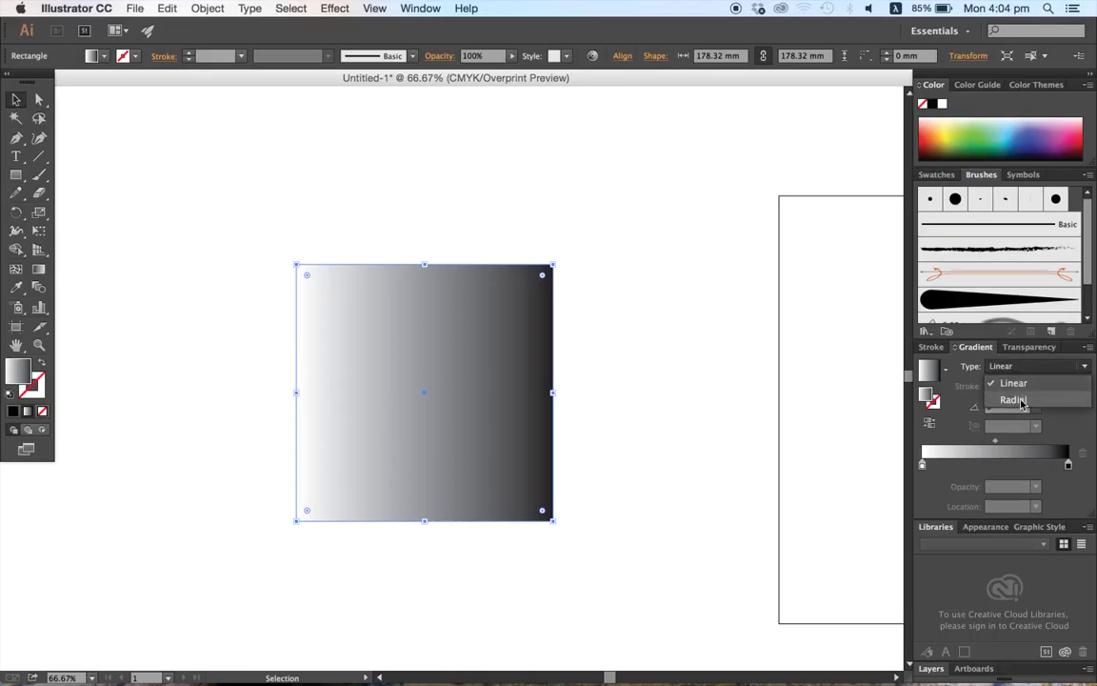
pyautogui.click(1015, 400)
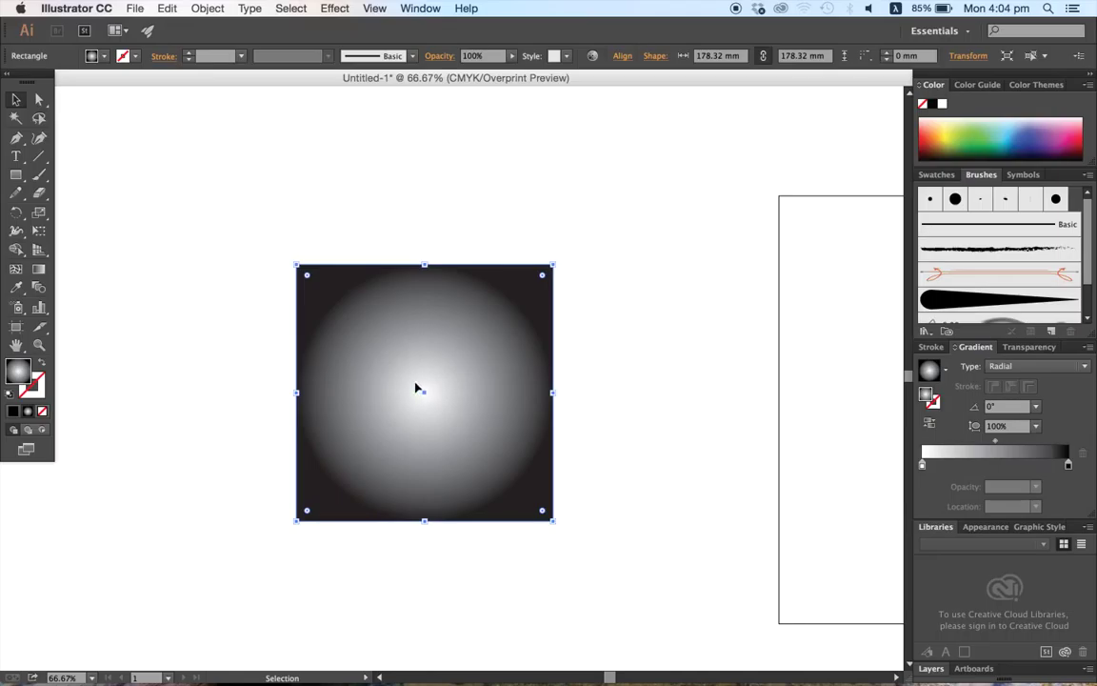
pyautogui.click(1019, 366)
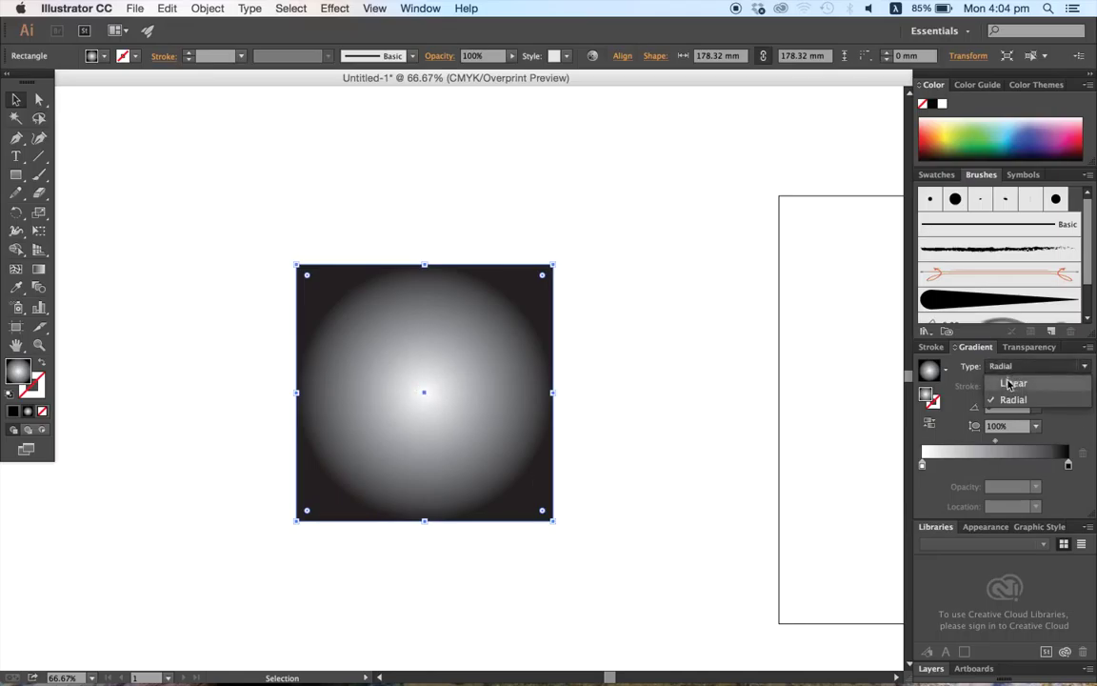
pyautogui.click(1015, 385)
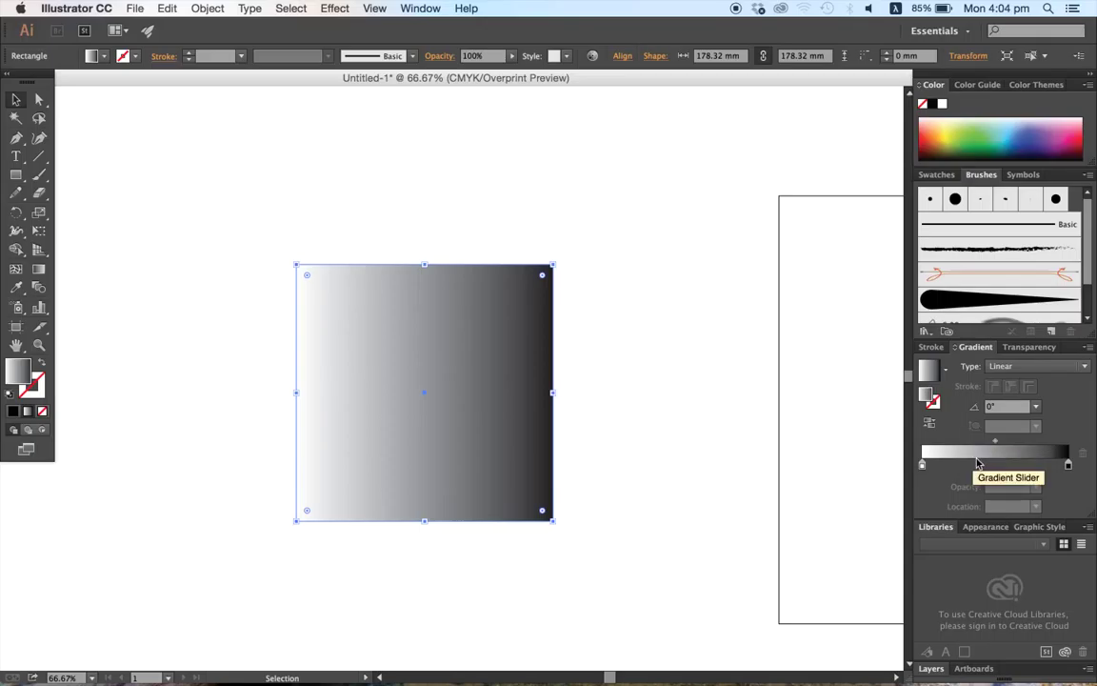
# Select the gradient's white starting stop and change its colour mode from Grayscale to CMYK
pyautogui.doubleClick(922, 465)
pyautogui.click(923, 467)
pyautogui.doubleClick(923, 467)
pyautogui.click(923, 466)
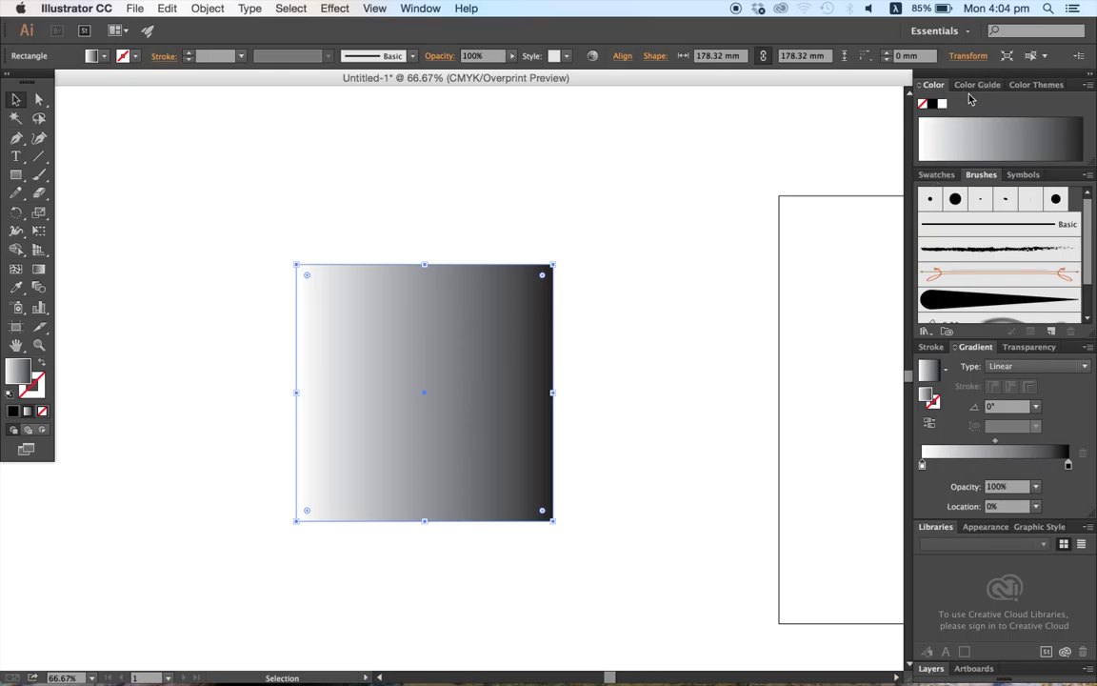
pyautogui.click(1088, 86)
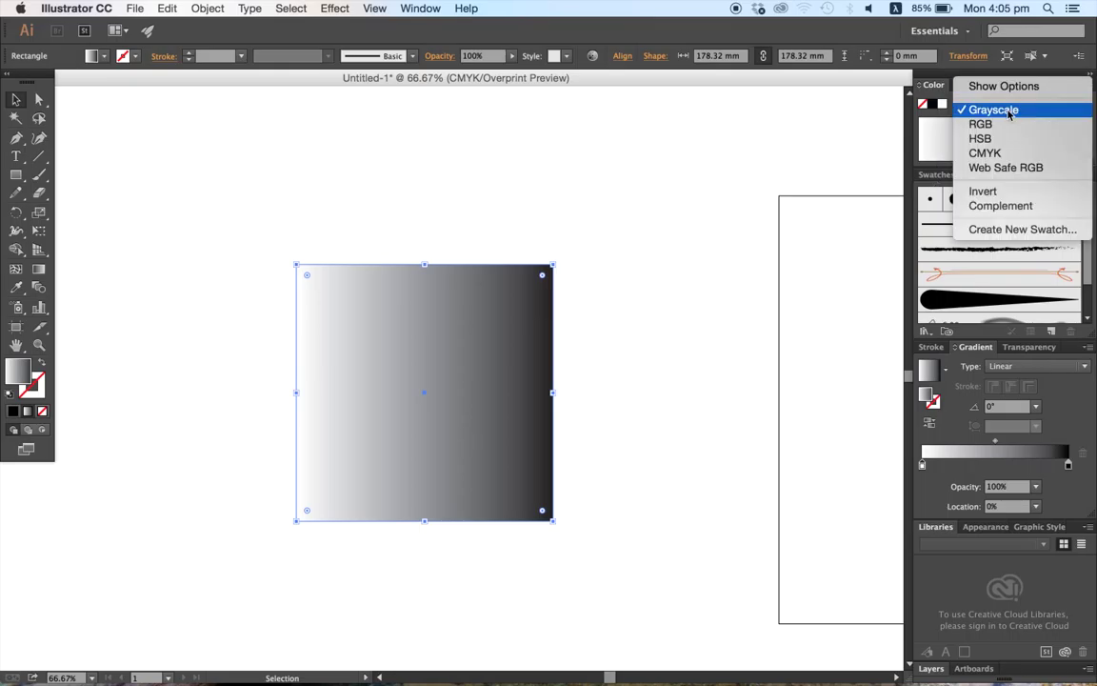
pyautogui.click(990, 152)
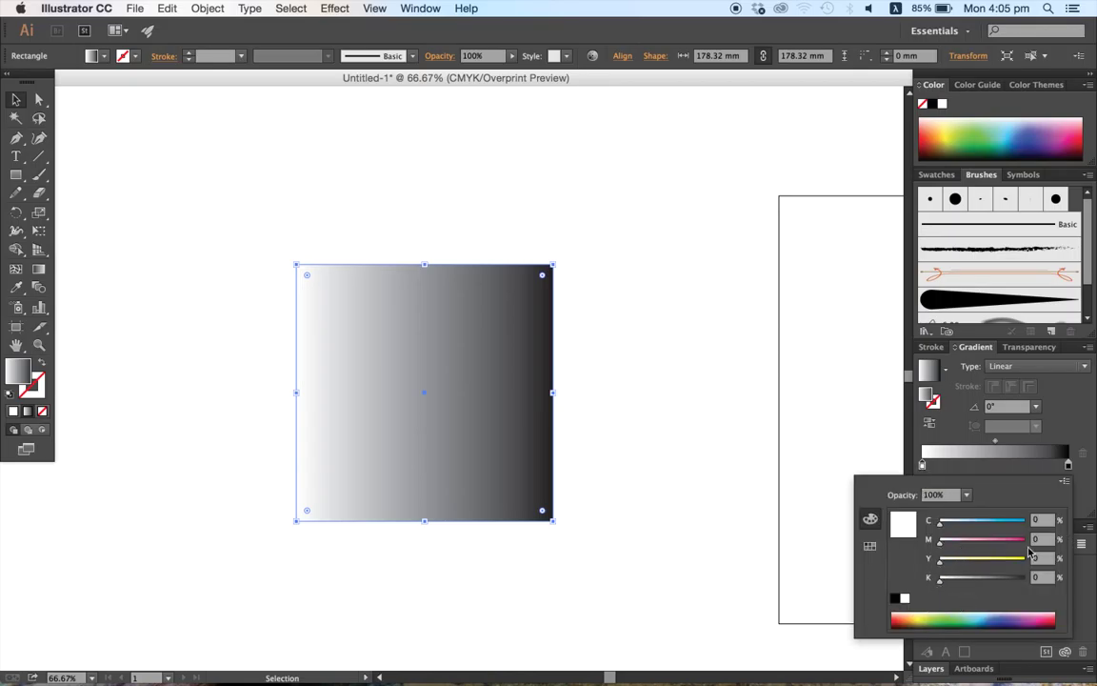
pyautogui.click(1064, 481)
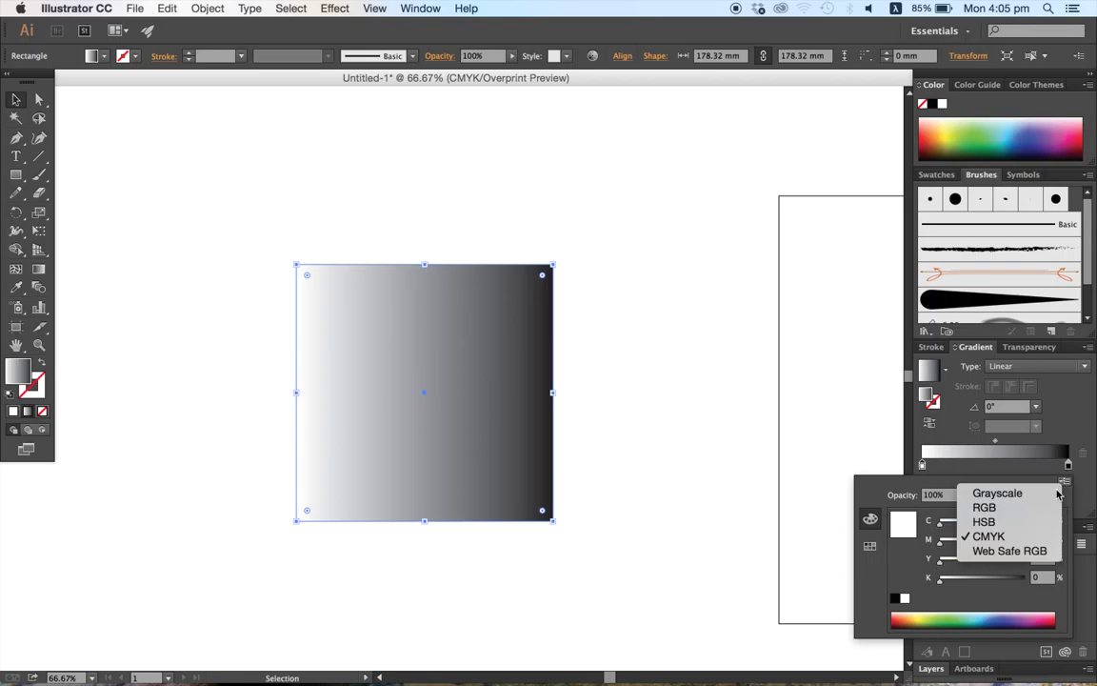
pyautogui.click(1011, 471)
pyautogui.click(921, 464)
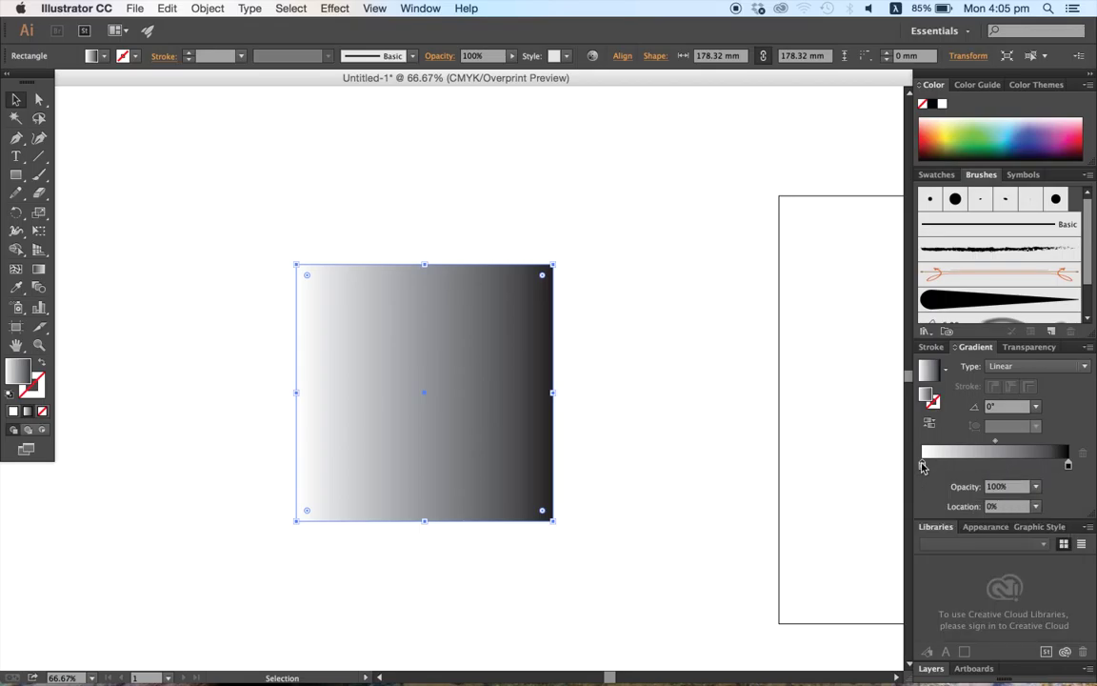
# Recolour the gradient from the swatches, with light blue as the starting stop and light green as the ending stop
pyautogui.click(936, 174)
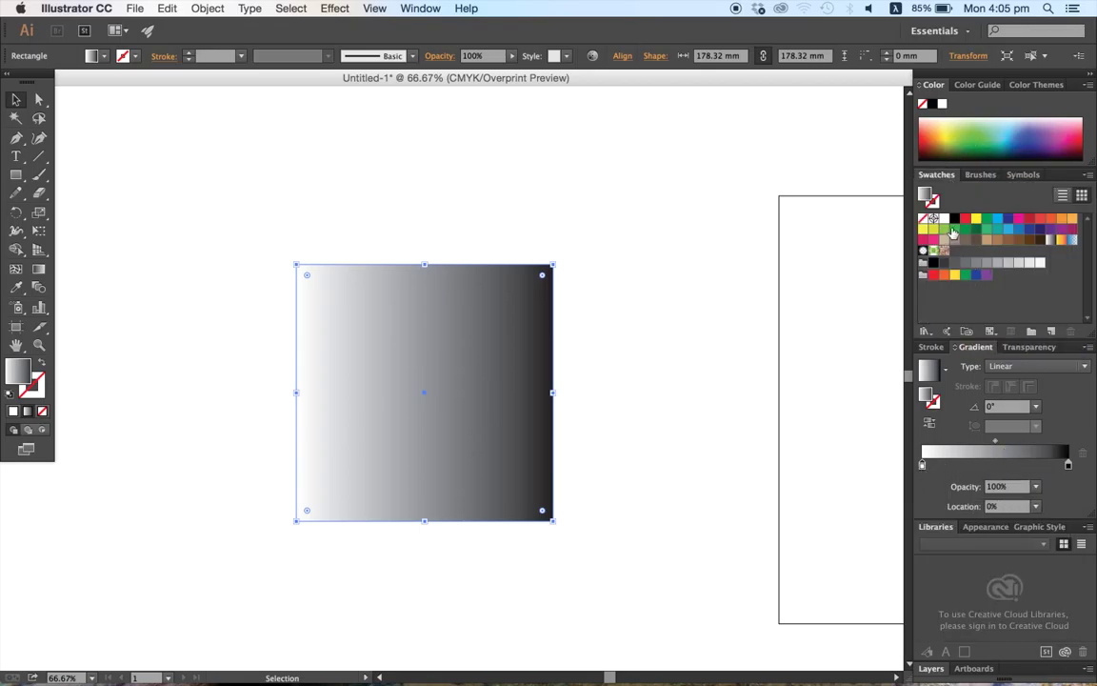
pyautogui.click(1007, 228)
pyautogui.moveTo(993, 423); pyautogui.dragTo(920, 466)
pyautogui.click(921, 466)
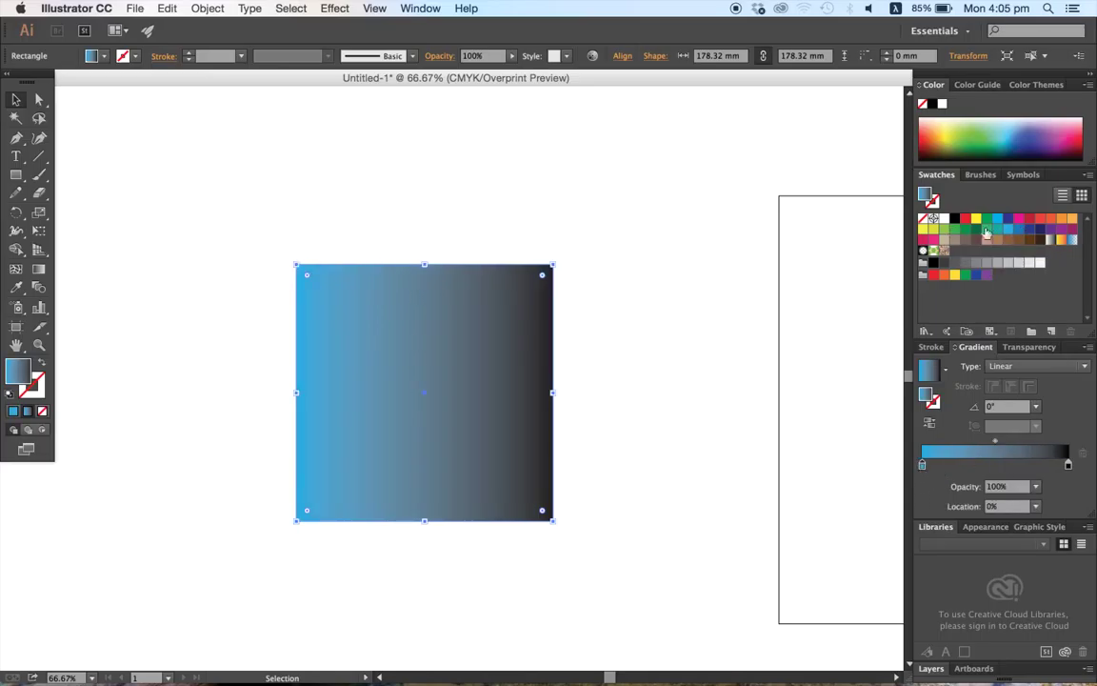
pyautogui.moveTo(946, 235); pyautogui.dragTo(1074, 500)
pyautogui.moveTo(1029, 467); pyautogui.dragTo(1093, 473)
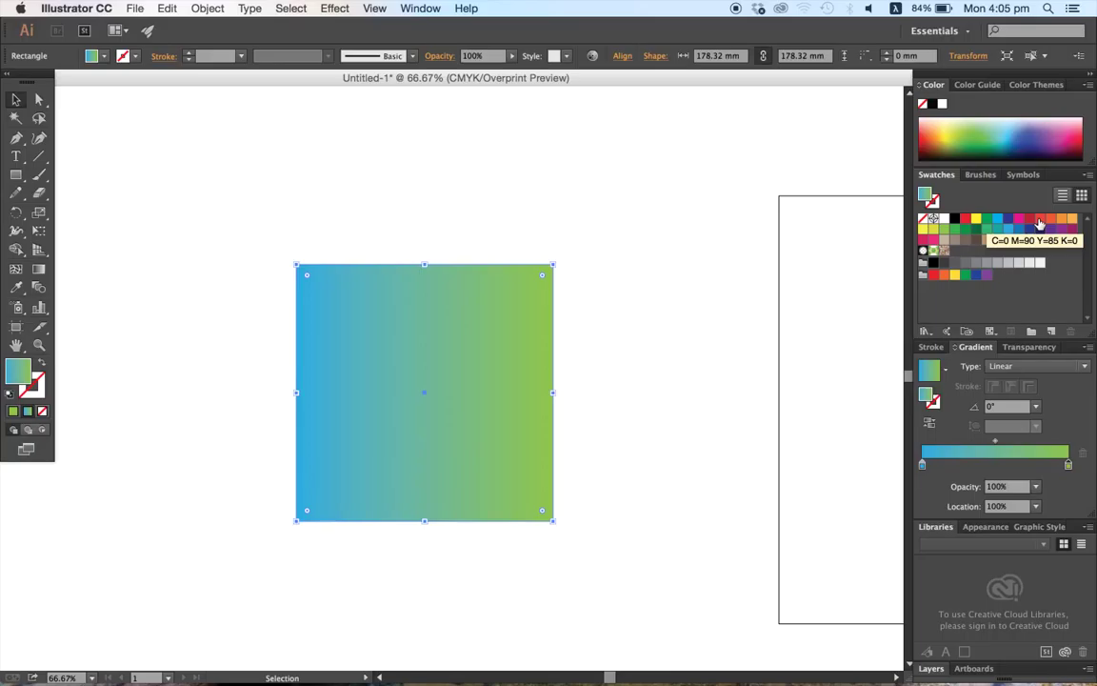
# Adjust the green ending stop's colour by setting cyan to 17% and black to 17%
pyautogui.doubleClick(1068, 465)
pyautogui.moveTo(944, 586)
pyautogui.mouseDown()
pyautogui.moveTo(993, 584)
pyautogui.moveTo(955, 583)
pyautogui.mouseUp()
pyautogui.click(957, 523)
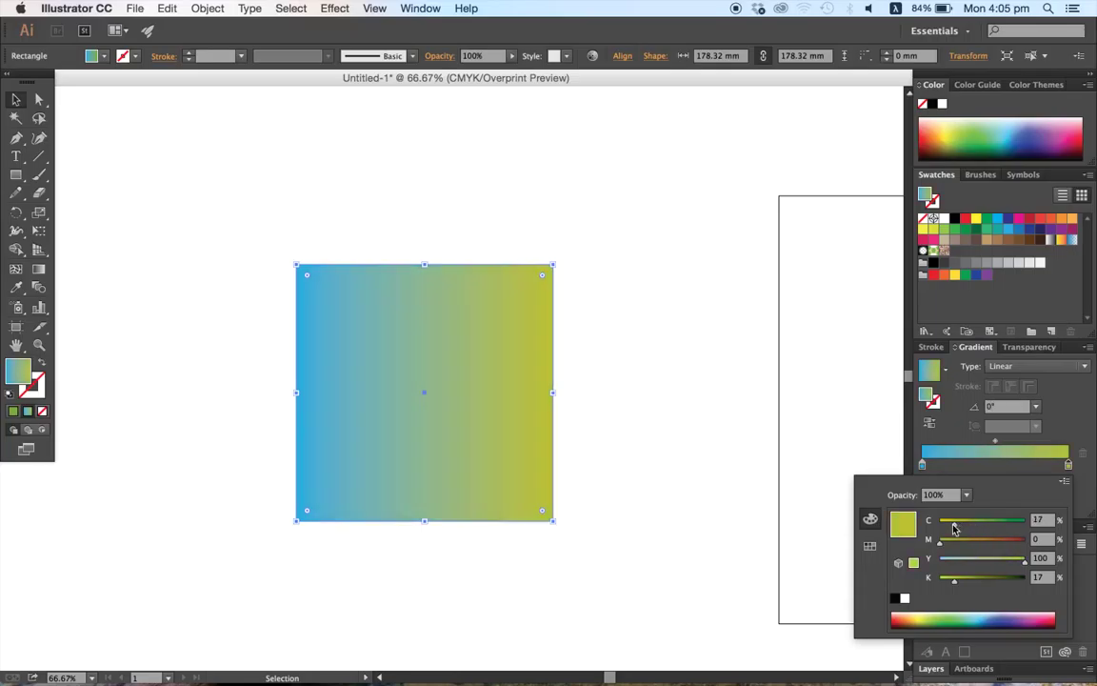
pyautogui.click(952, 443)
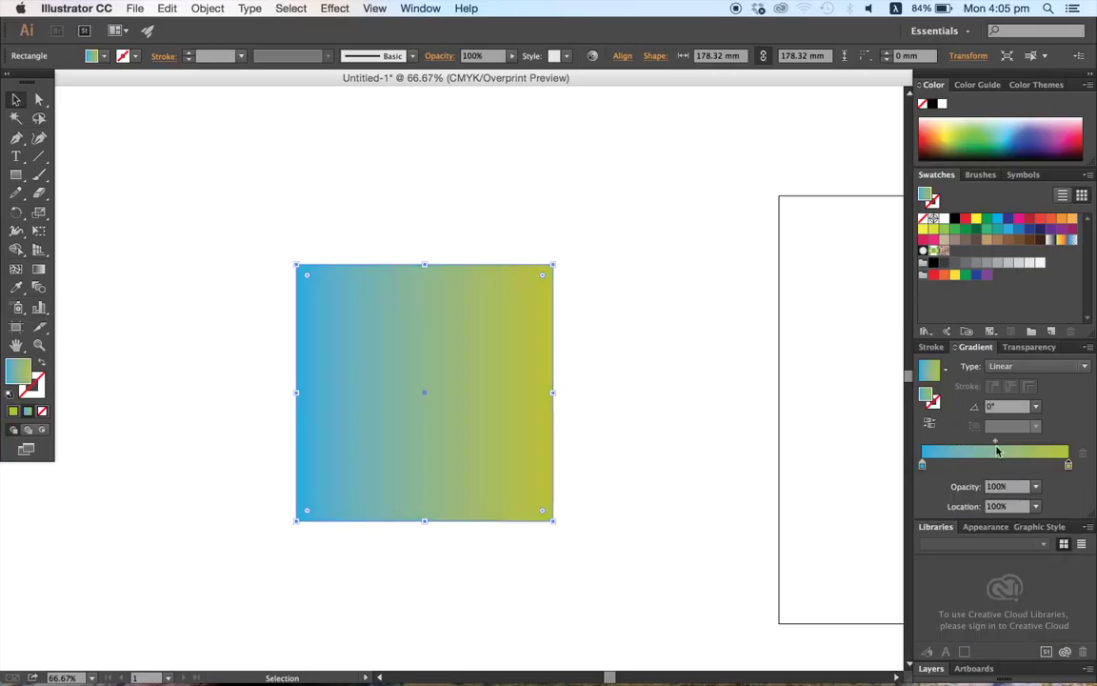
# Try the gradient midpoint at 76.57% and a red swatch as a middle colour stop, and remove that stop
pyautogui.moveTo(997, 446); pyautogui.dragTo(1035, 444)
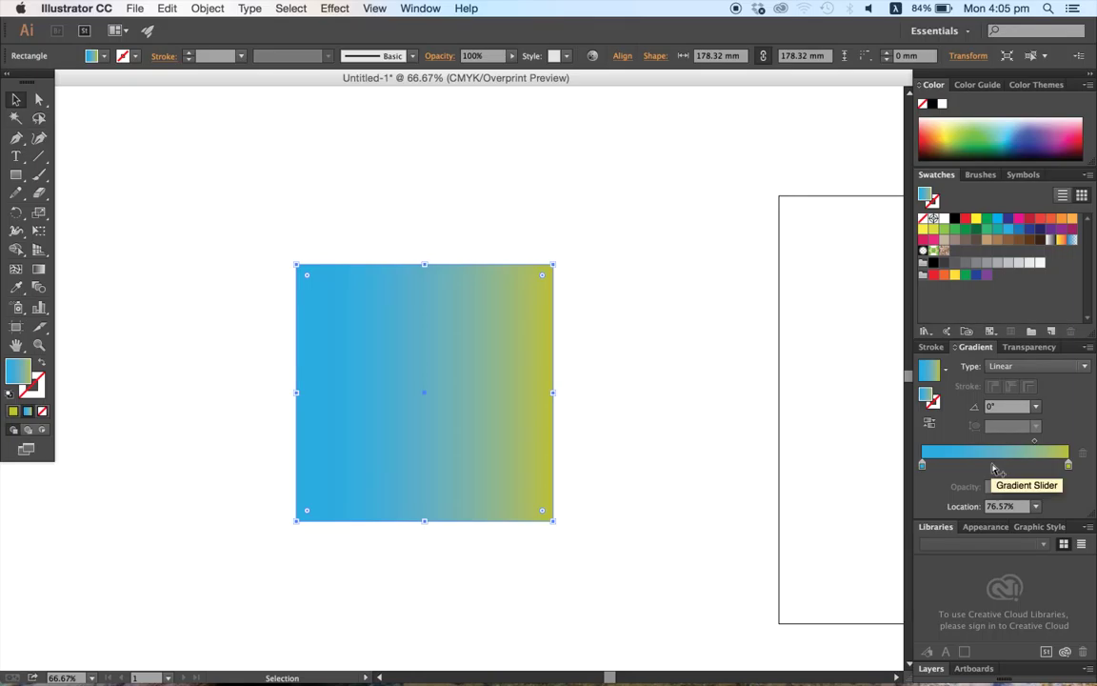
pyautogui.moveTo(1040, 218); pyautogui.dragTo(958, 445)
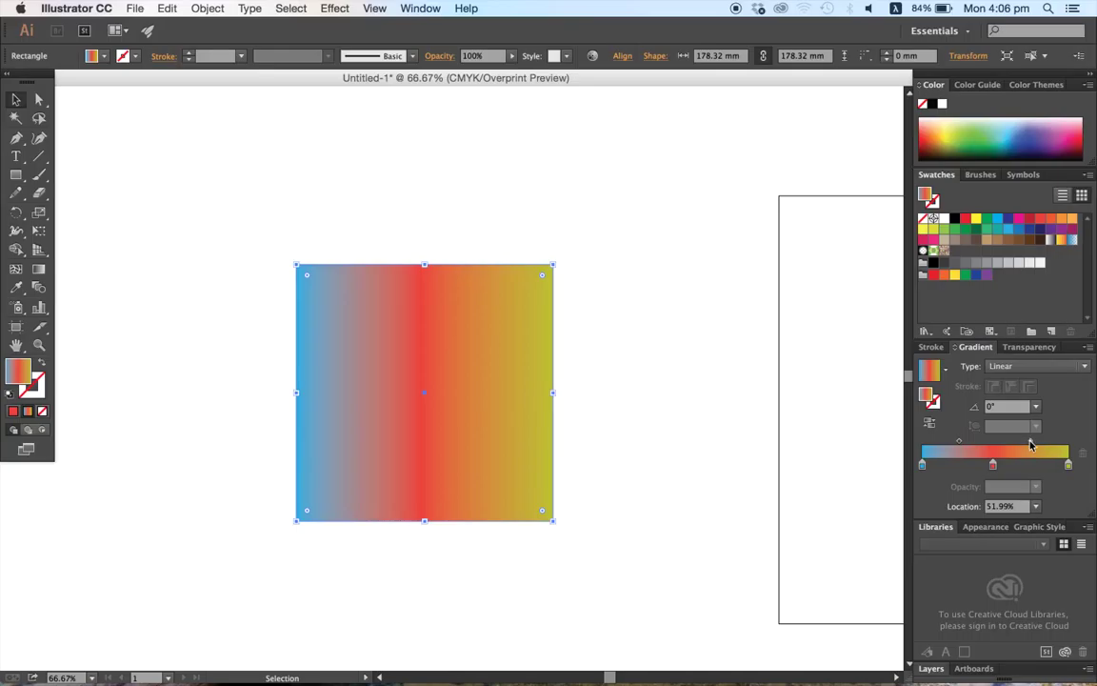
pyautogui.moveTo(1030, 444); pyautogui.dragTo(943, 487)
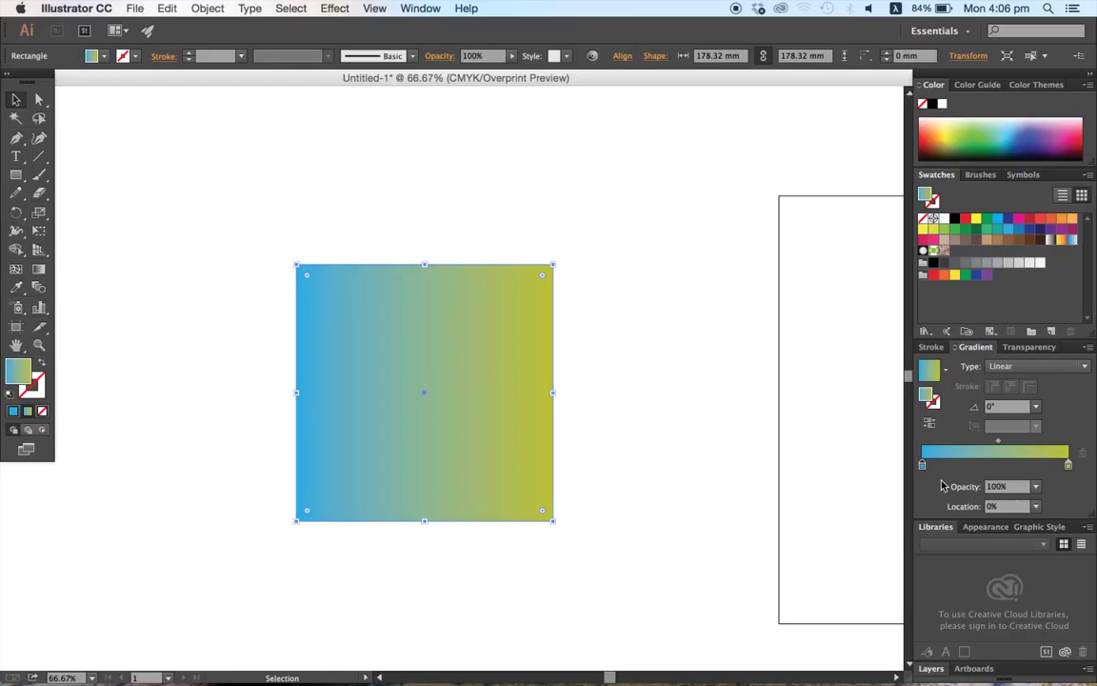
# Redirect the gradient diagonally from the square's upper-left area to its lower-right area with the Gradient tool, at about -44.3°
pyautogui.click(38, 272)
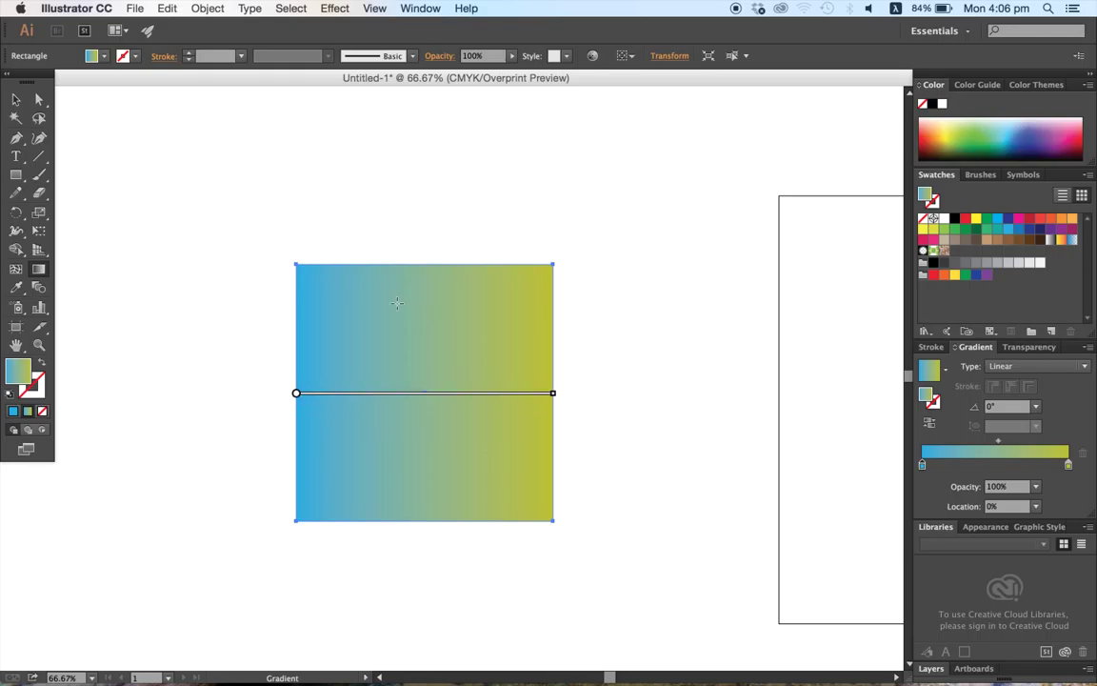
pyautogui.moveTo(342, 312); pyautogui.dragTo(524, 491)
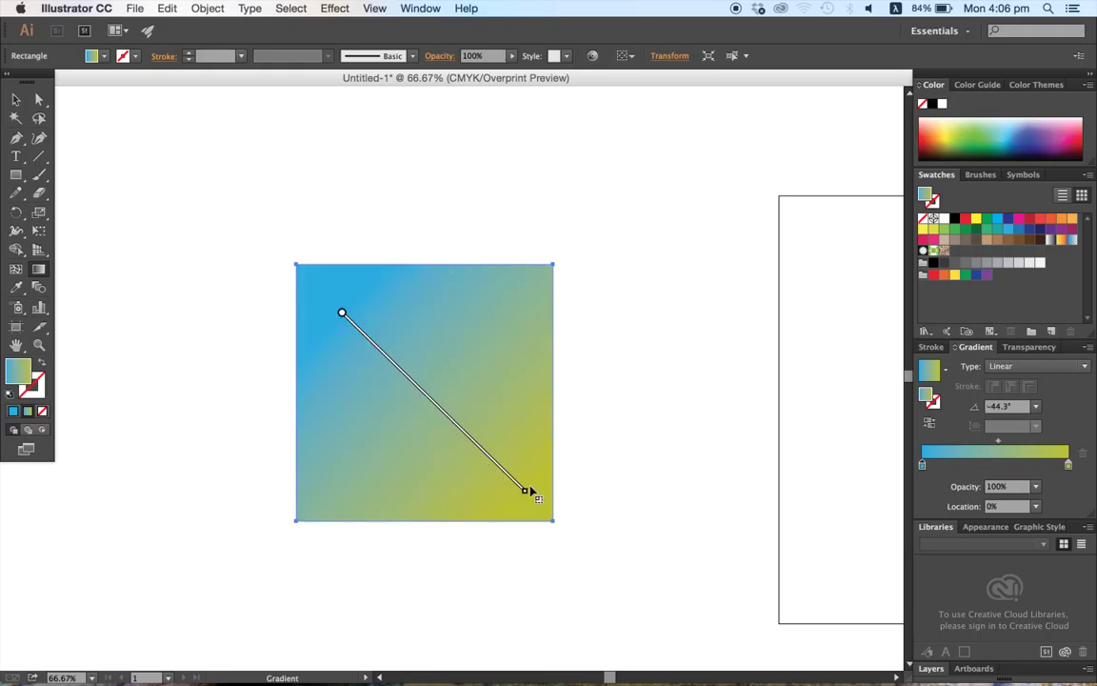
# Redirect the square's gradient in several directions with the Gradient tool, ending diagonally from its lower left to its upper right at about 38.7°
pyautogui.moveTo(487, 394); pyautogui.dragTo(519, 527)
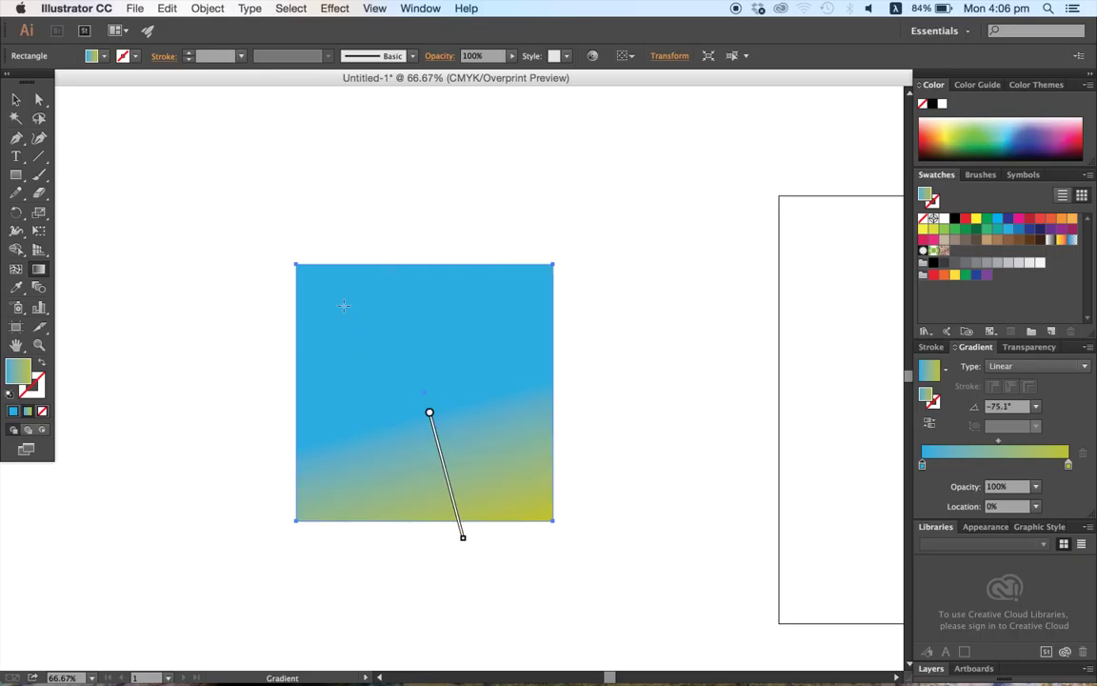
pyautogui.moveTo(376, 291); pyautogui.dragTo(452, 450)
pyautogui.moveTo(335, 465); pyautogui.dragTo(533, 302)
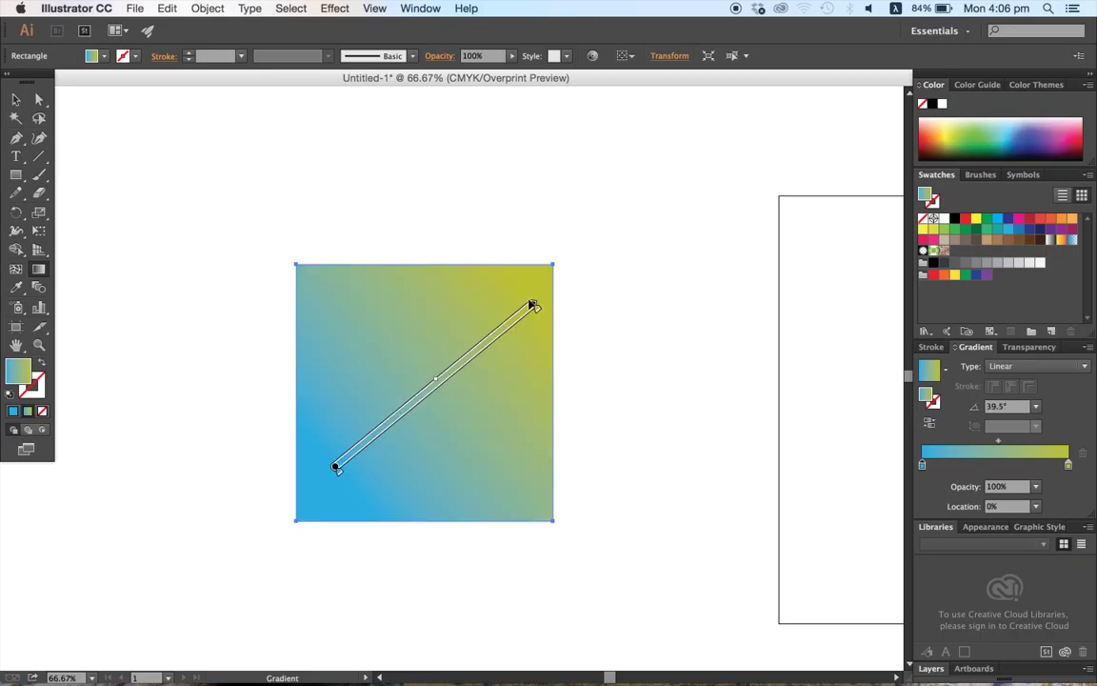
pyautogui.moveTo(438, 299); pyautogui.dragTo(413, 472)
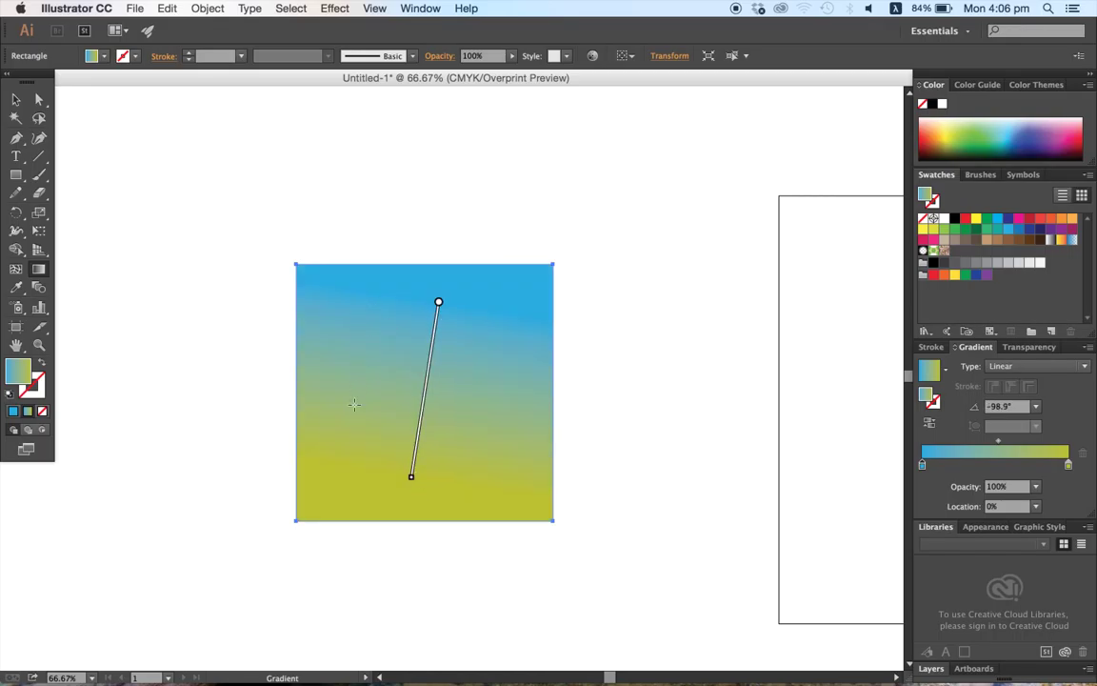
pyautogui.moveTo(365, 417); pyautogui.dragTo(511, 298)
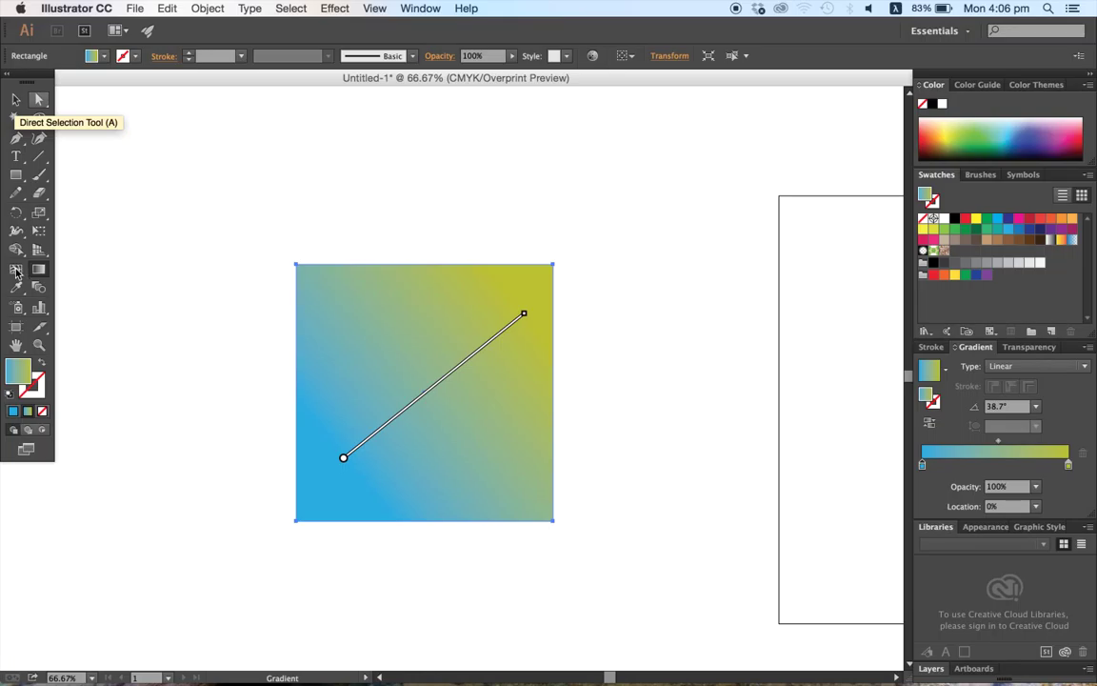
# Delete the gradient square and draw a rectangle about 205 mm wide and 158 mm high in its place
pyautogui.click(16, 99)
pyautogui.click(249, 199)
pyautogui.click(373, 331)
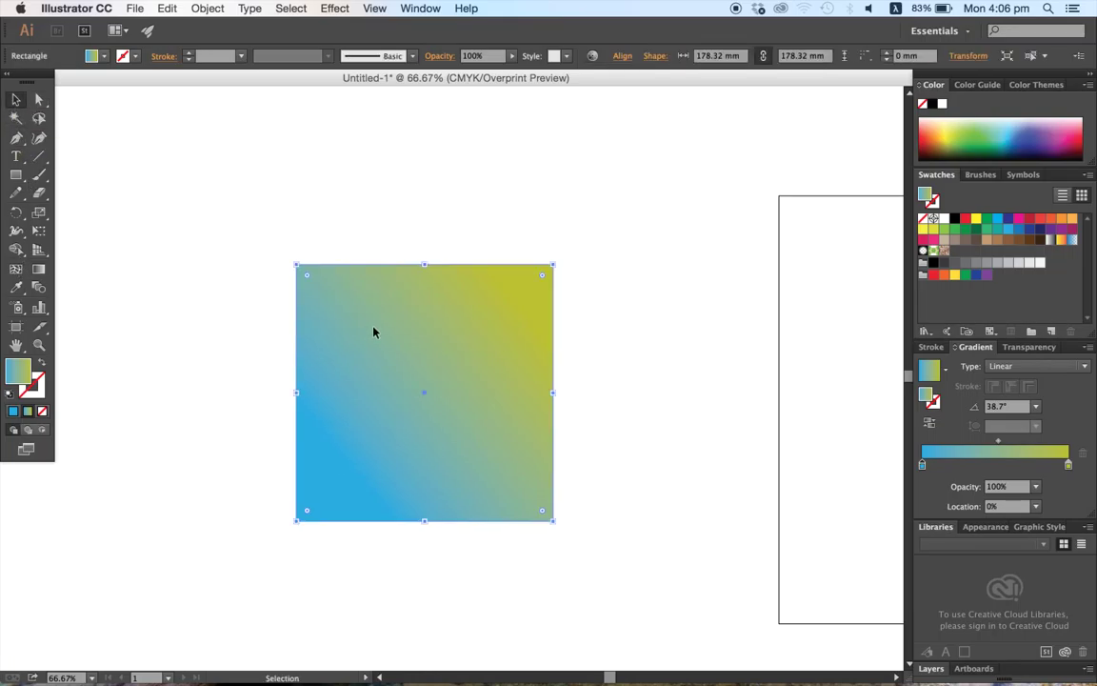
pyautogui.press('Delete')
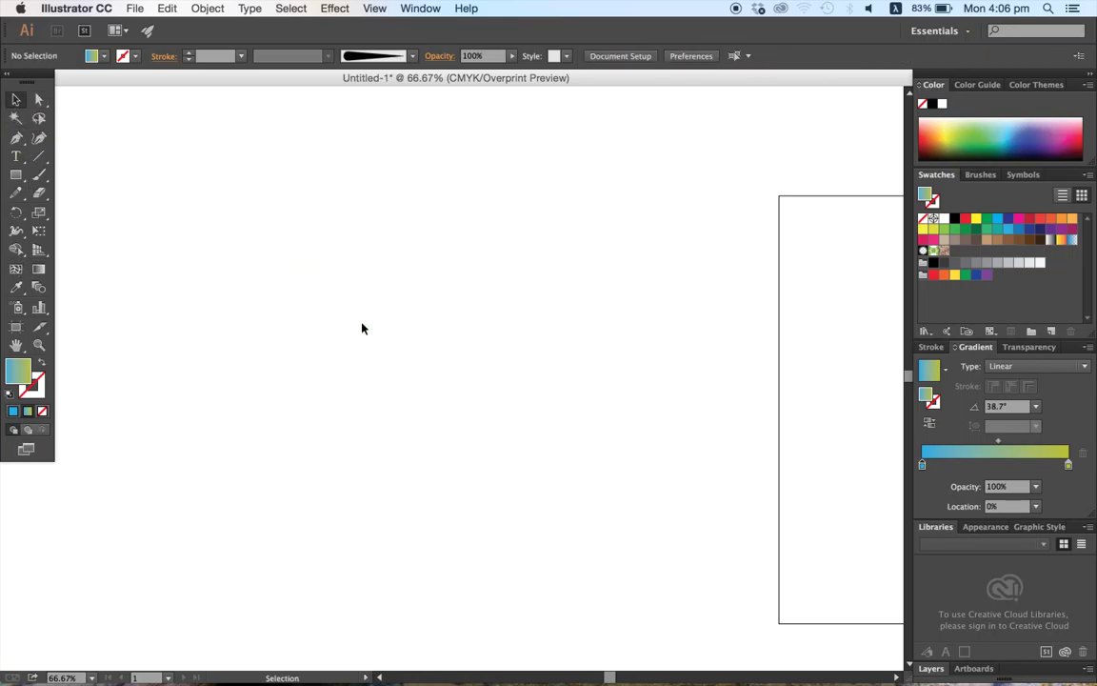
pyautogui.click(18, 178)
pyautogui.moveTo(292, 246); pyautogui.dragTo(589, 474)
# Add four interior mesh points to the rectangle with the Mesh tool, forming two horizontal and two vertical mesh lines
pyautogui.click(17, 268)
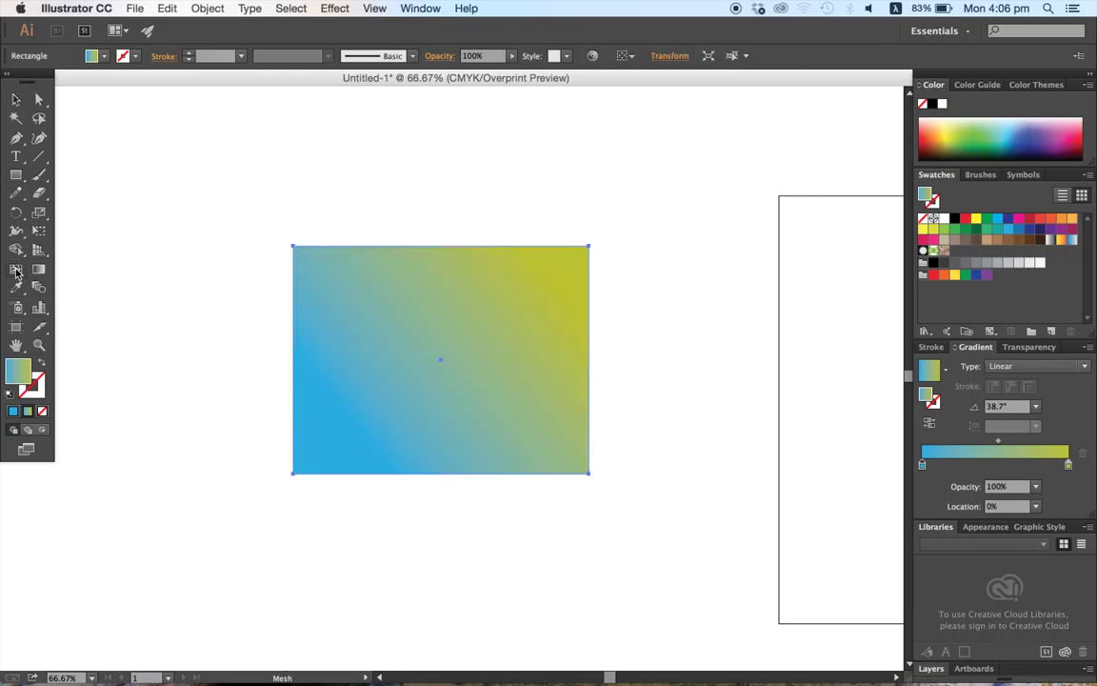
pyautogui.click(386, 307)
pyautogui.moveTo(390, 308); pyautogui.dragTo(373, 303)
pyautogui.click(482, 306)
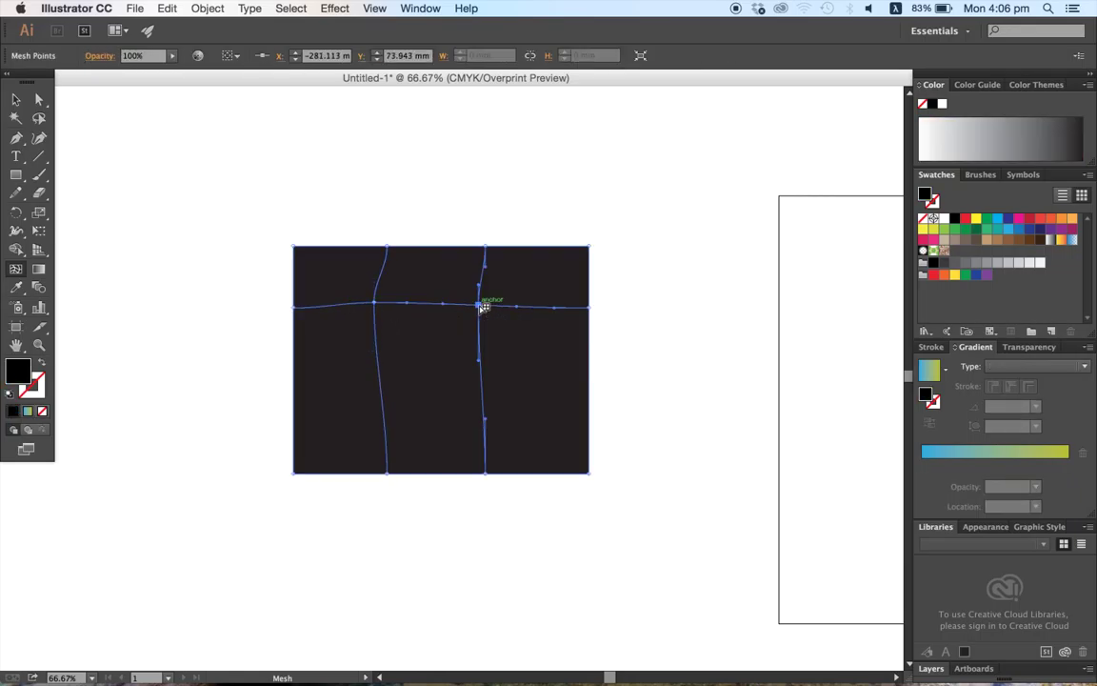
pyautogui.click(381, 363)
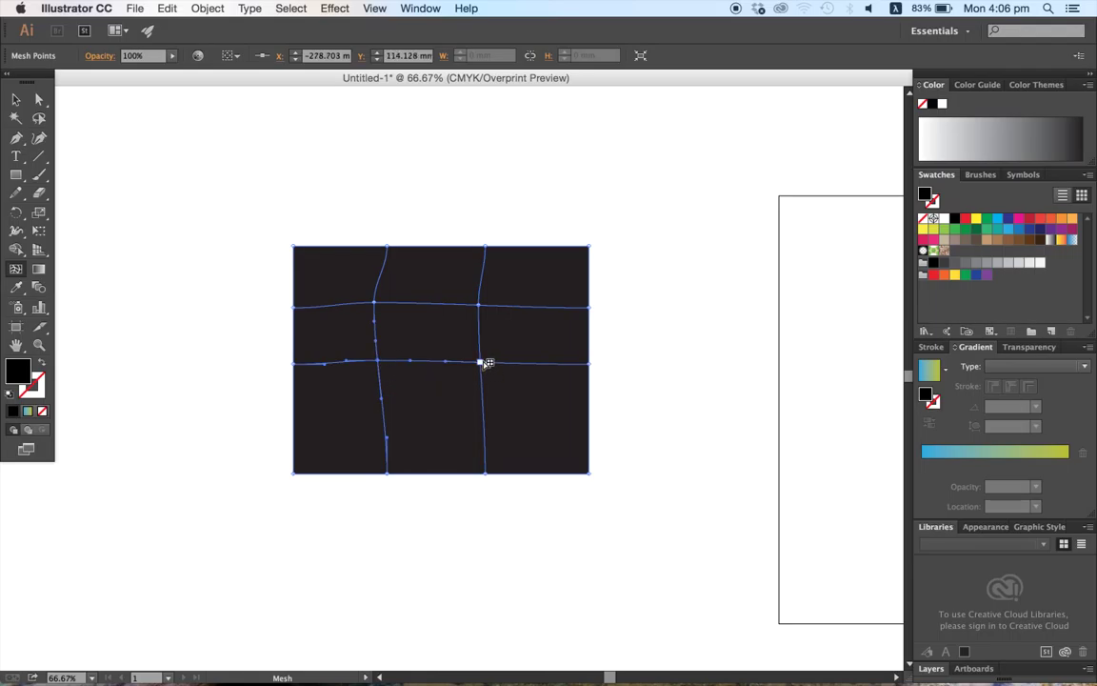
pyautogui.click(482, 361)
# Colour the mesh's lower-right interior point green and its upper-right interior point teal from the swatches
pyautogui.click(39, 99)
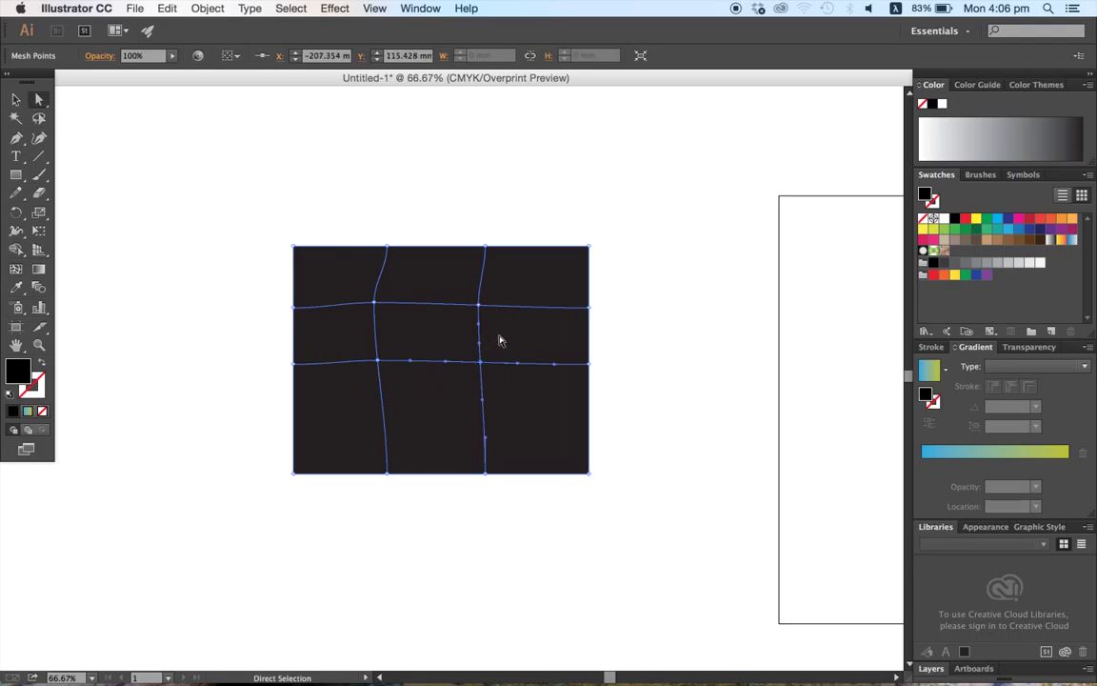
pyautogui.click(986, 229)
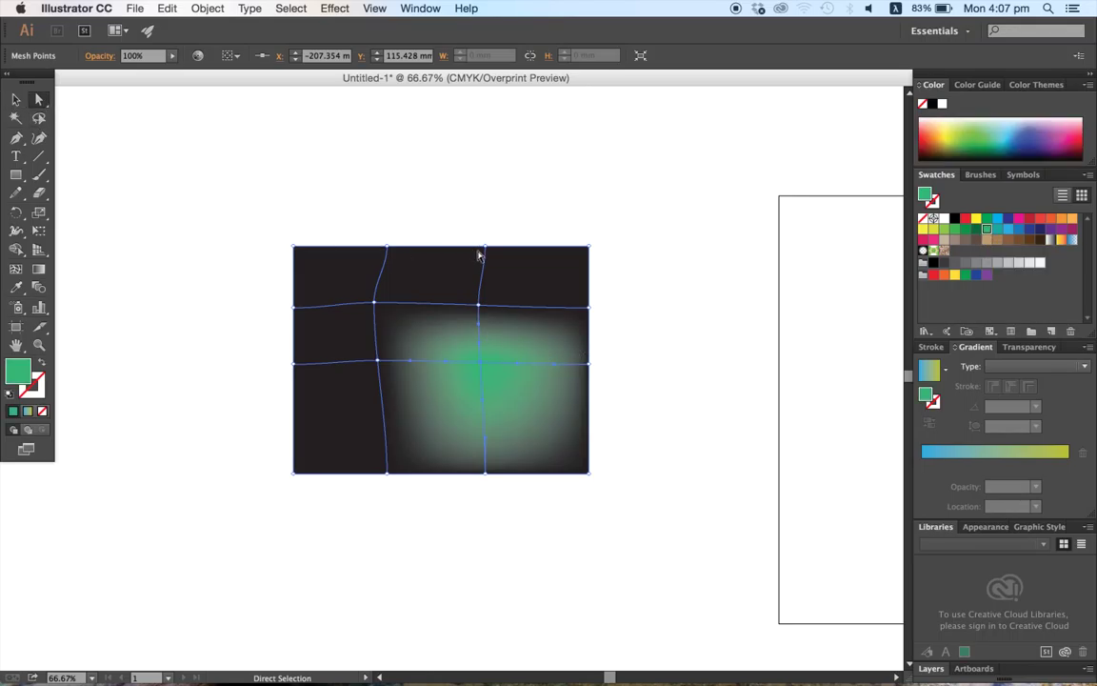
pyautogui.click(480, 304)
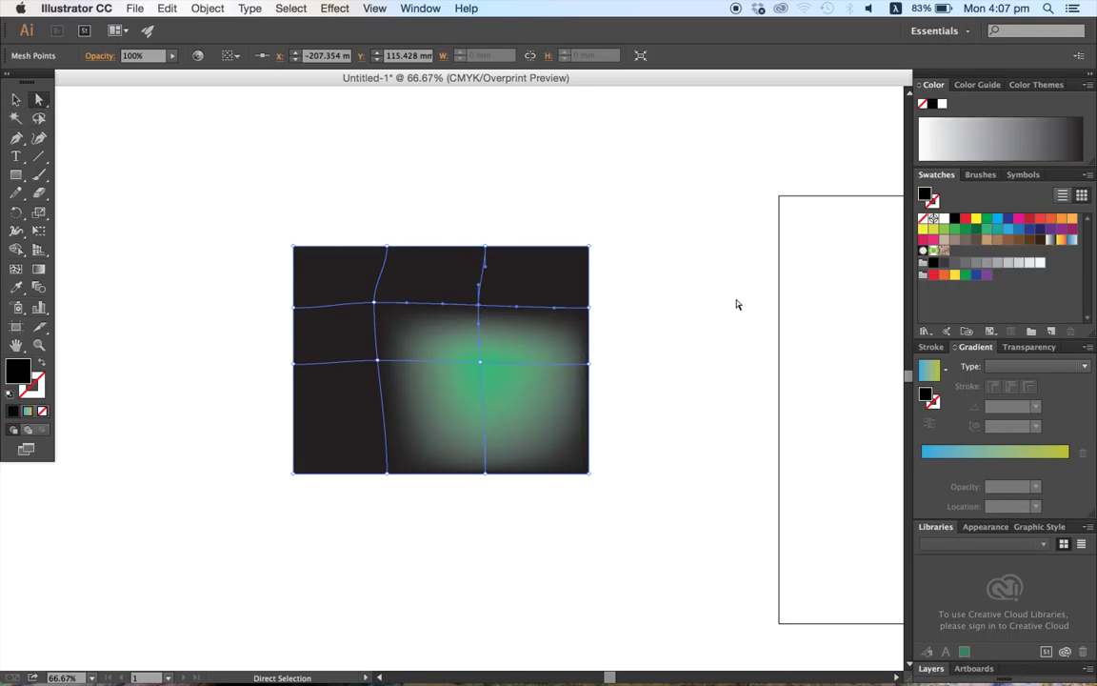
pyautogui.click(997, 230)
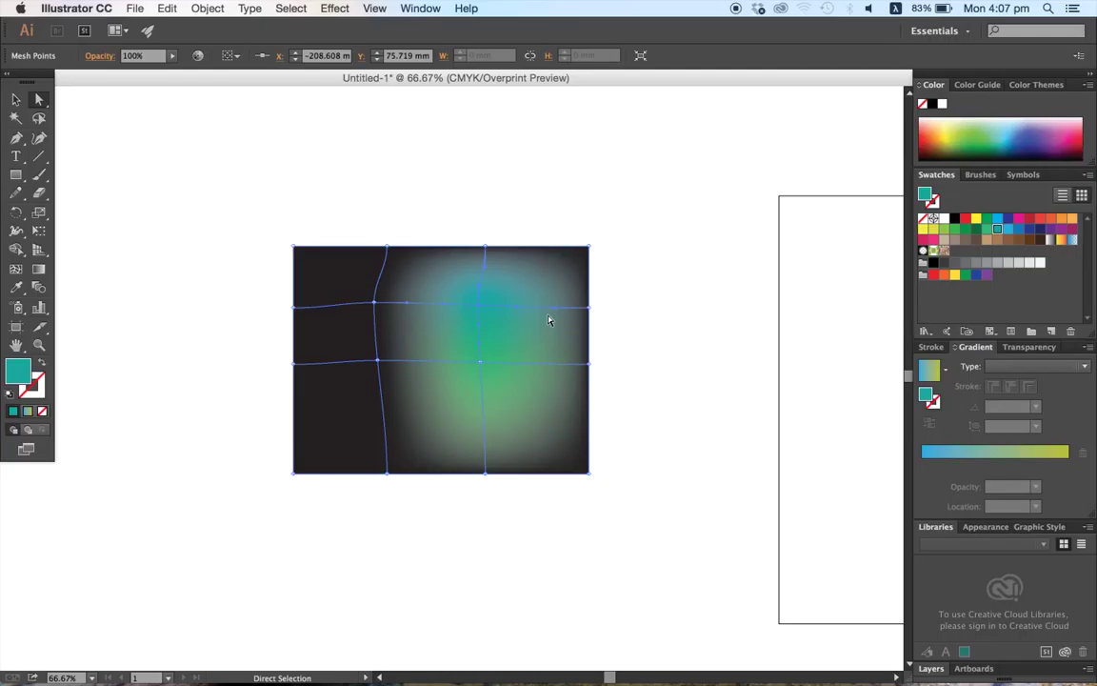
# Select the whole mesh rectangle and delete it
pyautogui.press('v')
pyautogui.moveTo(253, 196); pyautogui.dragTo(696, 537)
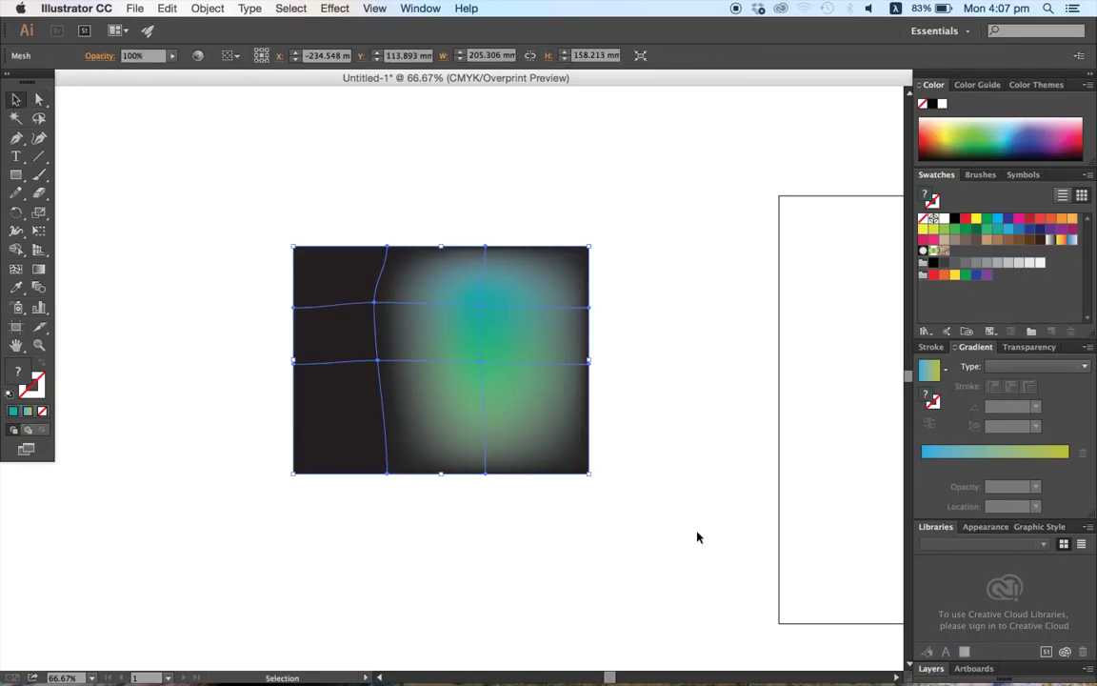
pyautogui.click(696, 538)
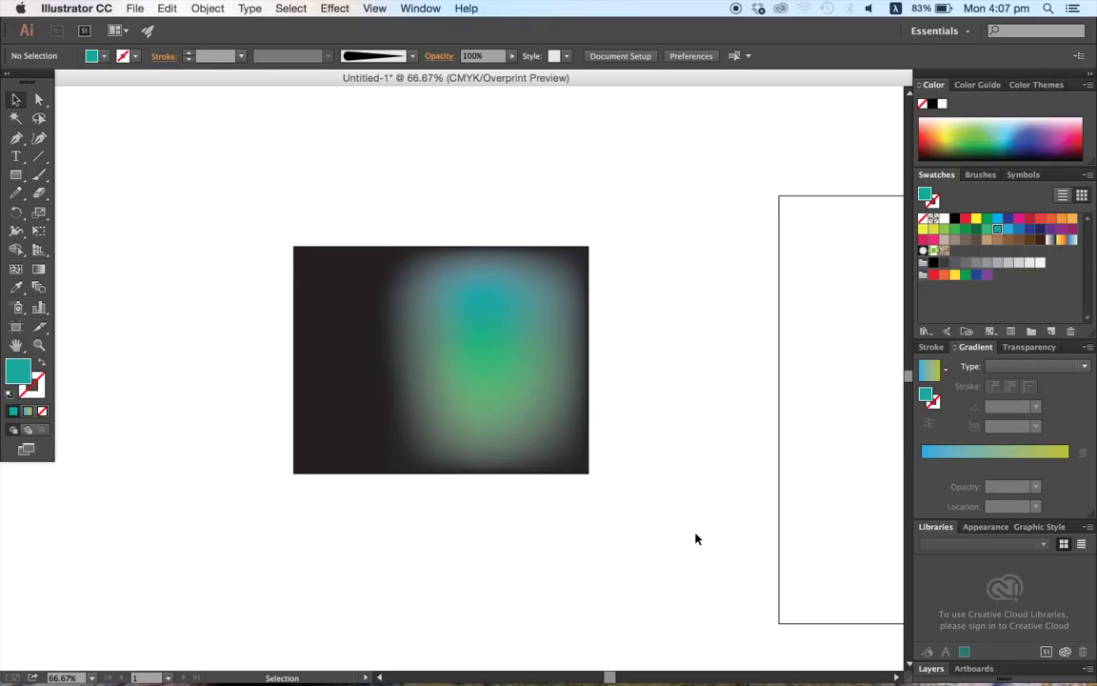
pyautogui.moveTo(253, 204); pyautogui.dragTo(644, 519)
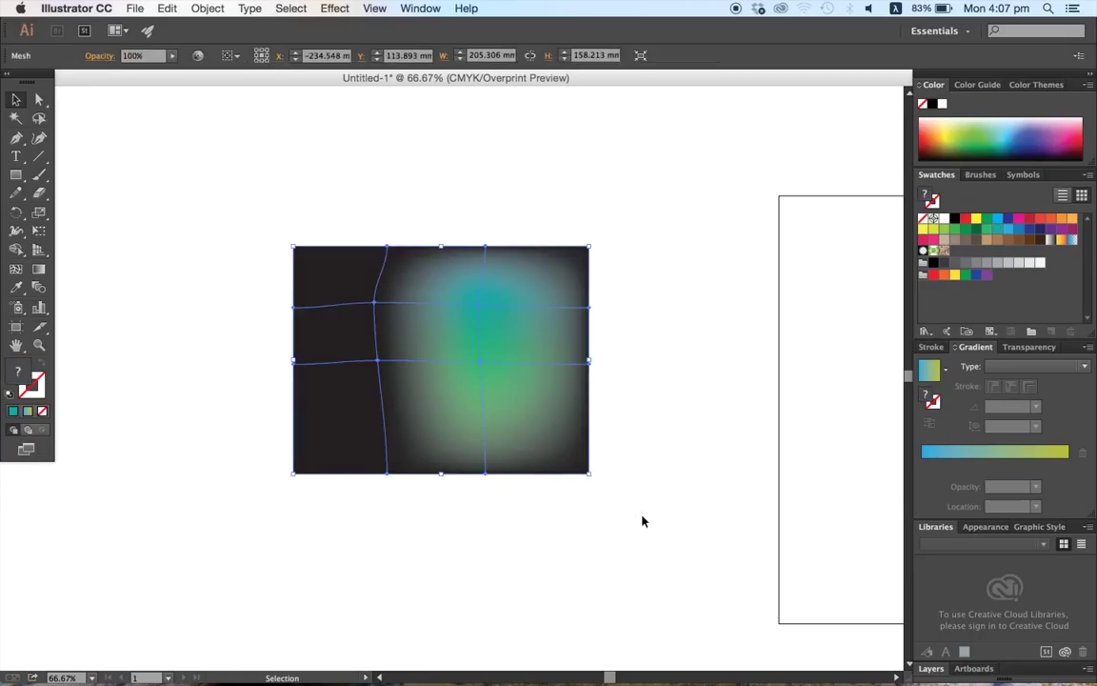
pyautogui.press('Delete')
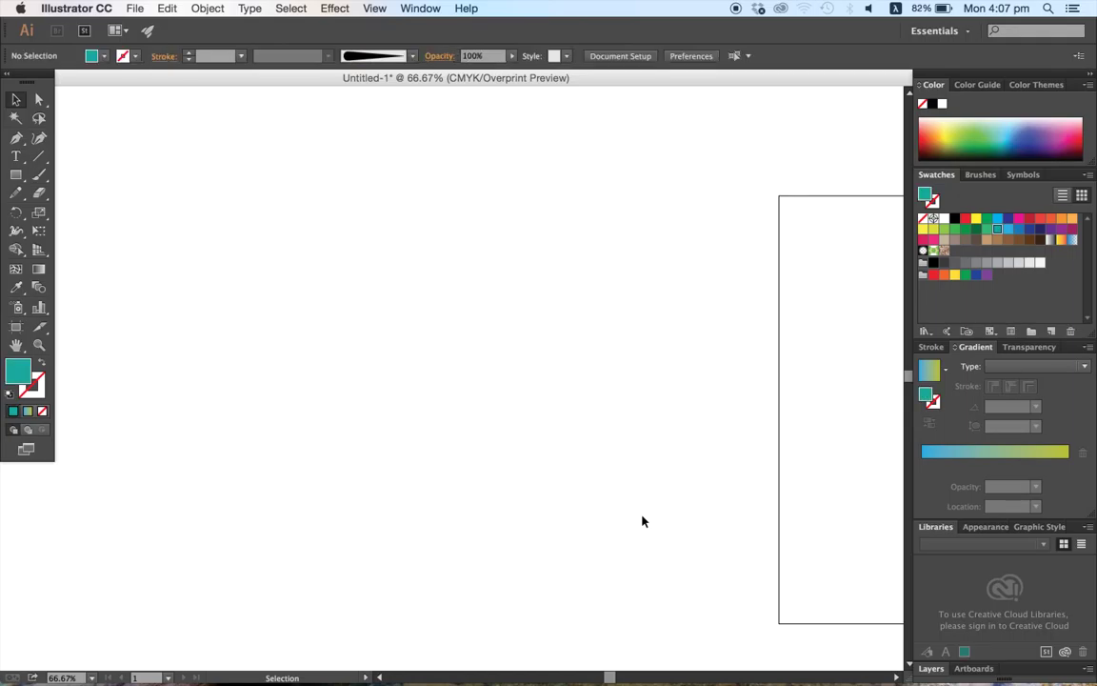
pyautogui.hscroll(10, 771, 456)
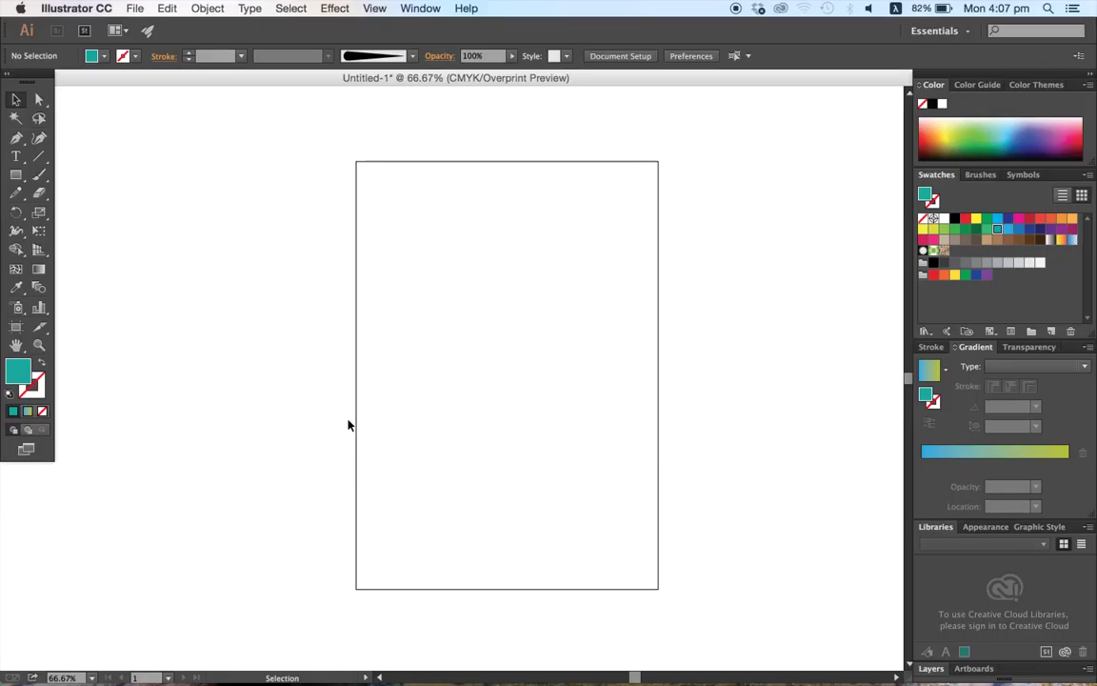